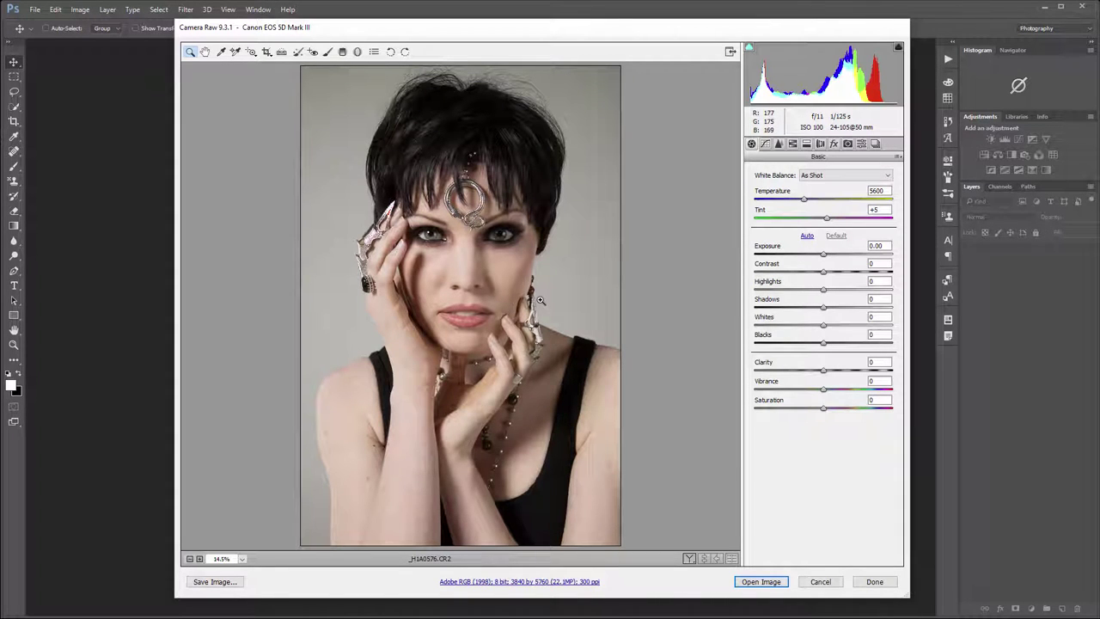
Turn on Remove Chromatic Aberration in the lens corrections for the portrait
{"action": "left_click", "coordinate": [820, 145]}
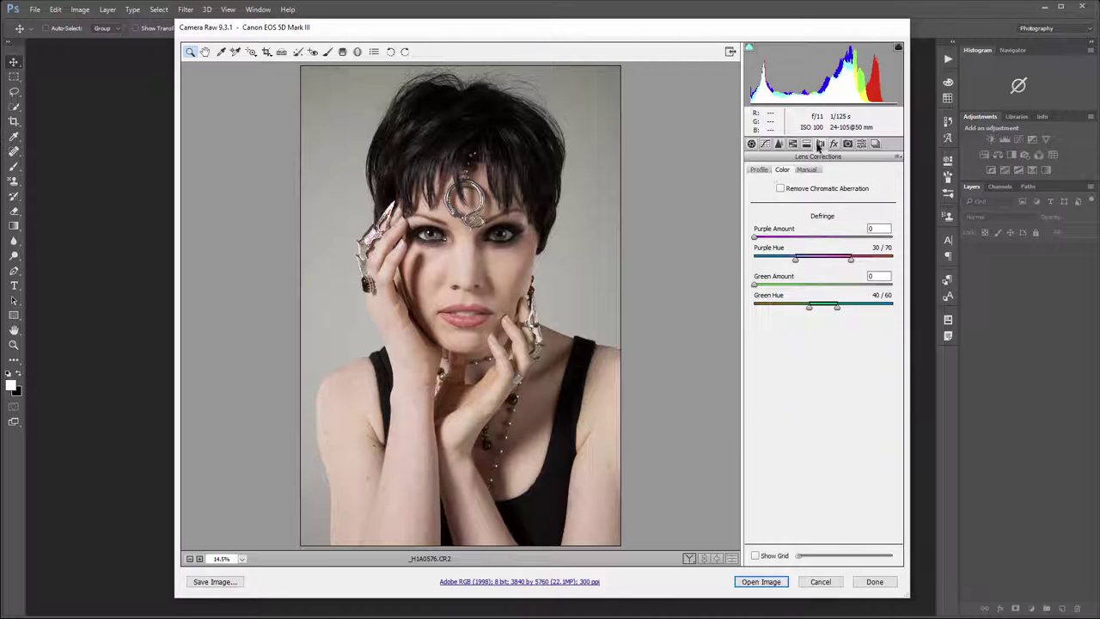
{"action": "left_click", "coordinate": [779, 189]}
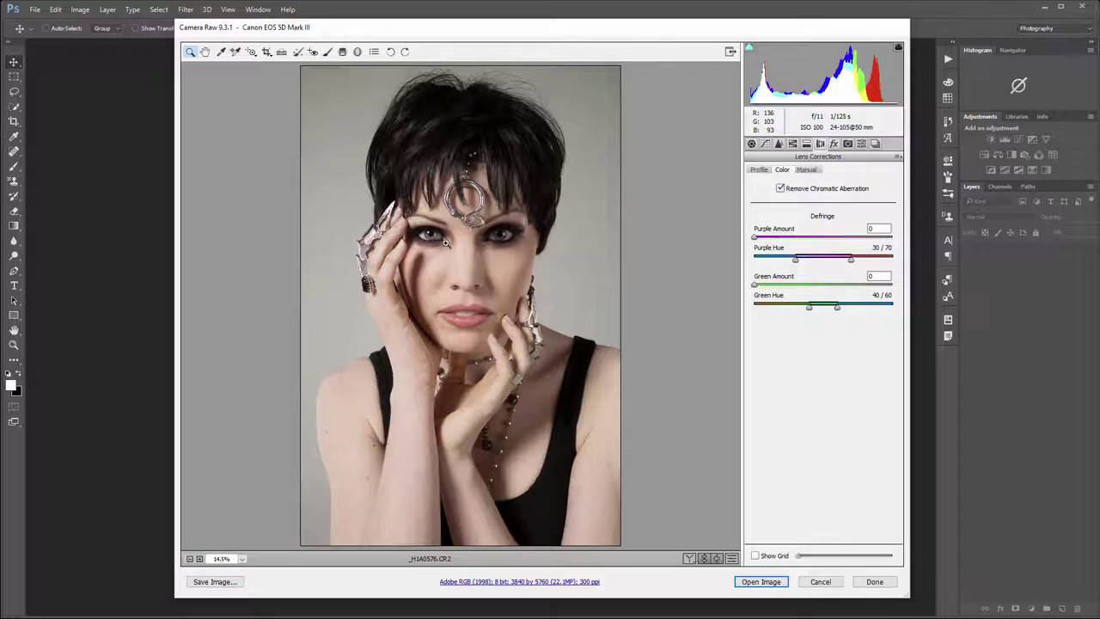
Sharpen the portrait with an amount of 81 and a detail of 24, judging the effect on the cheek skin
{"action": "left_click_drag", "start_coordinate": [447, 244], "coordinate": [525, 279]}
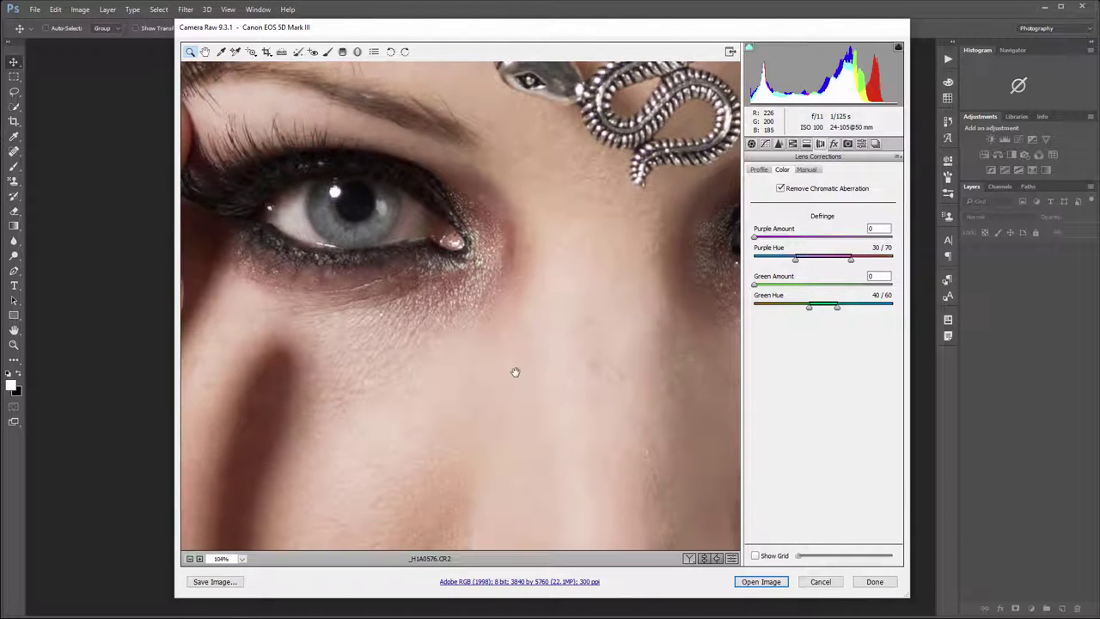
{"action": "left_click_drag", "start_coordinate": [516, 373], "coordinate": [668, 197]}
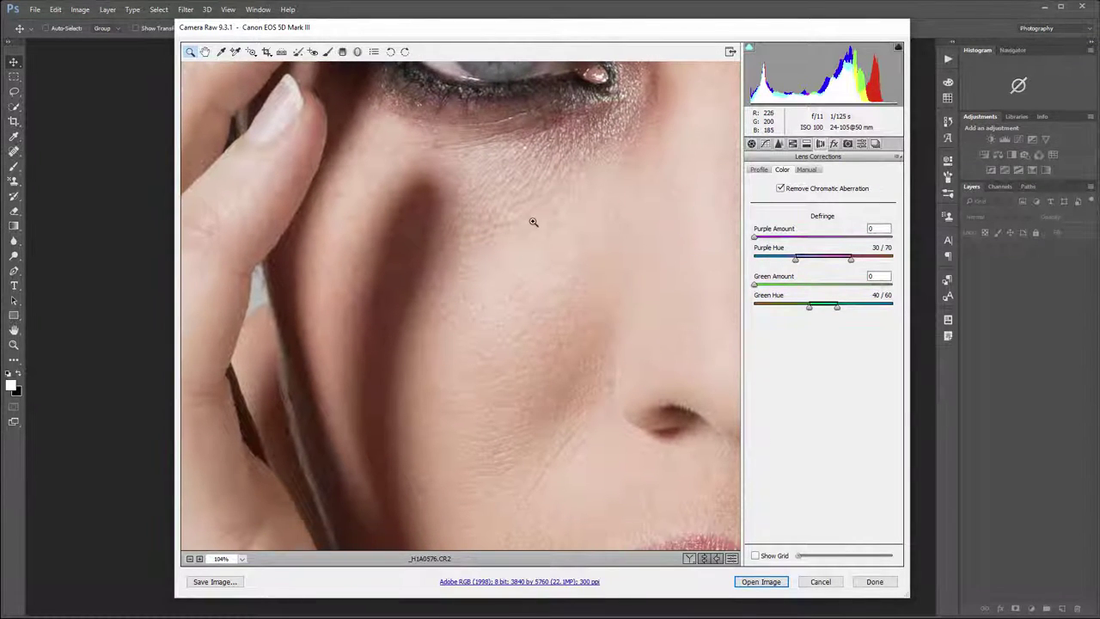
{"action": "left_click", "coordinate": [779, 144]}
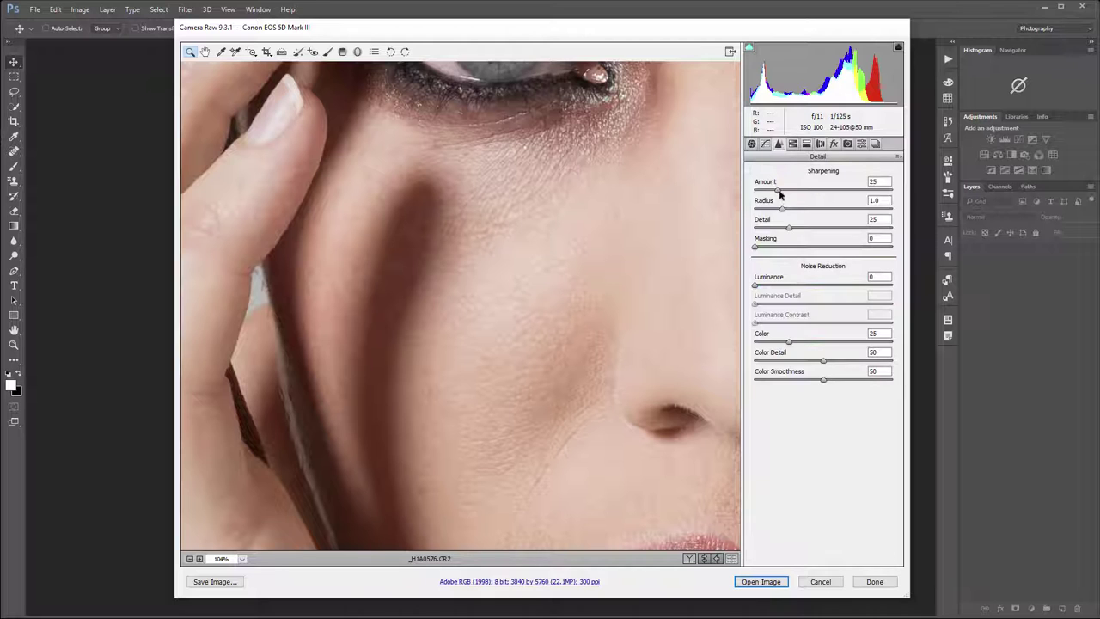
{"action": "left_click_drag", "start_coordinate": [780, 191], "coordinate": [831, 196]}
{"action": "left_click", "coordinate": [787, 229]}
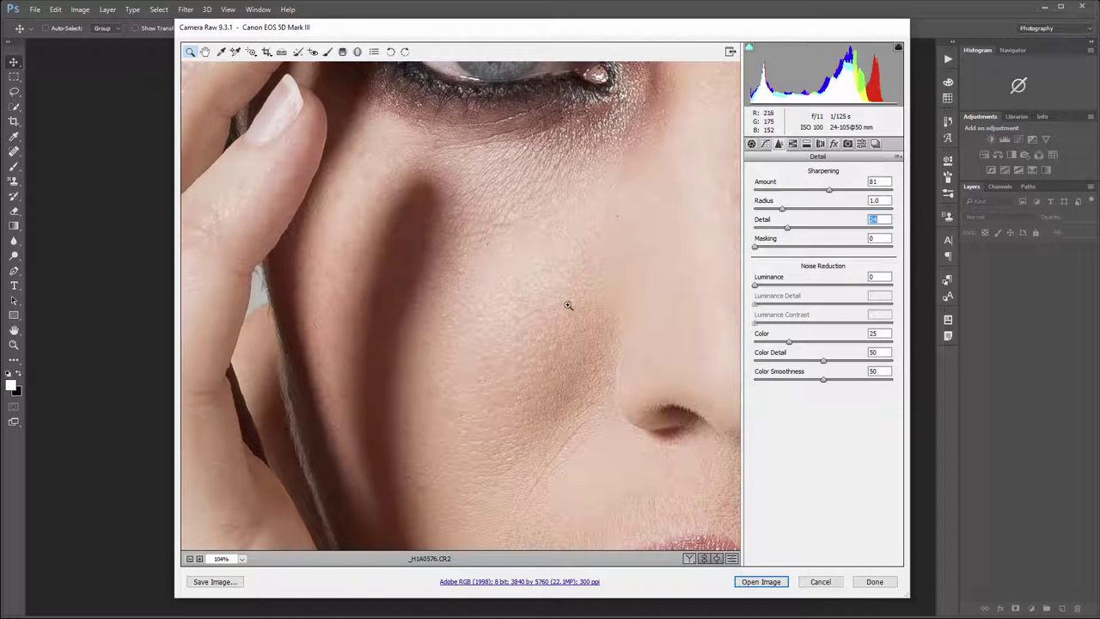
{"action": "left_click_drag", "start_coordinate": [584, 300], "coordinate": [553, 294]}
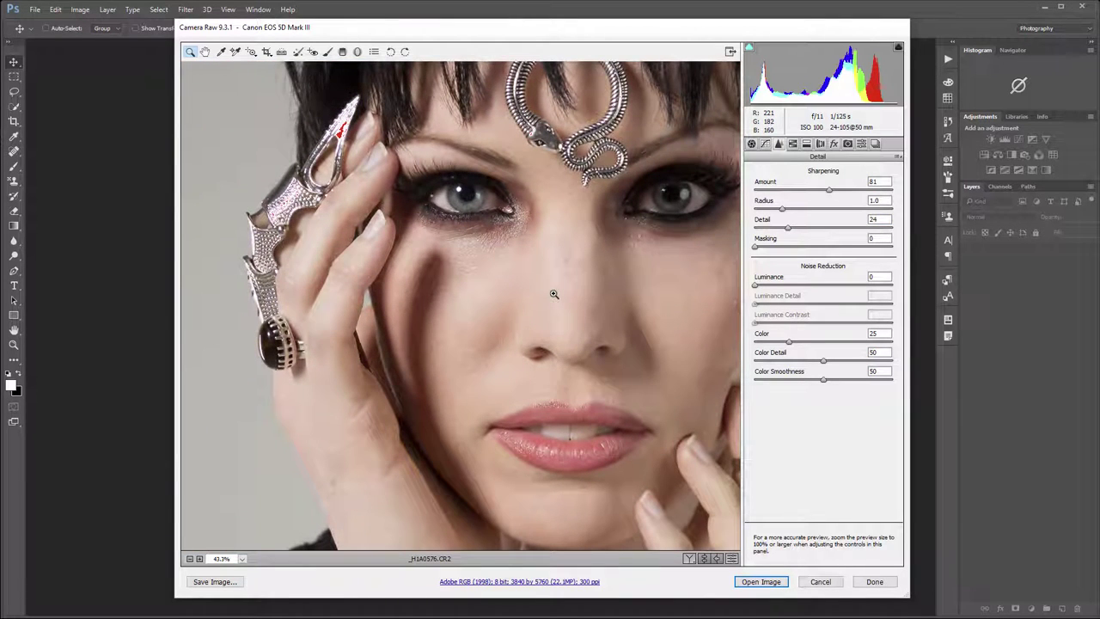
Raise the luminance of the oranges to +7 to brighten the skin
{"action": "left_click", "coordinate": [792, 146]}
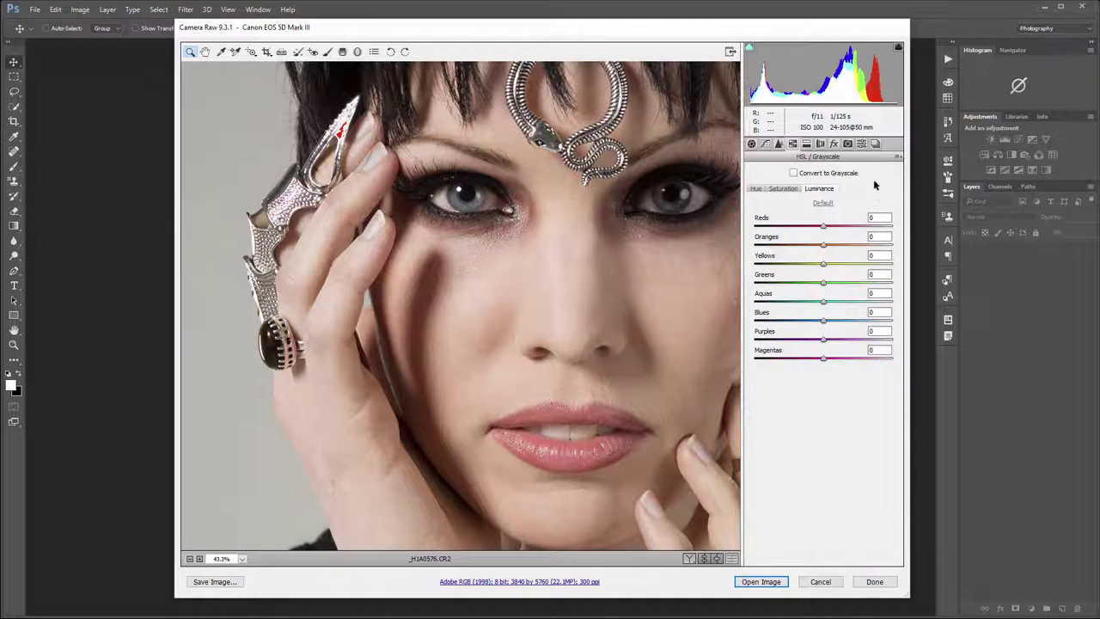
{"action": "left_click_drag", "start_coordinate": [824, 246], "coordinate": [828, 246]}
{"action": "left_click", "coordinate": [822, 265]}
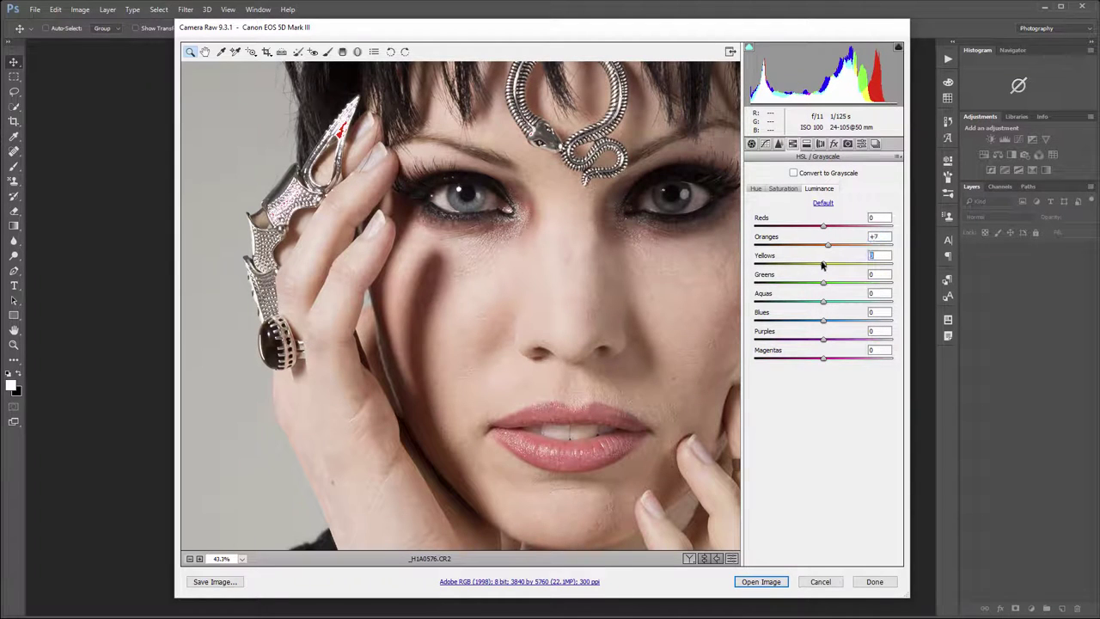
Lower the highlights to -16 and raise the shadows to +9 in the basic adjustments
{"action": "left_click", "coordinate": [752, 144]}
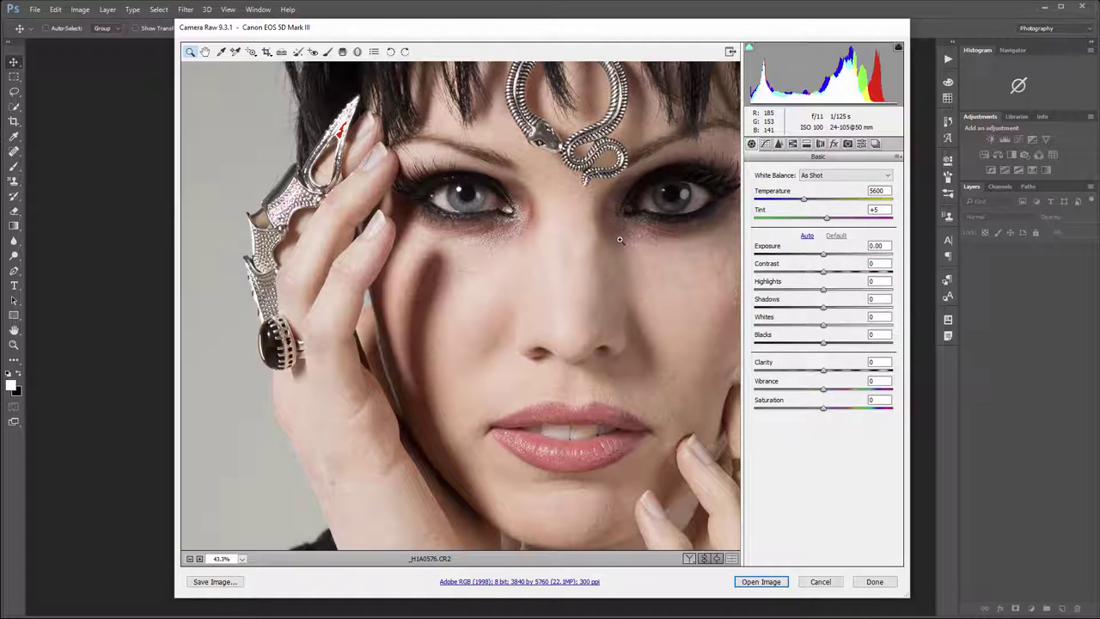
{"action": "key", "text": "ctrl+0"}
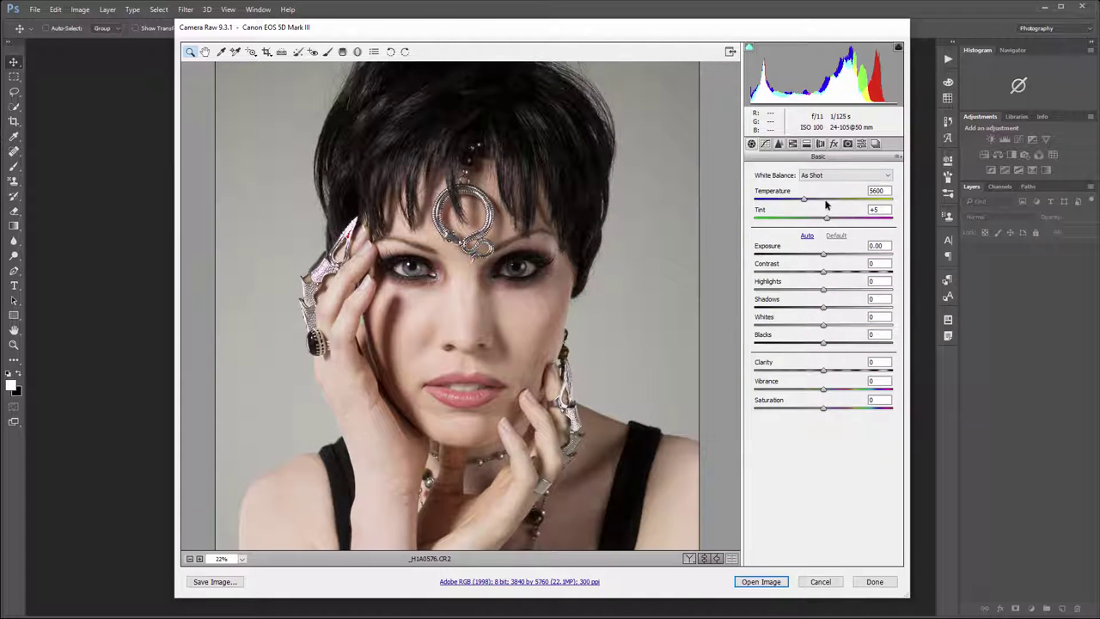
{"action": "mouse_move", "coordinate": [821, 294]}
{"action": "left_mouse_down"}
{"action": "mouse_move", "coordinate": [780, 285]}
{"action": "mouse_move", "coordinate": [872, 287]}
{"action": "mouse_move", "coordinate": [793, 273]}
{"action": "mouse_move", "coordinate": [831, 310]}
{"action": "left_mouse_up"}
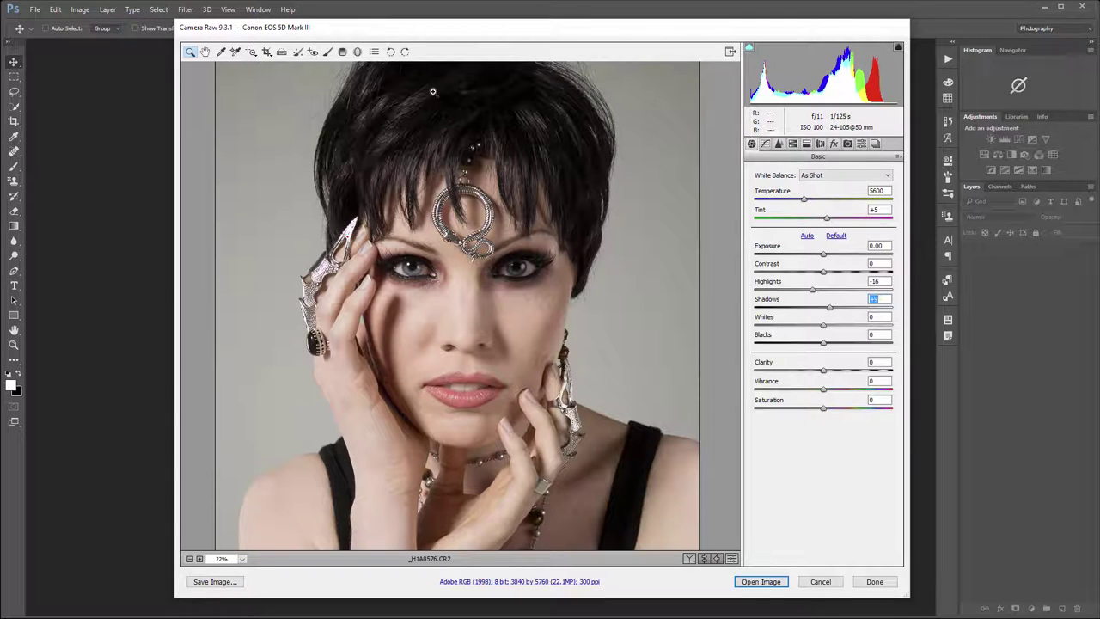
Set the exposure to +0.10 and the shadows to +11 while checking the dark hair up close
{"action": "left_click_drag", "start_coordinate": [457, 98], "coordinate": [495, 115]}
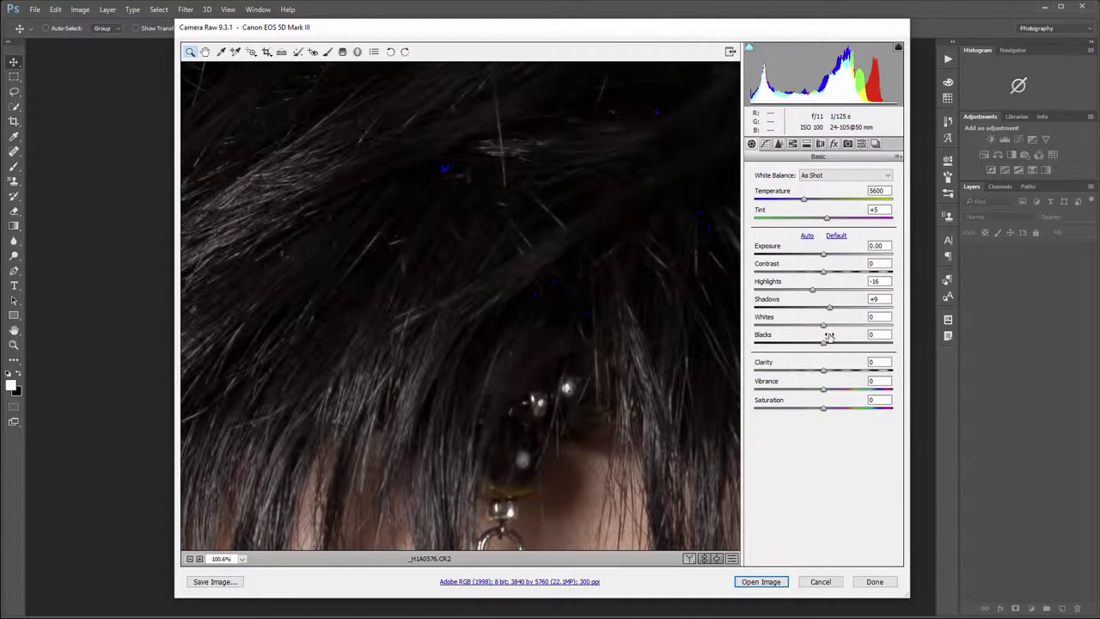
{"action": "left_click", "coordinate": [824, 257]}
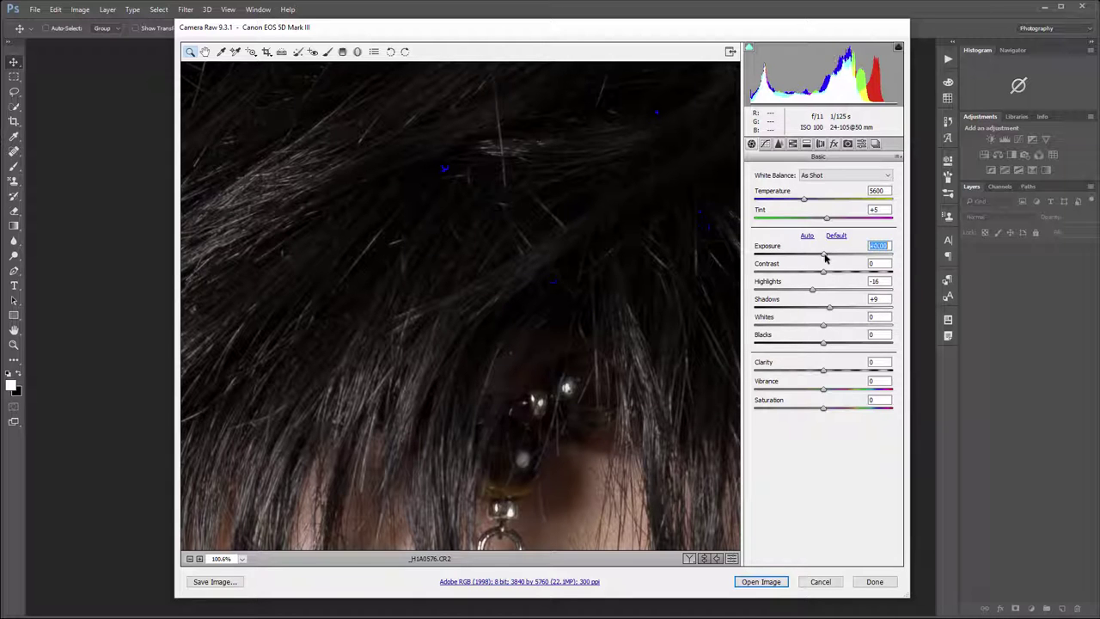
{"action": "left_click_drag", "start_coordinate": [825, 257], "coordinate": [826, 258]}
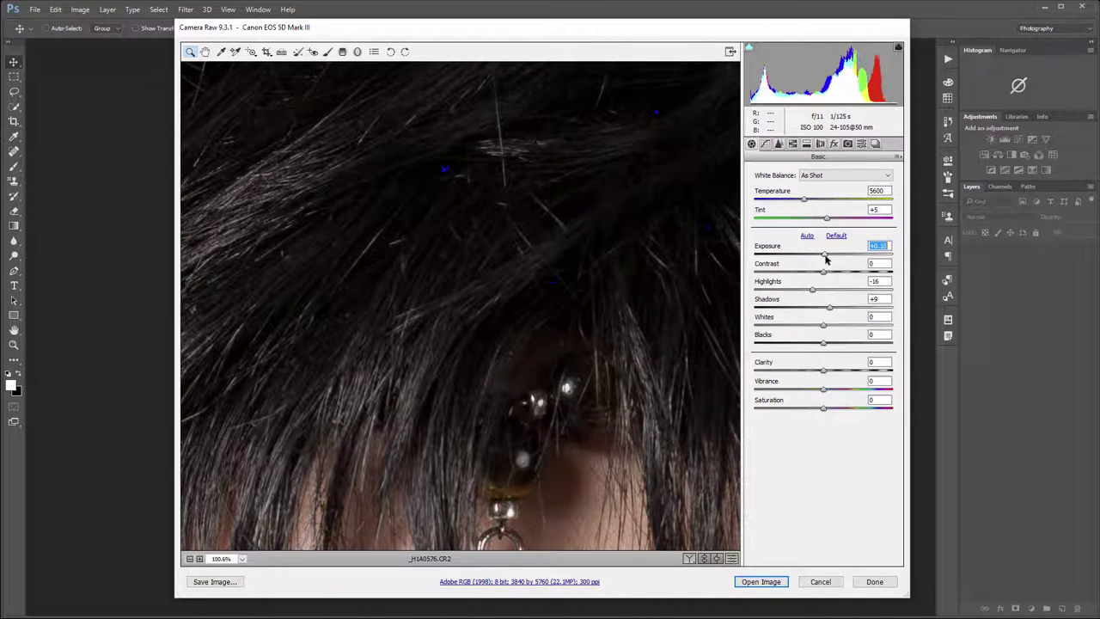
{"action": "mouse_move", "coordinate": [830, 307]}
{"action": "left_mouse_down"}
{"action": "mouse_move", "coordinate": [853, 307]}
{"action": "mouse_move", "coordinate": [830, 307]}
{"action": "left_mouse_up"}
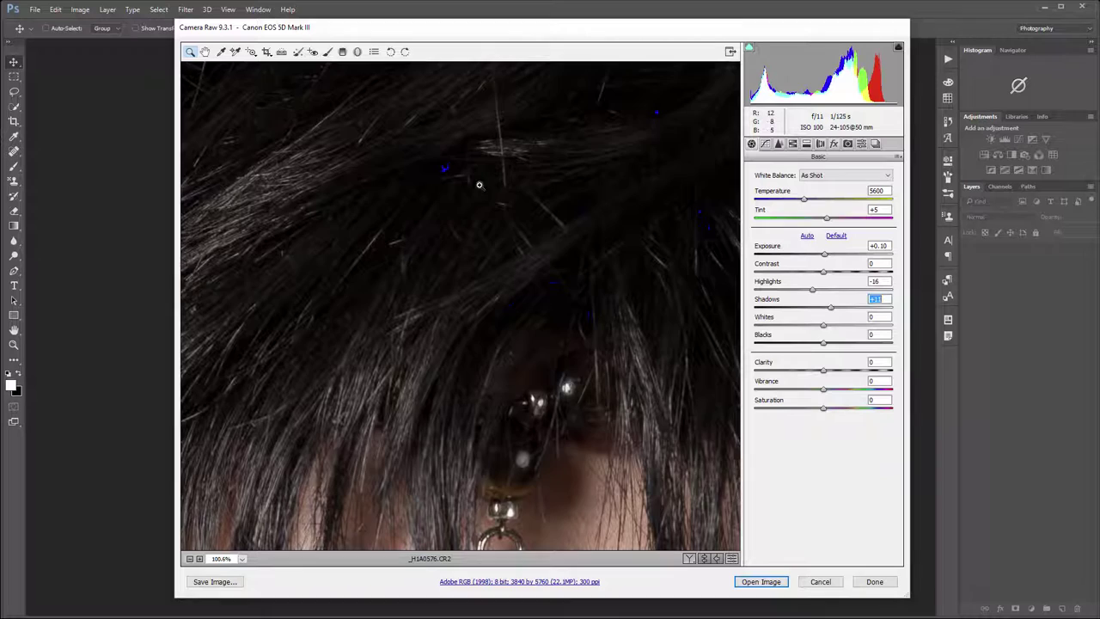
Lower the highlights to -28 while viewing the face and hair
{"action": "scroll", "coordinate": [464, 215], "scroll_direction": "down", "scroll_amount": 9}
{"action": "scroll", "coordinate": [436, 221], "scroll_direction": "up", "scroll_amount": 1}
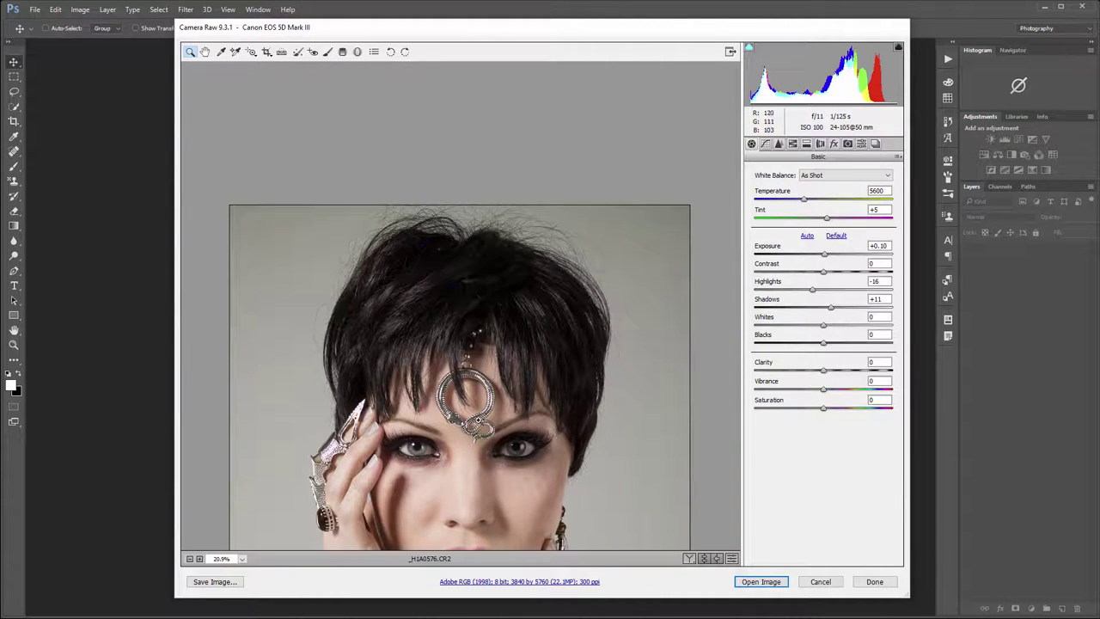
{"action": "scroll", "coordinate": [468, 412], "scroll_direction": "down", "scroll_amount": 5}
{"action": "scroll", "coordinate": [494, 389], "scroll_direction": "up", "scroll_amount": 2}
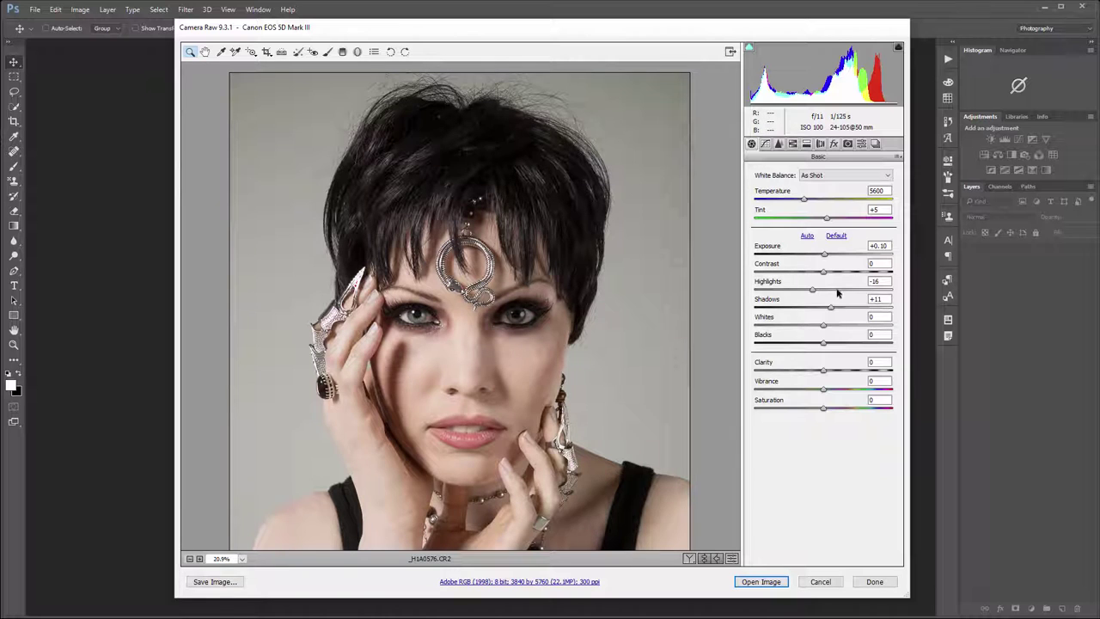
{"action": "mouse_move", "coordinate": [813, 294]}
{"action": "left_mouse_down"}
{"action": "mouse_move", "coordinate": [776, 289]}
{"action": "mouse_move", "coordinate": [857, 289]}
{"action": "mouse_move", "coordinate": [772, 291]}
{"action": "mouse_move", "coordinate": [868, 290]}
{"action": "mouse_move", "coordinate": [822, 290]}
{"action": "left_mouse_up"}
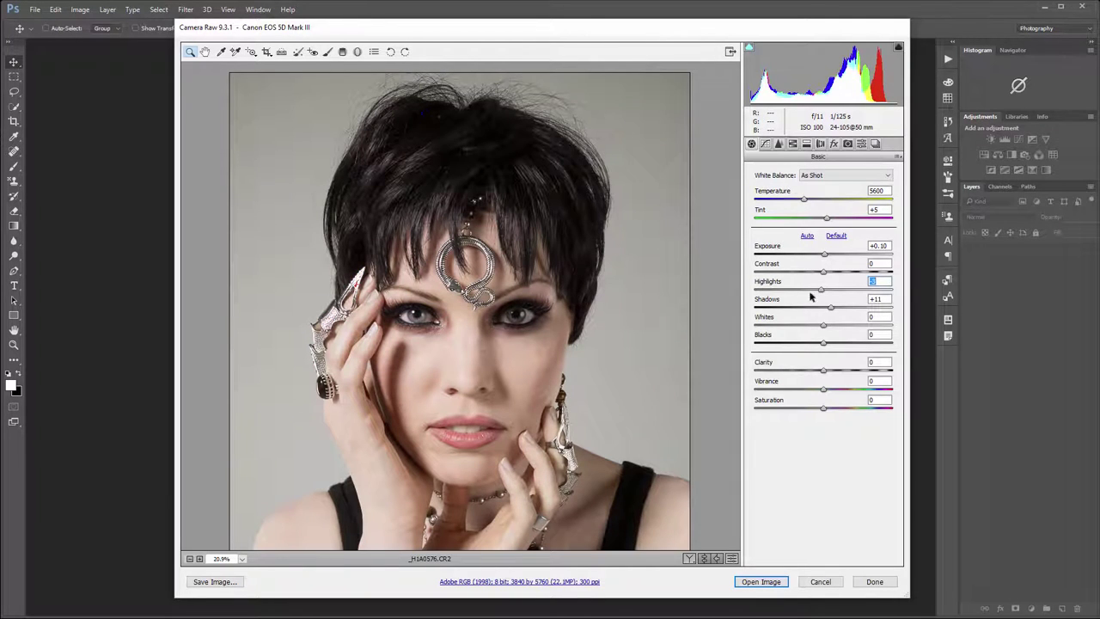
{"action": "left_click_drag", "start_coordinate": [821, 294], "coordinate": [801, 294]}
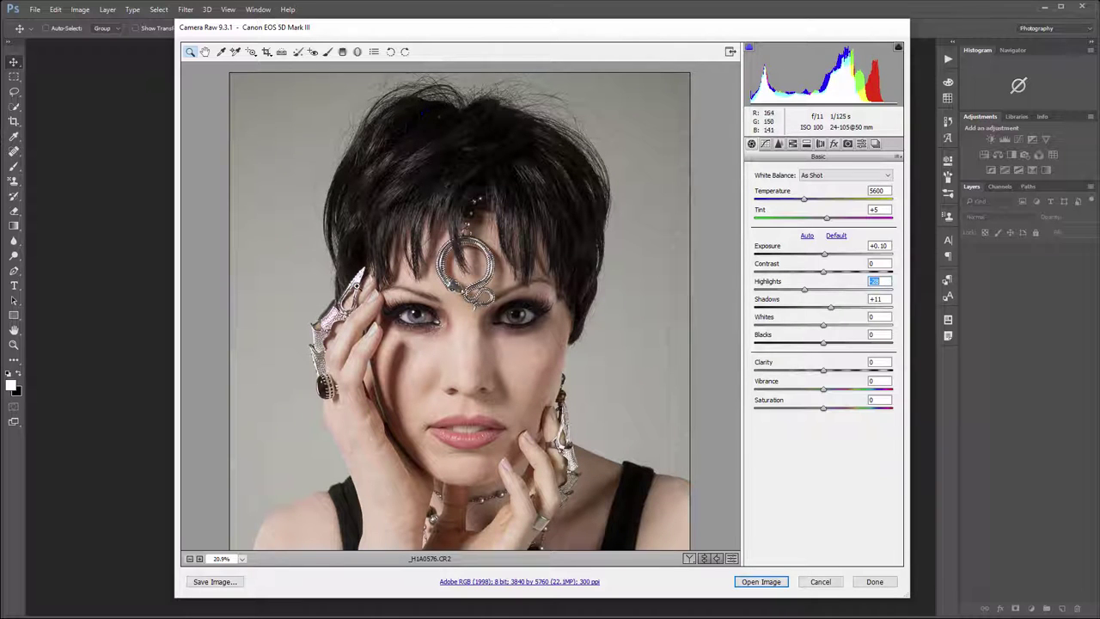
Examine the skin tones of the face, hands and arms across the portrait
{"action": "scroll", "coordinate": [502, 347], "scroll_direction": "down", "scroll_amount": 3}
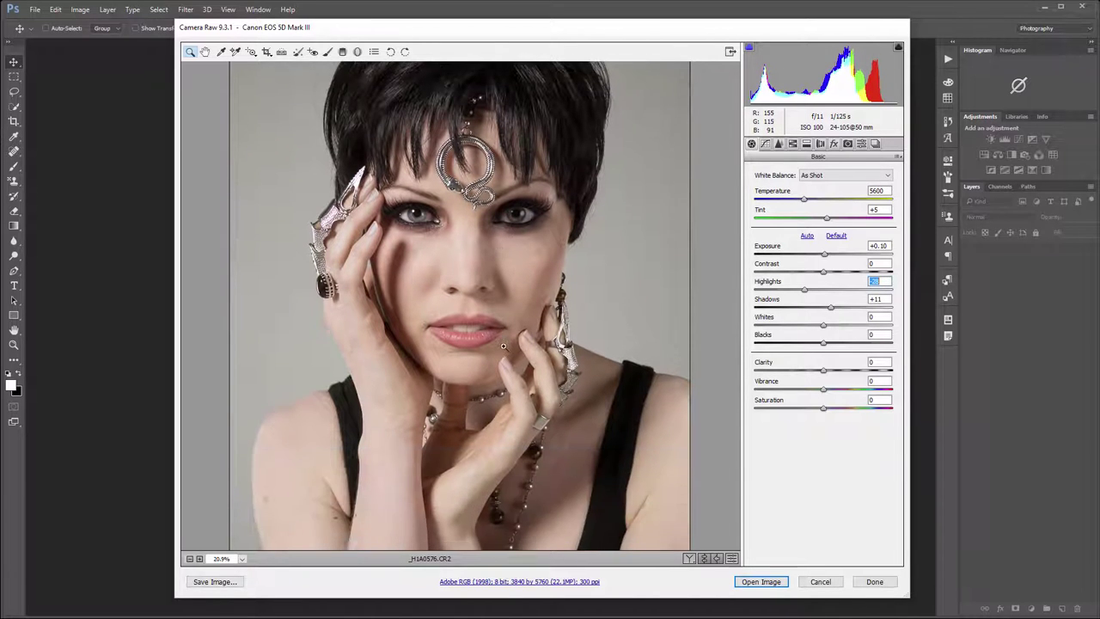
{"action": "scroll", "coordinate": [504, 347], "scroll_direction": "up", "scroll_amount": 3}
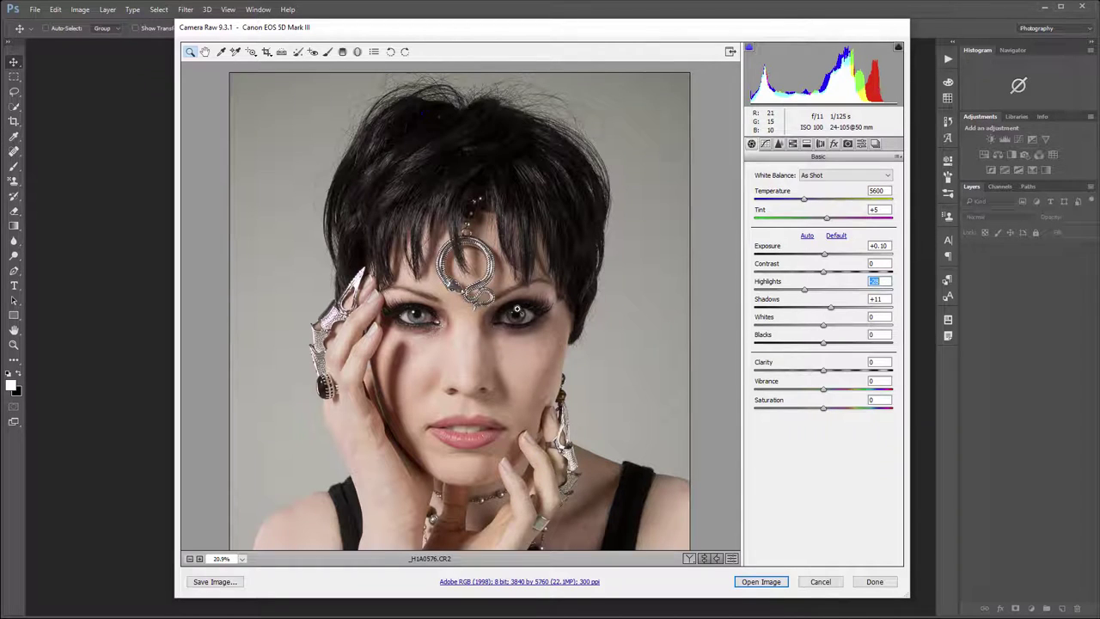
{"action": "scroll", "coordinate": [429, 331], "scroll_direction": "down", "scroll_amount": 5}
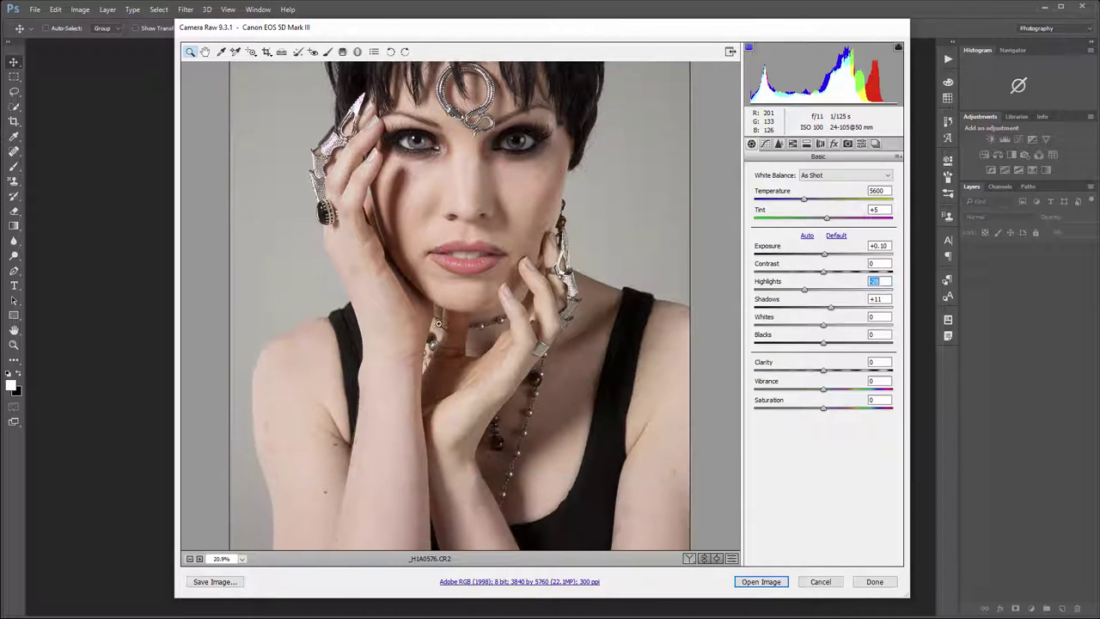
{"action": "scroll", "coordinate": [438, 324], "scroll_direction": "down", "scroll_amount": 1}
{"action": "scroll", "coordinate": [438, 324], "scroll_direction": "up", "scroll_amount": 2}
{"action": "scroll", "coordinate": [439, 326], "scroll_direction": "down", "scroll_amount": 2}
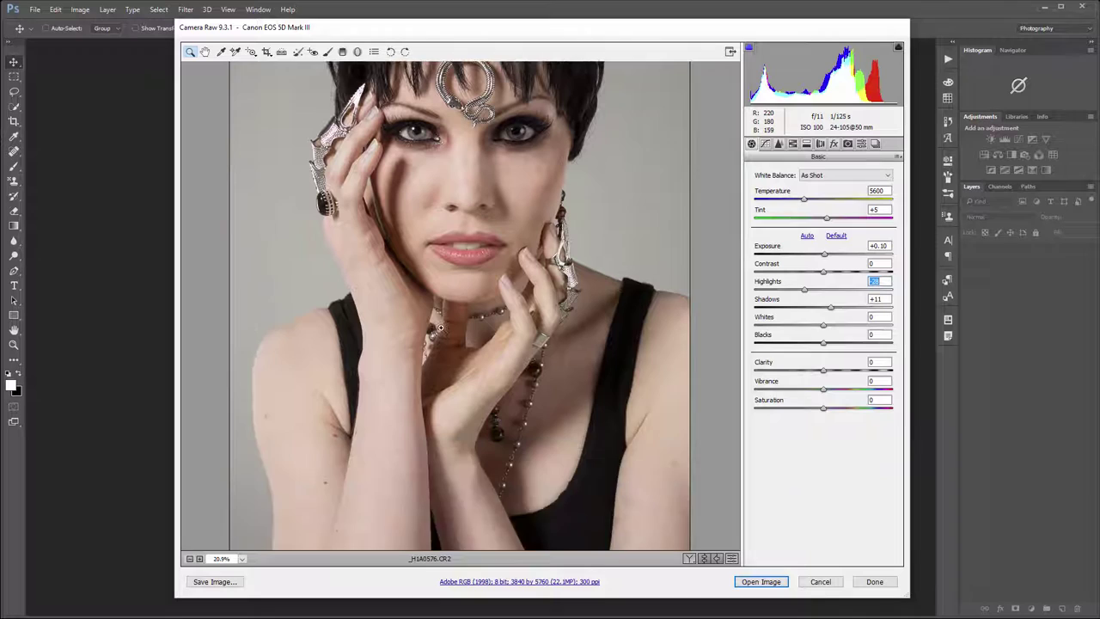
{"action": "scroll", "coordinate": [442, 330], "scroll_direction": "up", "scroll_amount": 5}
{"action": "scroll", "coordinate": [524, 338], "scroll_direction": "down", "scroll_amount": 3}
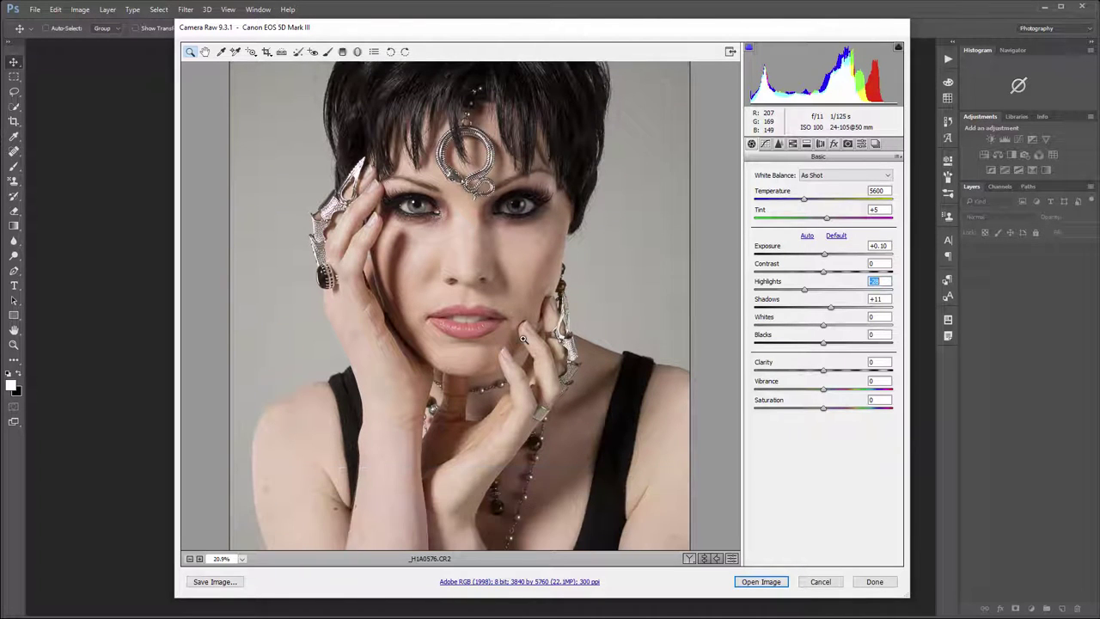
{"action": "left_click_drag", "start_coordinate": [525, 338], "coordinate": [468, 395]}
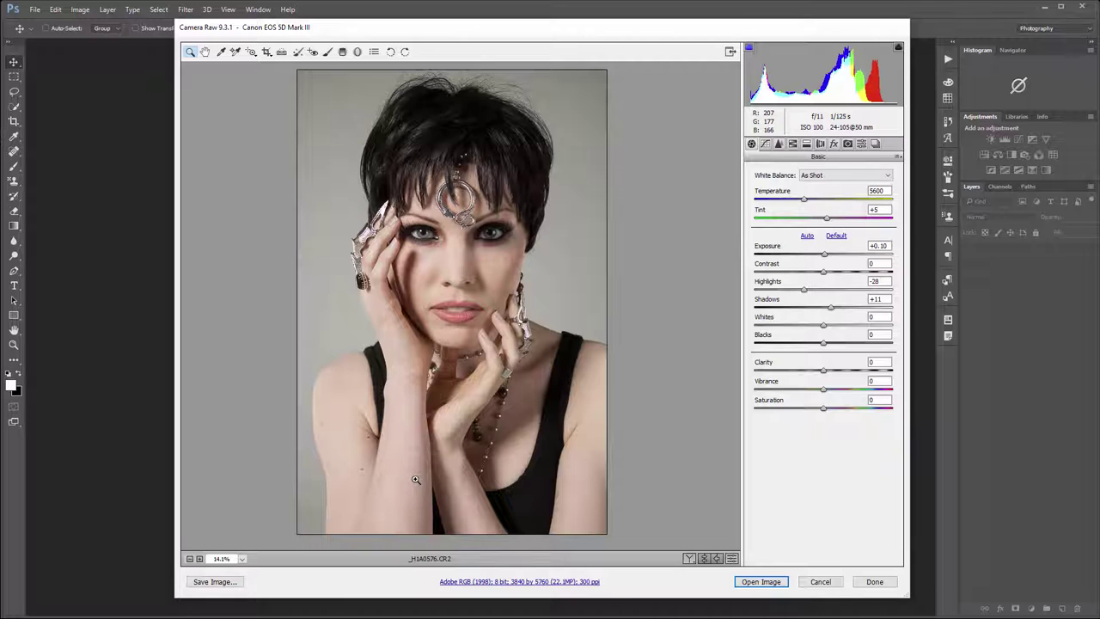
Reduce the saturation of the reds to -3 and of the oranges to -58, then check the whole portrait
{"action": "left_click", "coordinate": [415, 480]}
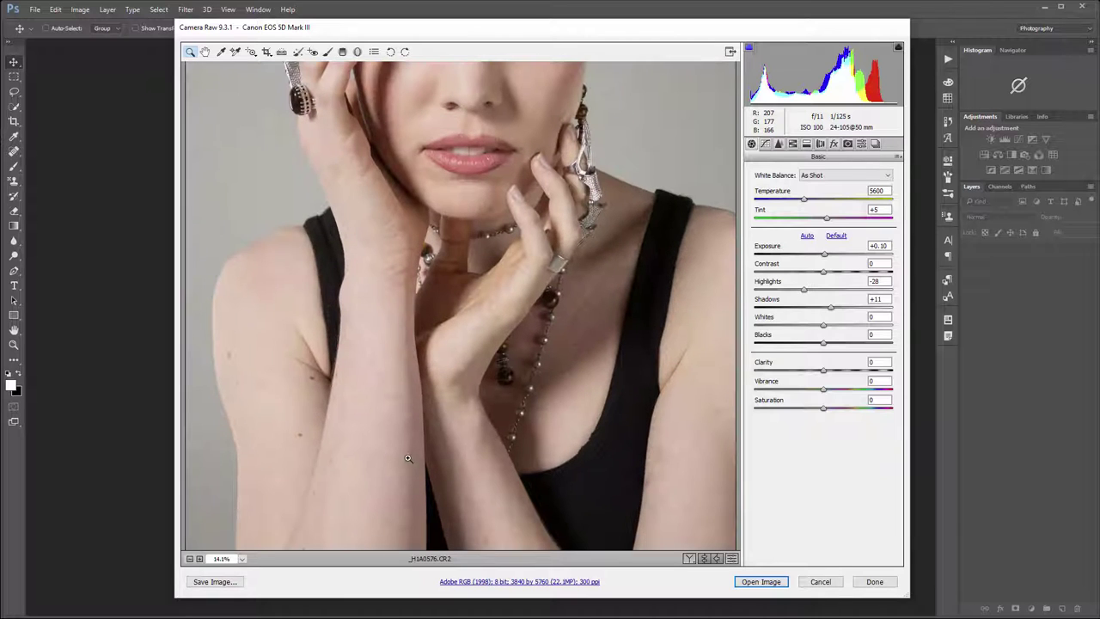
{"action": "left_click", "coordinate": [793, 145]}
{"action": "left_click", "coordinate": [783, 188]}
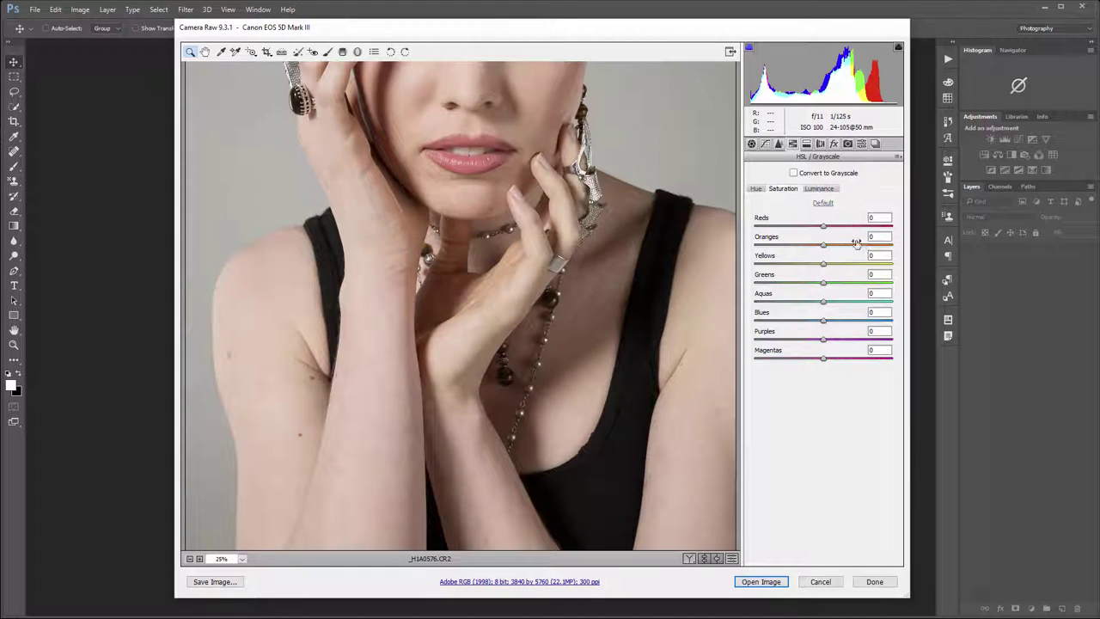
{"action": "mouse_move", "coordinate": [821, 229]}
{"action": "left_mouse_down"}
{"action": "mouse_move", "coordinate": [769, 227]}
{"action": "mouse_move", "coordinate": [851, 227]}
{"action": "mouse_move", "coordinate": [726, 223]}
{"action": "mouse_move", "coordinate": [816, 225]}
{"action": "left_mouse_up"}
{"action": "left_click_drag", "start_coordinate": [823, 244], "coordinate": [783, 243]}
{"action": "key", "text": "ctrl+0"}
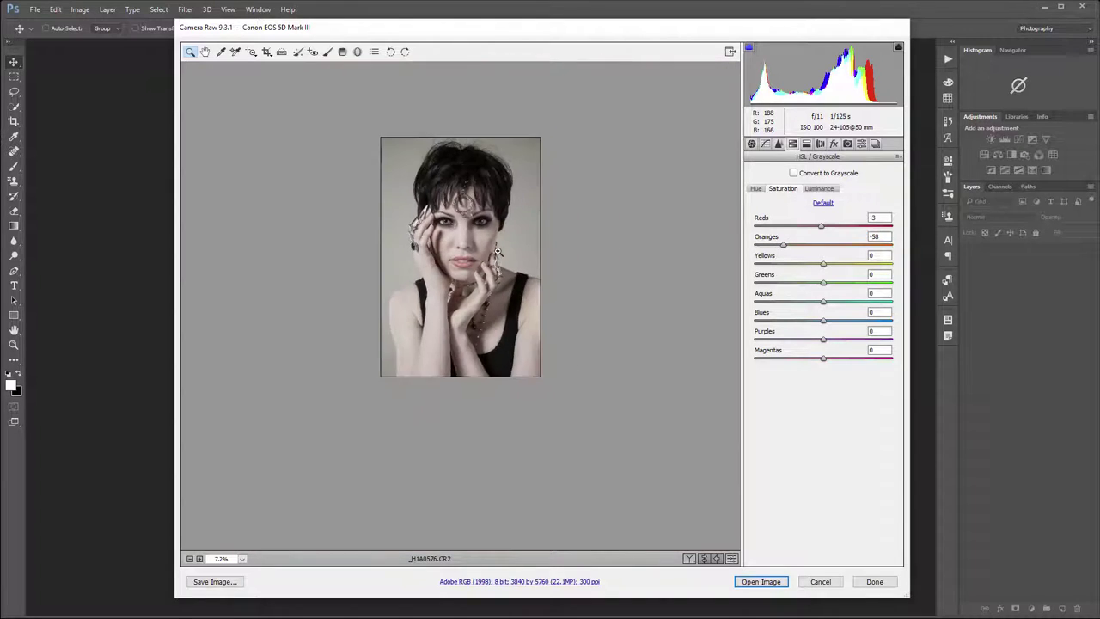
{"action": "scroll", "coordinate": [526, 238], "scroll_direction": "up", "scroll_amount": 2}
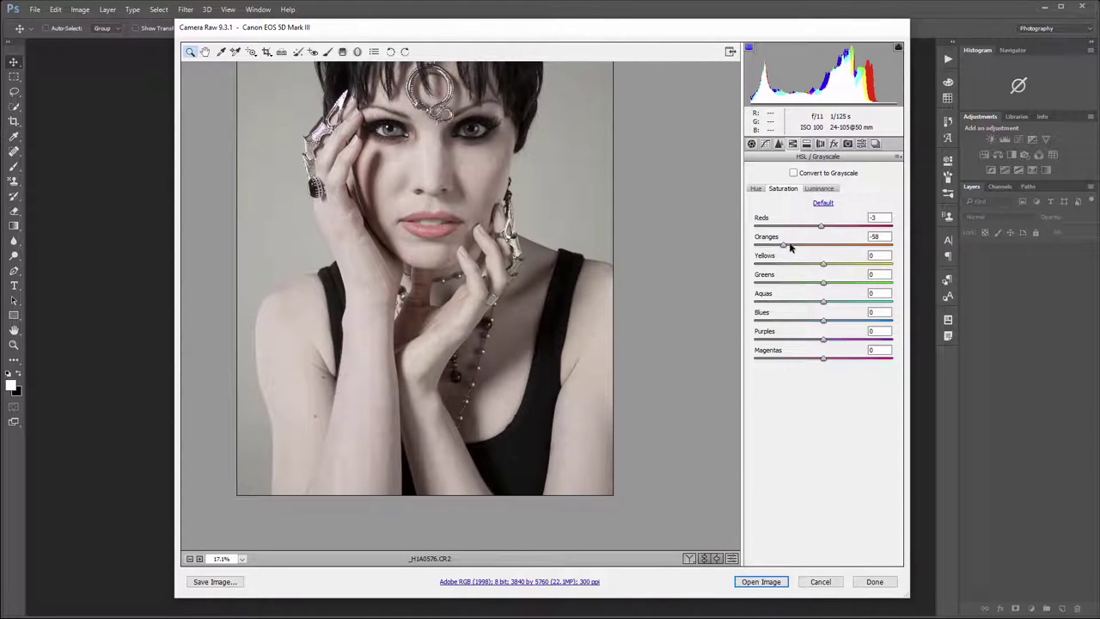
Set the saturation of both the reds and the oranges to -5 and slightly lower the magentas saturation
{"action": "left_click_drag", "start_coordinate": [784, 245], "coordinate": [822, 248]}
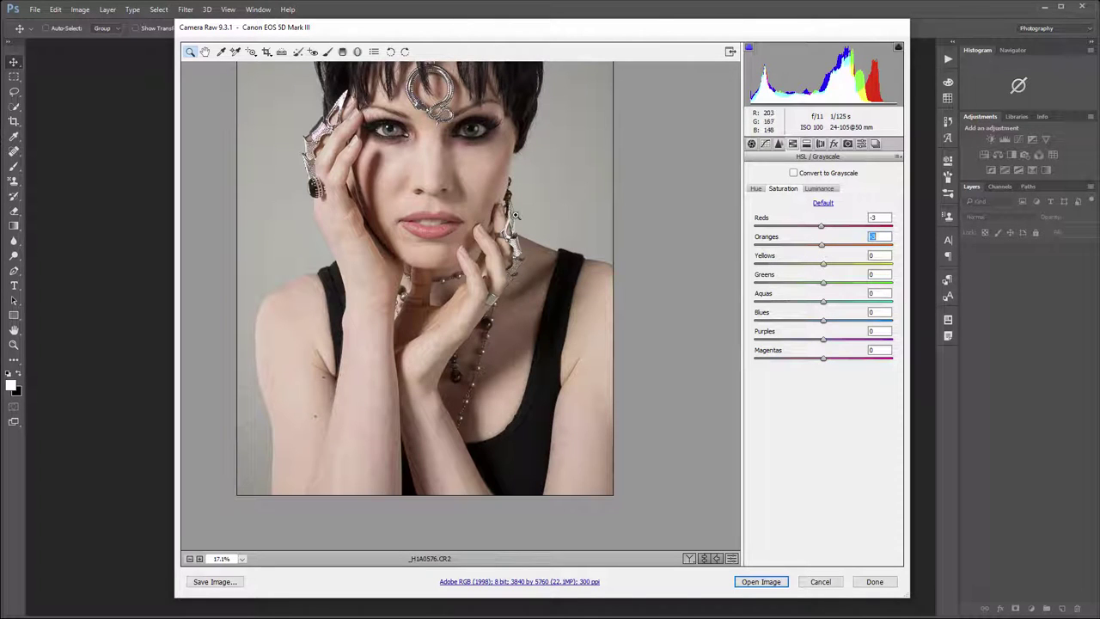
{"action": "scroll", "coordinate": [462, 153], "scroll_direction": "up", "scroll_amount": 7}
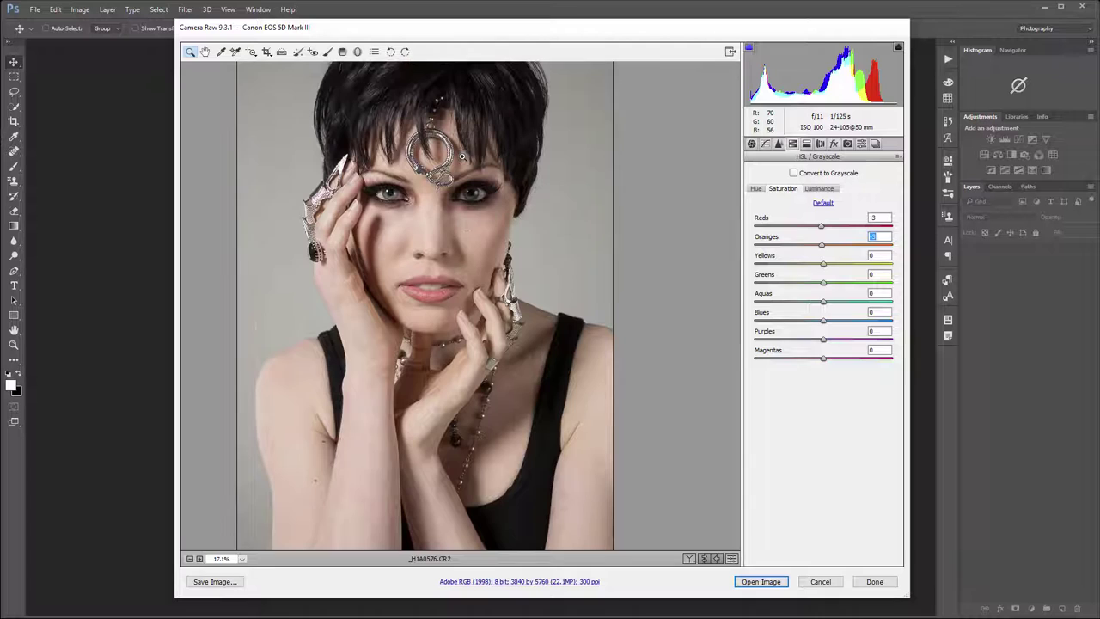
{"action": "scroll", "coordinate": [490, 211], "scroll_direction": "down", "scroll_amount": 2}
{"action": "left_click_drag", "start_coordinate": [823, 224], "coordinate": [820, 224]}
{"action": "mouse_move", "coordinate": [822, 360]}
{"action": "left_mouse_down"}
{"action": "mouse_move", "coordinate": [754, 358]}
{"action": "mouse_move", "coordinate": [860, 356]}
{"action": "mouse_move", "coordinate": [827, 362]}
{"action": "left_mouse_up"}
{"action": "scroll", "coordinate": [441, 217], "scroll_direction": "up", "scroll_amount": 3}
{"action": "scroll", "coordinate": [441, 230], "scroll_direction": "down", "scroll_amount": 4}
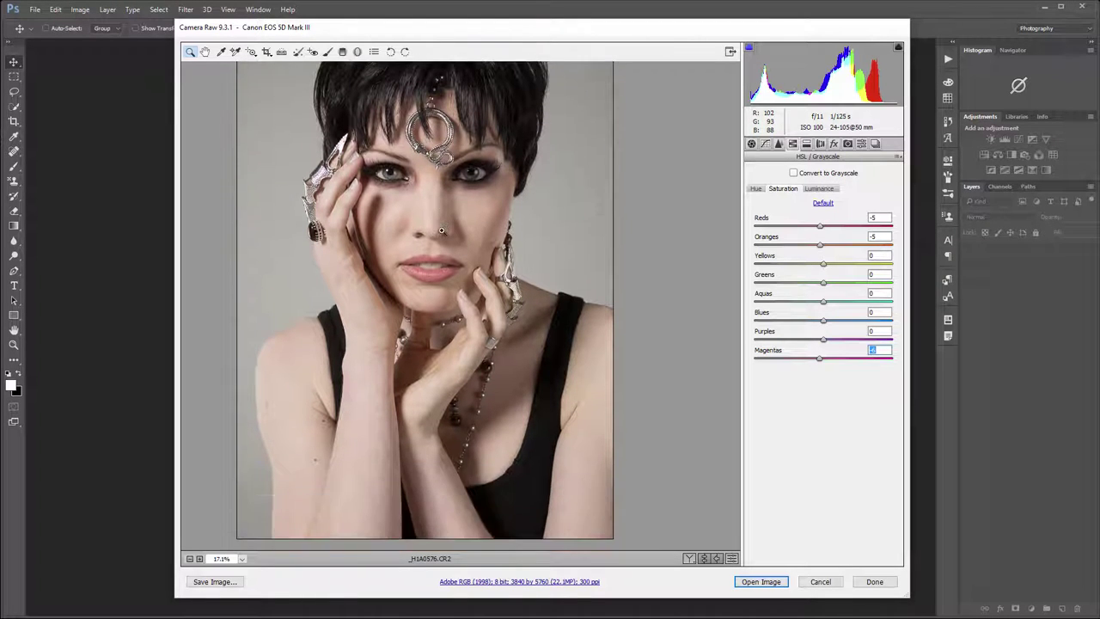
{"action": "scroll", "coordinate": [442, 232], "scroll_direction": "up", "scroll_amount": 3}
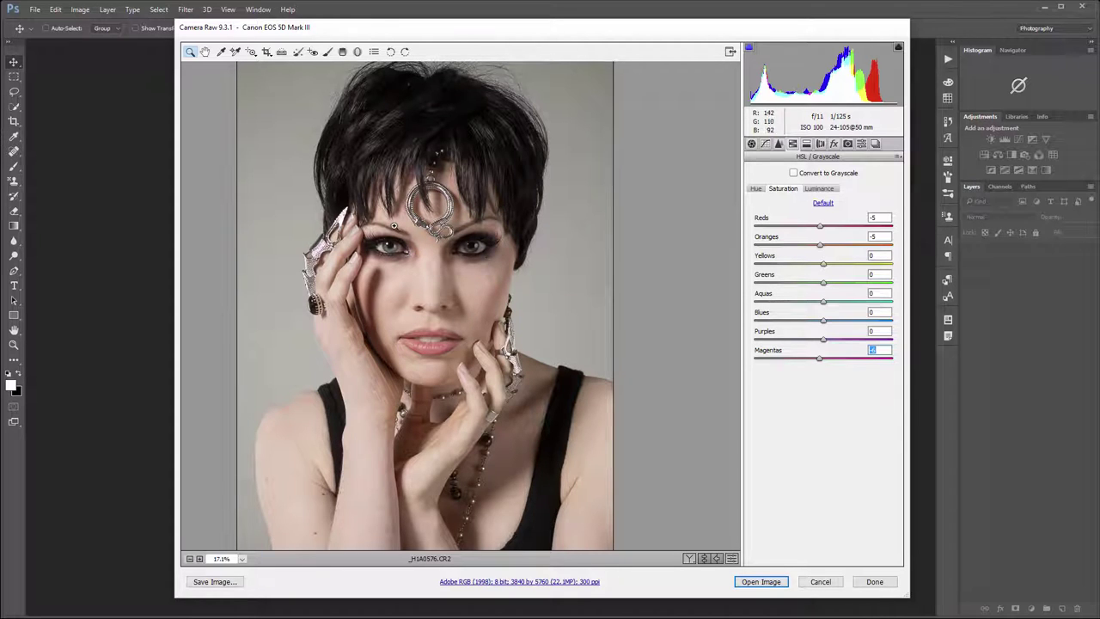
Cool the white balance to a temperature of 5150 and set the tint to -4
{"action": "left_click", "coordinate": [751, 145]}
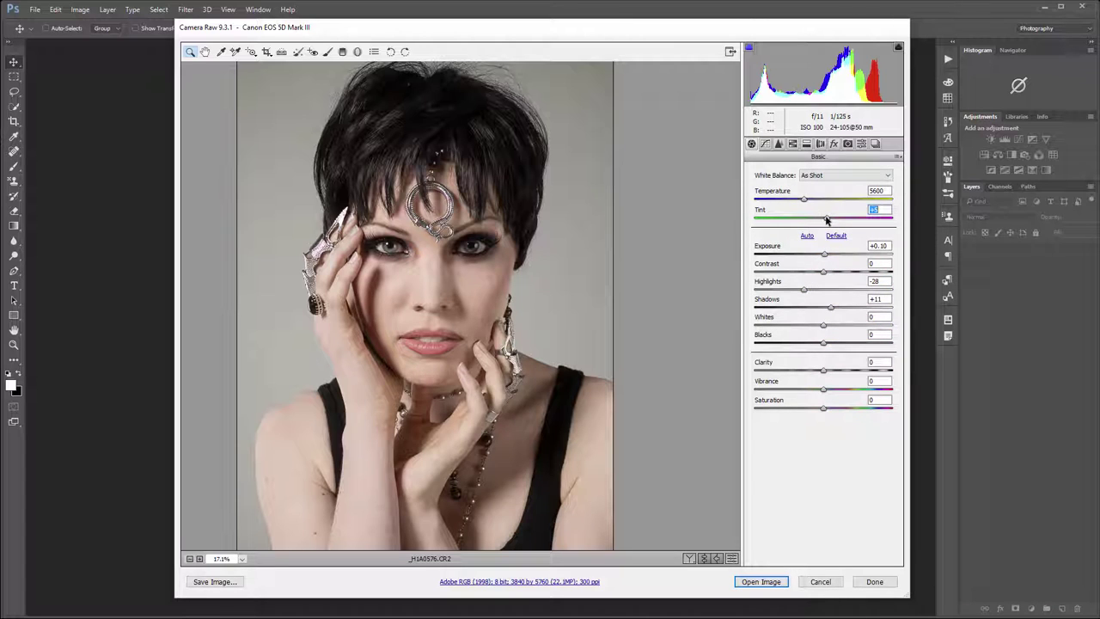
{"action": "mouse_move", "coordinate": [826, 220]}
{"action": "left_mouse_down"}
{"action": "mouse_move", "coordinate": [798, 201]}
{"action": "mouse_move", "coordinate": [819, 221]}
{"action": "left_mouse_up"}
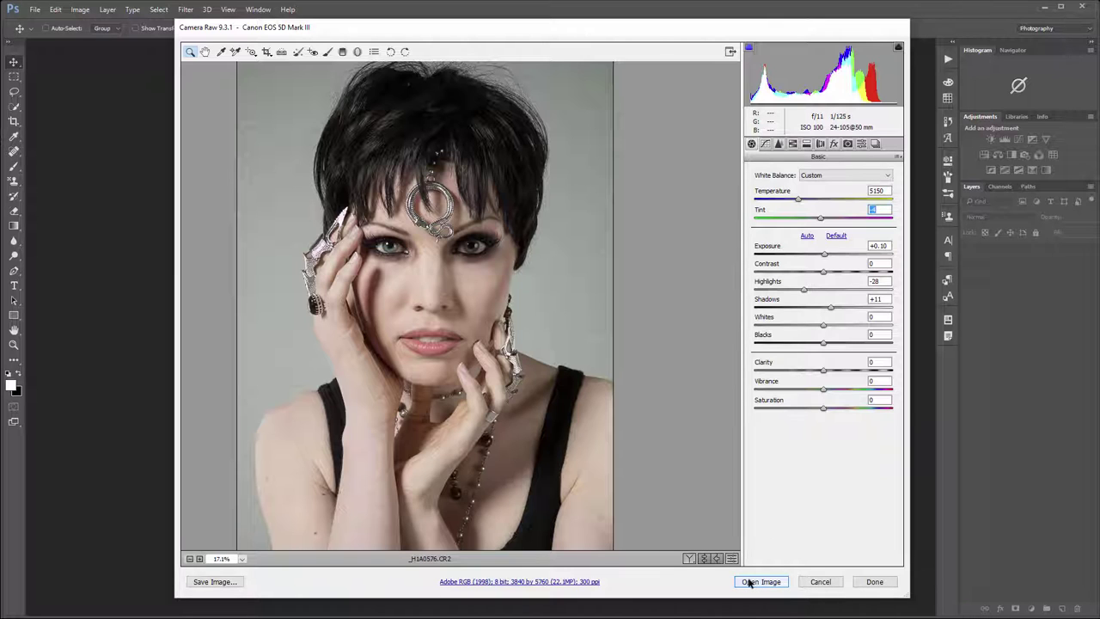
Set the output depth to 8 Bits/Channel in the workflow options and open the developed portrait in Photoshop
{"action": "key", "text": "shift"}
{"action": "left_click", "coordinate": [504, 582]}
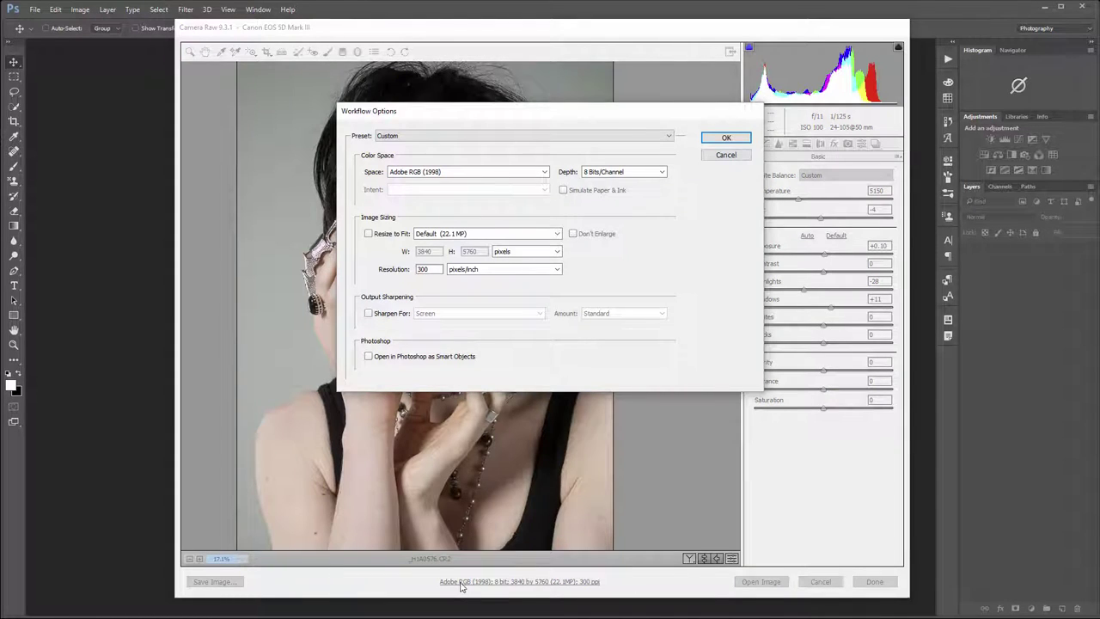
{"action": "left_click", "coordinate": [648, 171]}
{"action": "left_click", "coordinate": [614, 184]}
{"action": "left_click", "coordinate": [730, 138]}
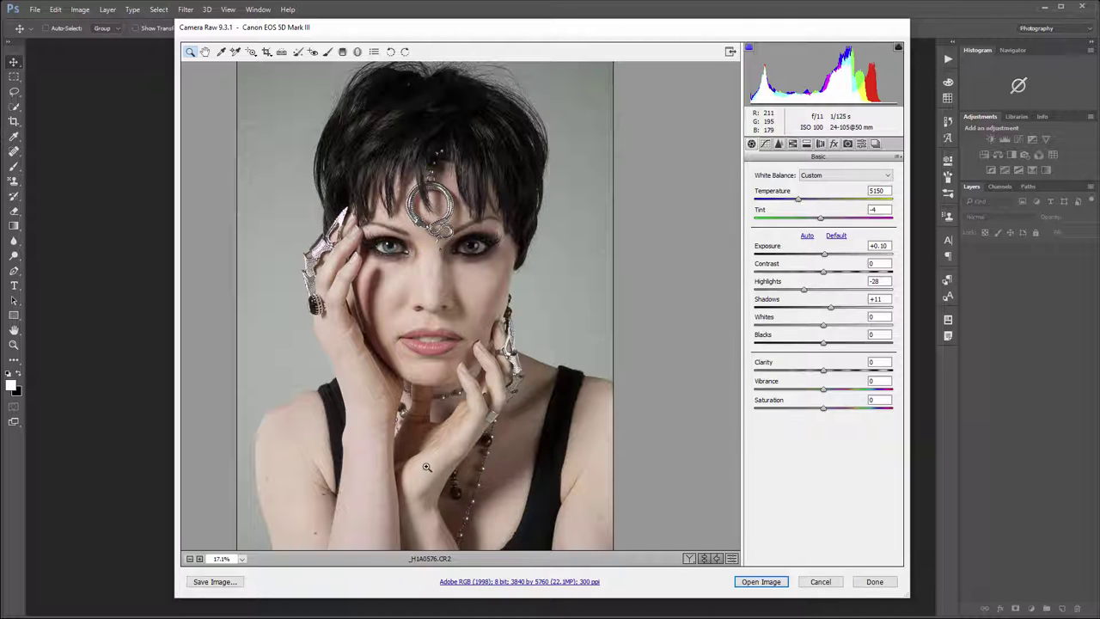
{"action": "left_click", "coordinate": [753, 584]}
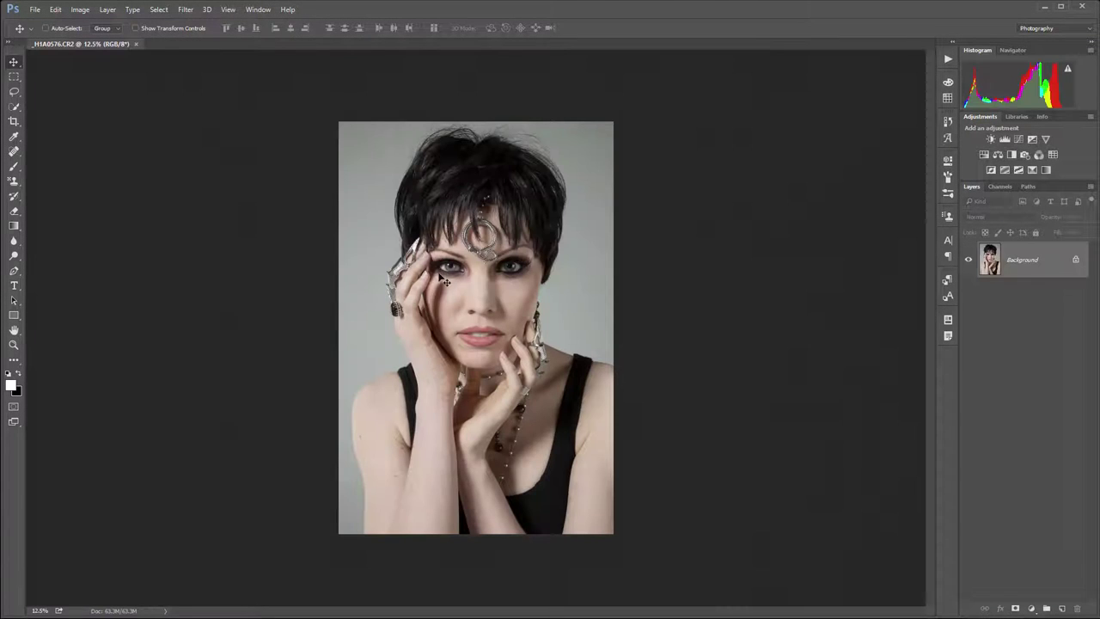
Duplicate the Background layer and rename the copy "model"
{"action": "scroll", "coordinate": [502, 269], "scroll_direction": "up", "scroll_amount": 3}
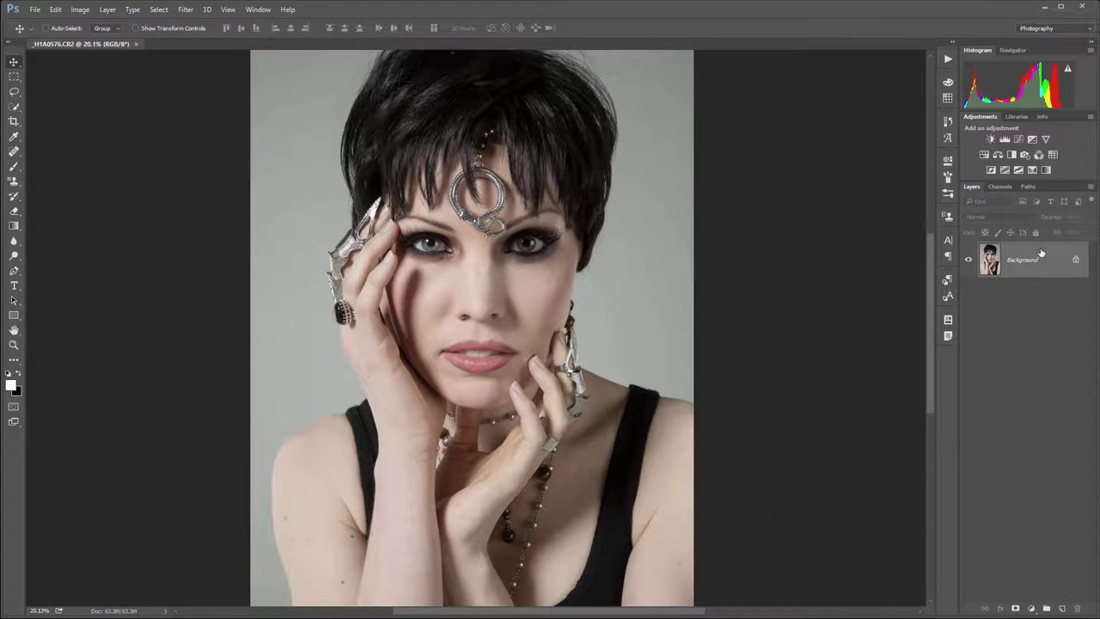
{"action": "left_click_drag", "start_coordinate": [1041, 255], "coordinate": [1062, 608]}
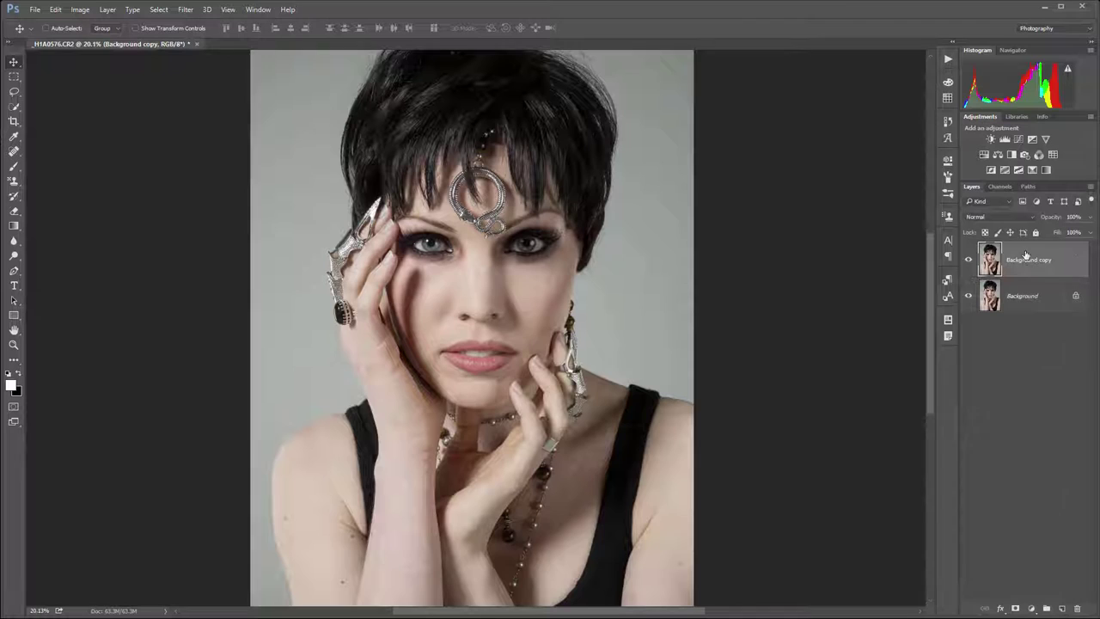
{"action": "double_click", "coordinate": [1032, 261]}
{"action": "type", "text": "model"}
{"action": "key", "text": "Return"}
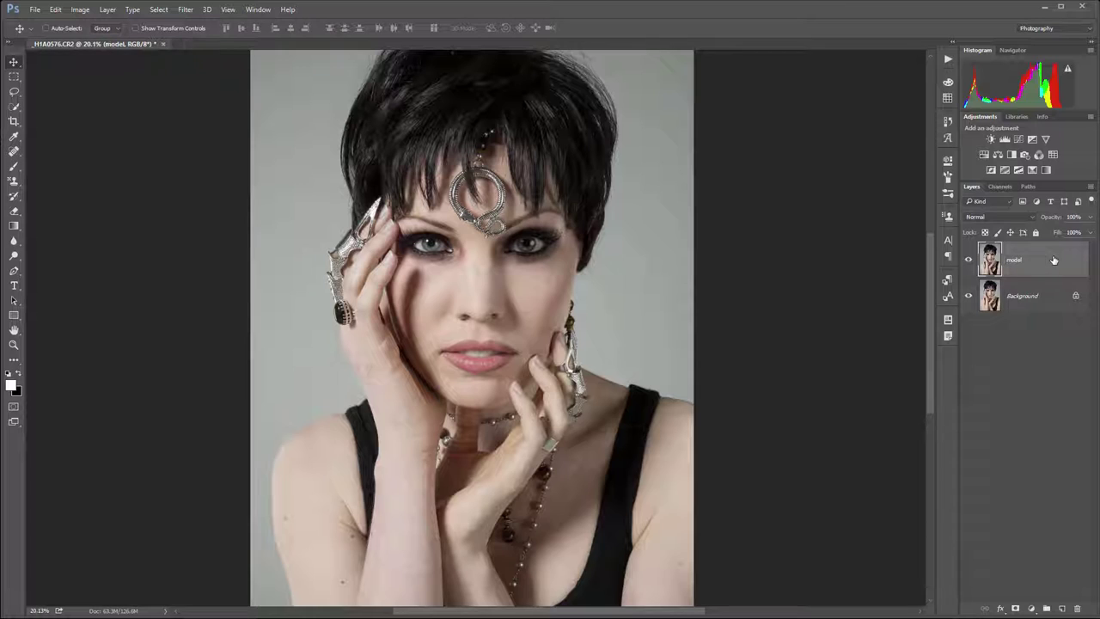
Start a Pen tool path along the outer edge of the upper silver finger armor segment beside the eye
{"action": "scroll", "coordinate": [445, 288], "scroll_direction": "up", "scroll_amount": 1}
{"action": "scroll", "coordinate": [443, 287], "scroll_direction": "up", "scroll_amount": 2}
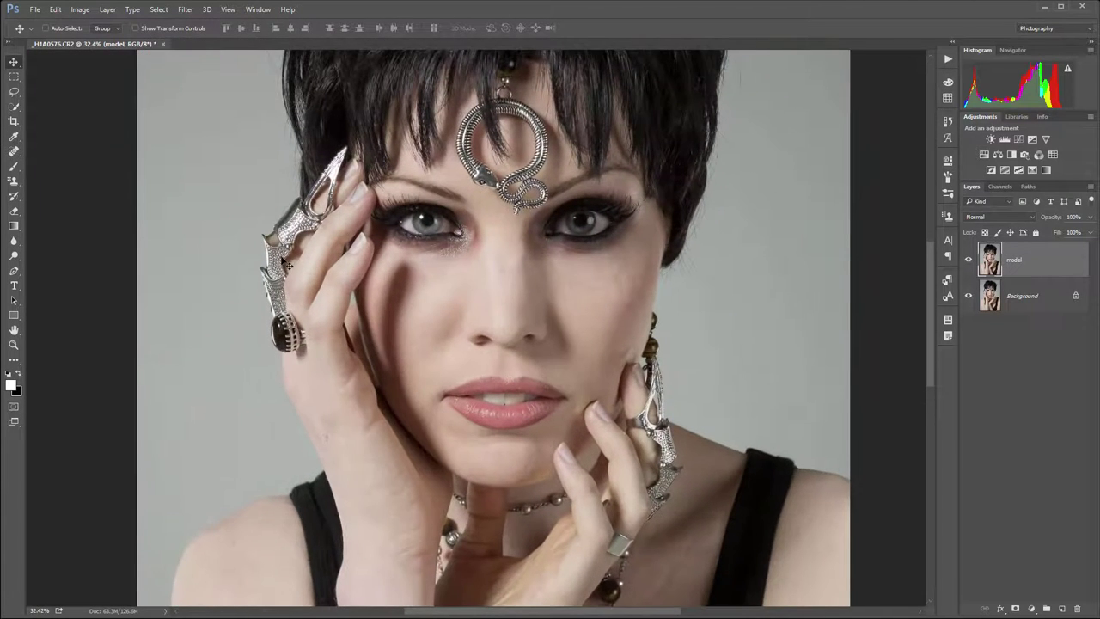
{"action": "left_click_drag", "start_coordinate": [287, 263], "coordinate": [479, 235]}
{"action": "scroll", "coordinate": [397, 248], "scroll_direction": "up", "scroll_amount": 3}
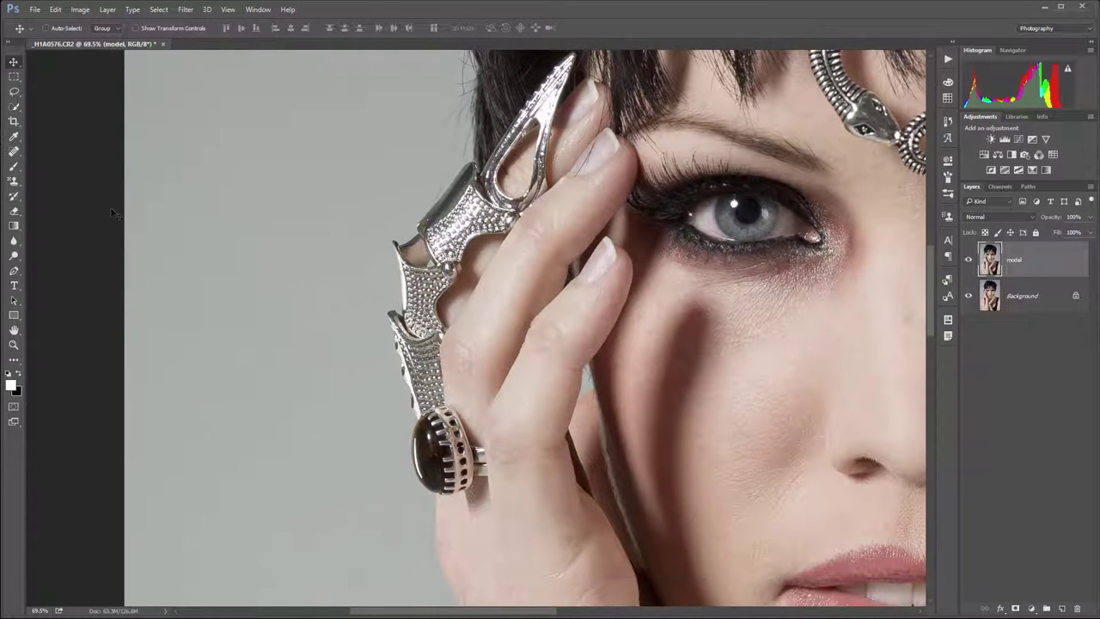
{"action": "left_click", "coordinate": [14, 272]}
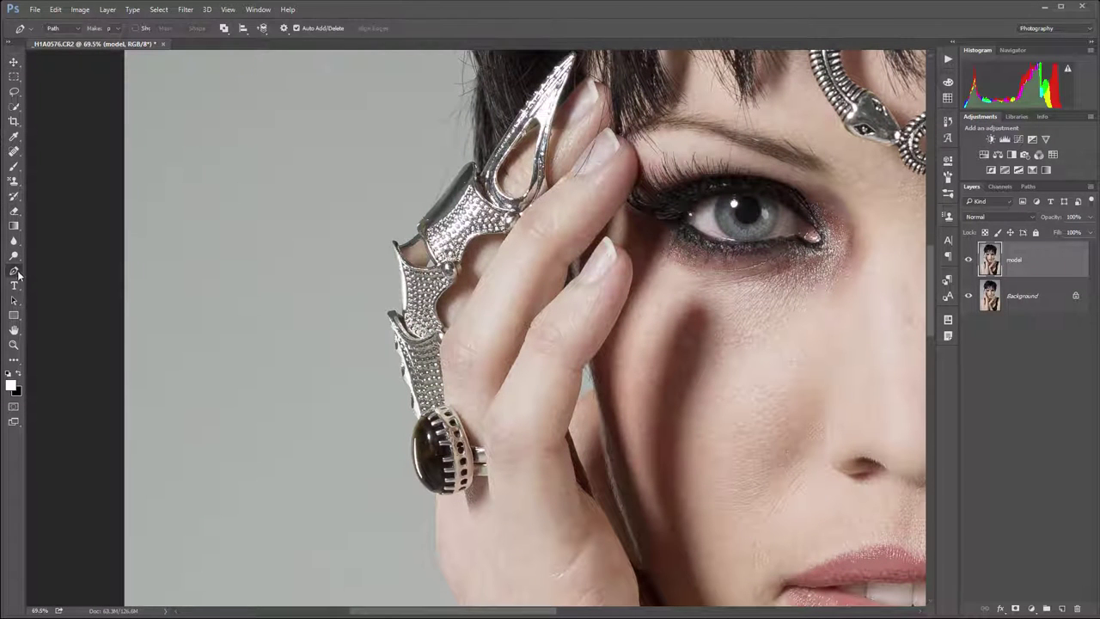
{"action": "scroll", "coordinate": [440, 194], "scroll_direction": "up", "scroll_amount": 3}
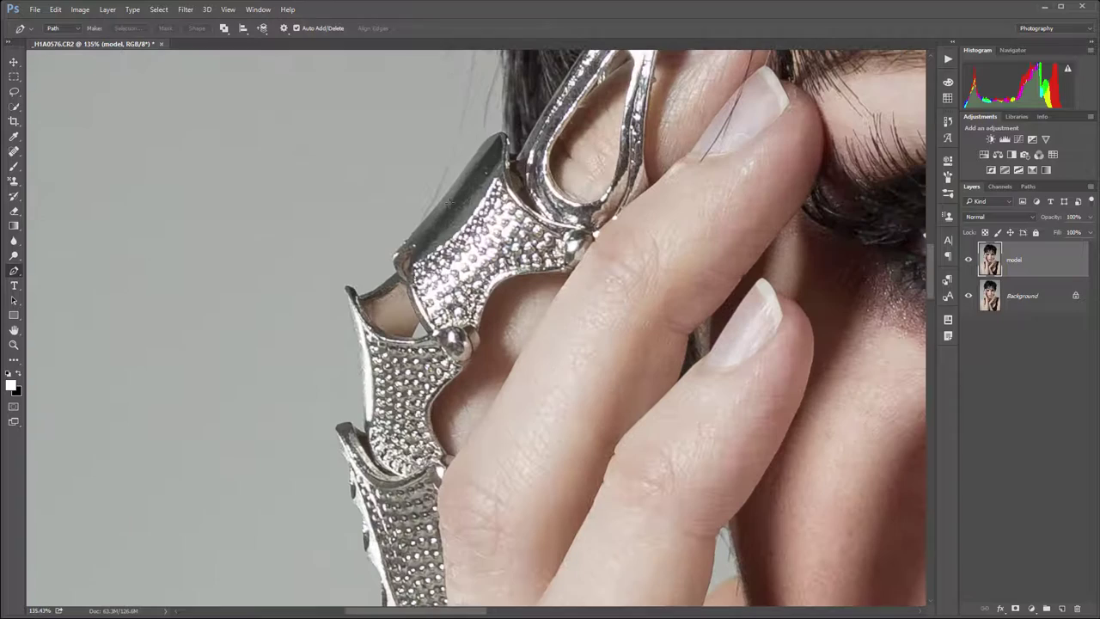
{"action": "scroll", "coordinate": [473, 170], "scroll_direction": "up", "scroll_amount": 2}
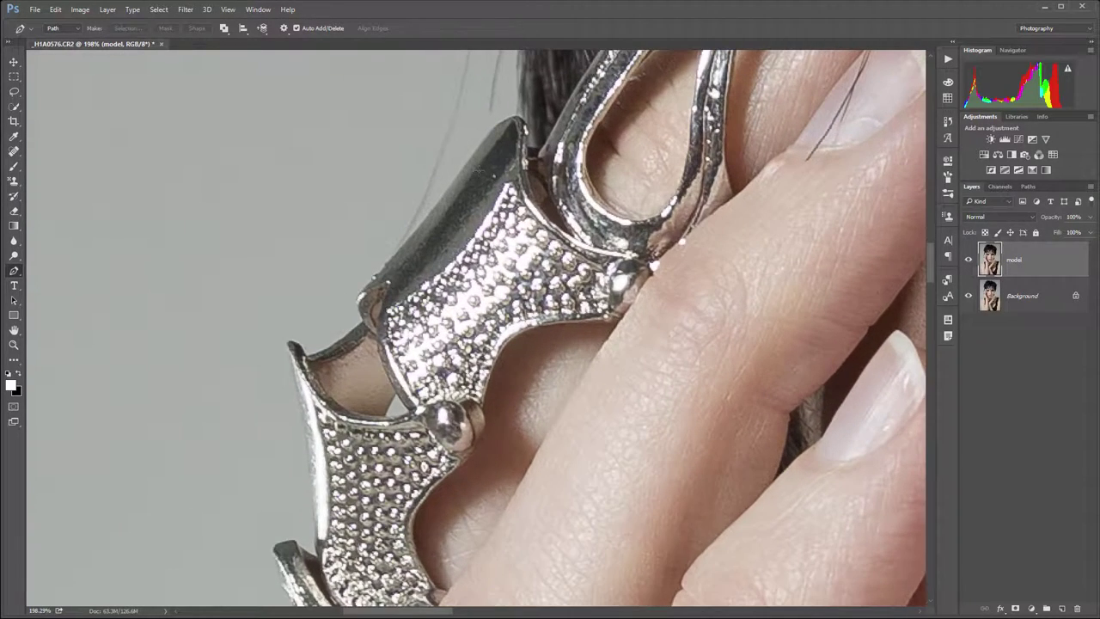
{"action": "left_click", "coordinate": [514, 115]}
{"action": "scroll", "coordinate": [495, 122], "scroll_direction": "up", "scroll_amount": 4}
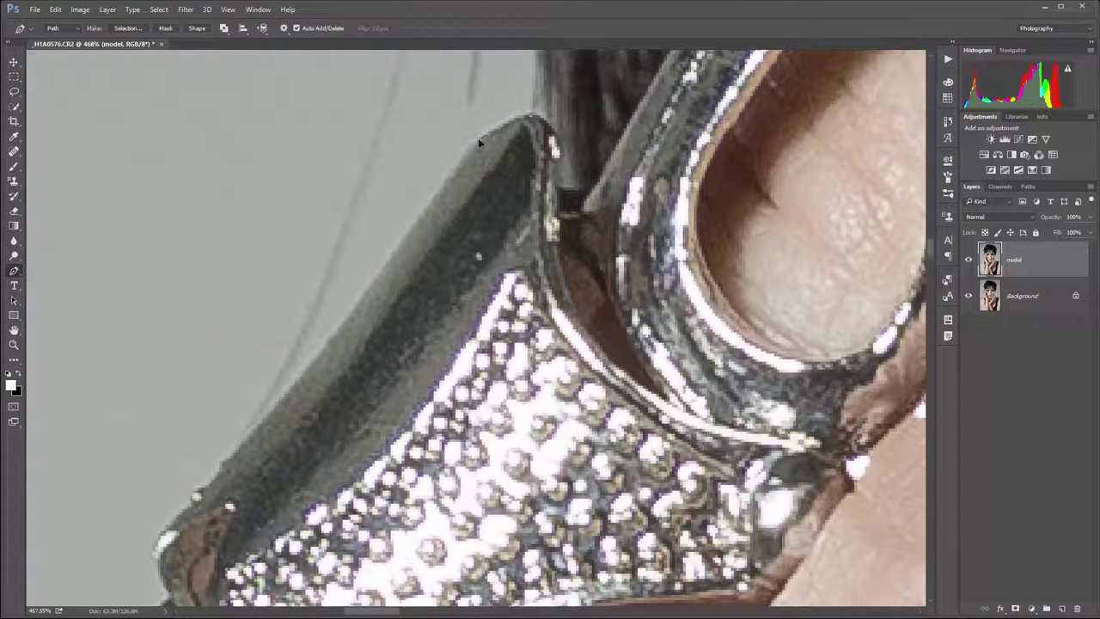
{"action": "left_click", "coordinate": [424, 208]}
Continue the path down the outer edge of the finger armor, following its curved tips and the next metal segment
{"action": "left_click_drag", "start_coordinate": [366, 367], "coordinate": [554, 252]}
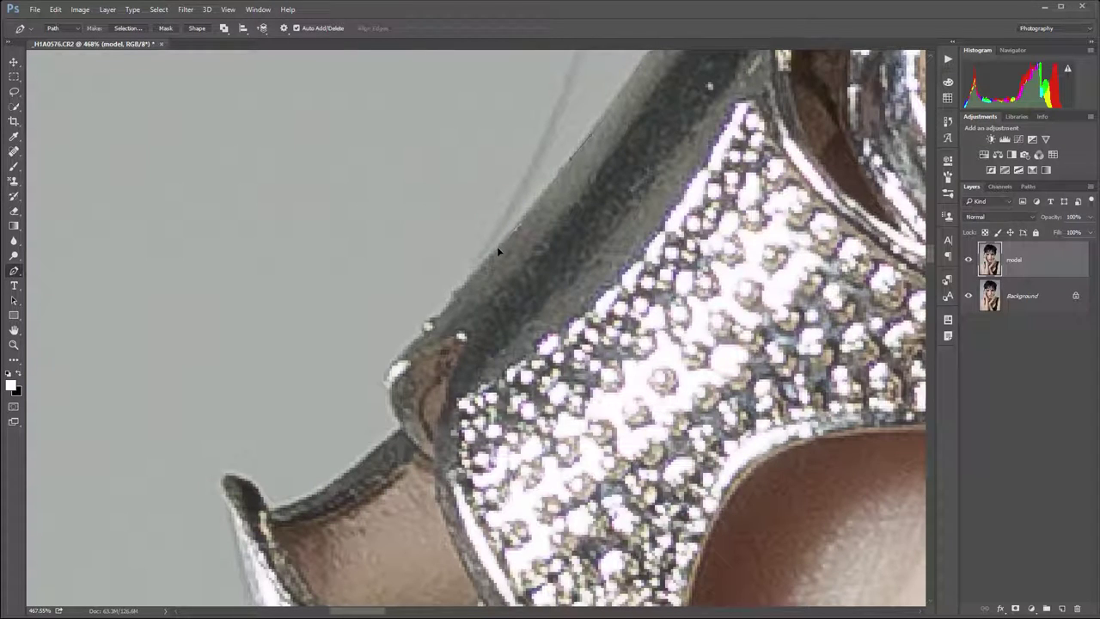
{"action": "left_click_drag", "start_coordinate": [435, 319], "coordinate": [387, 380]}
{"action": "left_click_drag", "start_coordinate": [374, 447], "coordinate": [540, 246]}
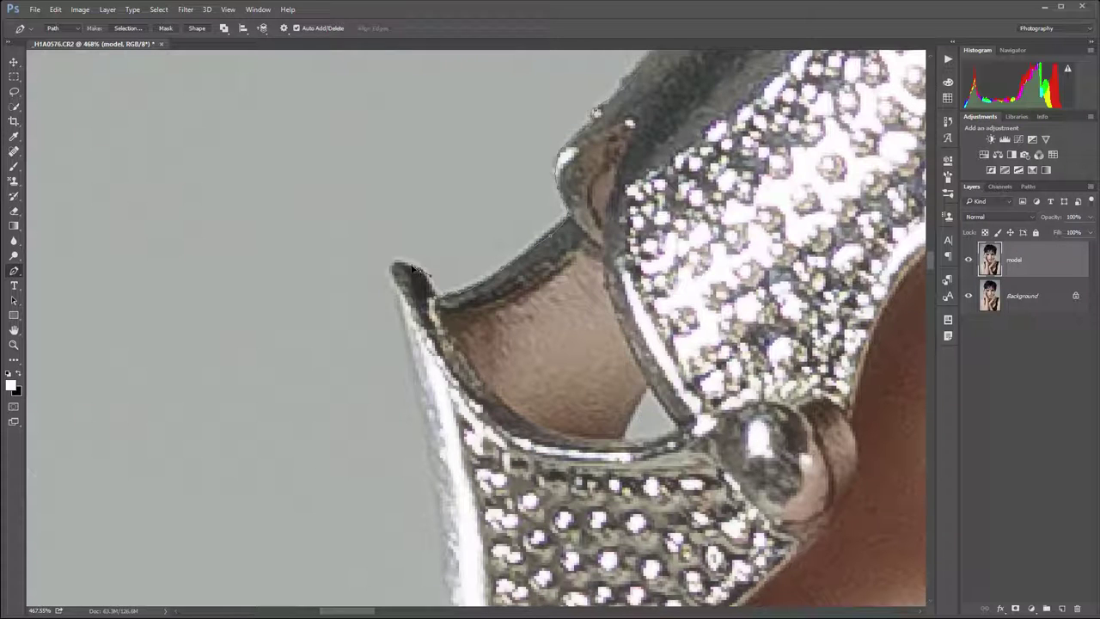
{"action": "left_click_drag", "start_coordinate": [394, 282], "coordinate": [402, 297]}
{"action": "left_click_drag", "start_coordinate": [413, 370], "coordinate": [416, 391]}
{"action": "left_click_drag", "start_coordinate": [564, 385], "coordinate": [626, 134]}
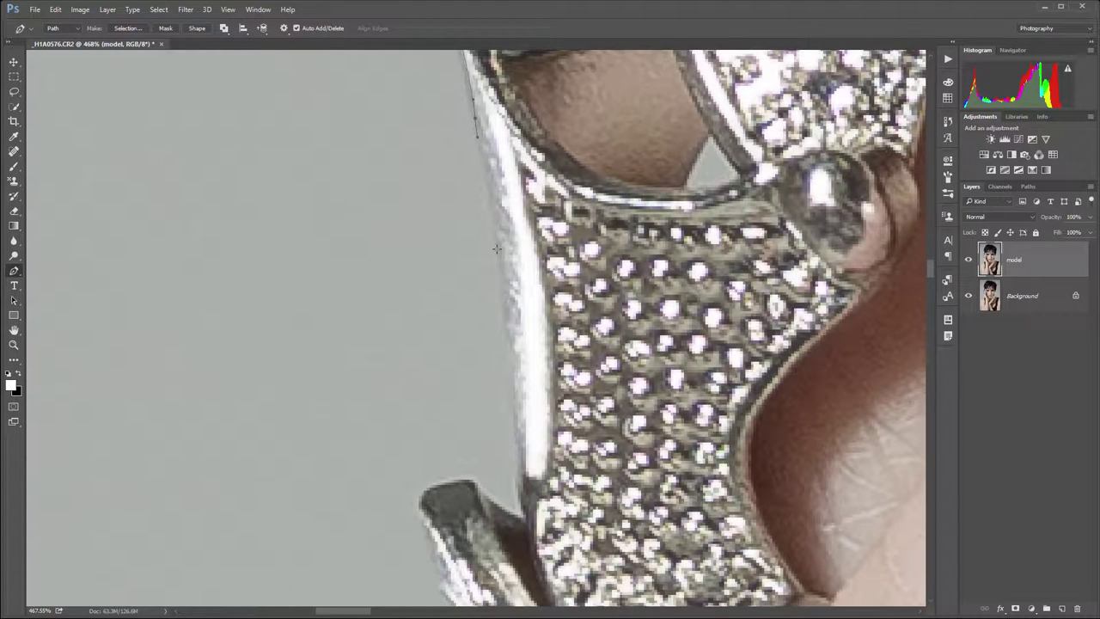
{"action": "left_click_drag", "start_coordinate": [497, 248], "coordinate": [498, 272]}
Extend the path loosely around the hair, leaving a margin of backdrop outside the stray strands
{"action": "key", "text": "ctrl+0"}
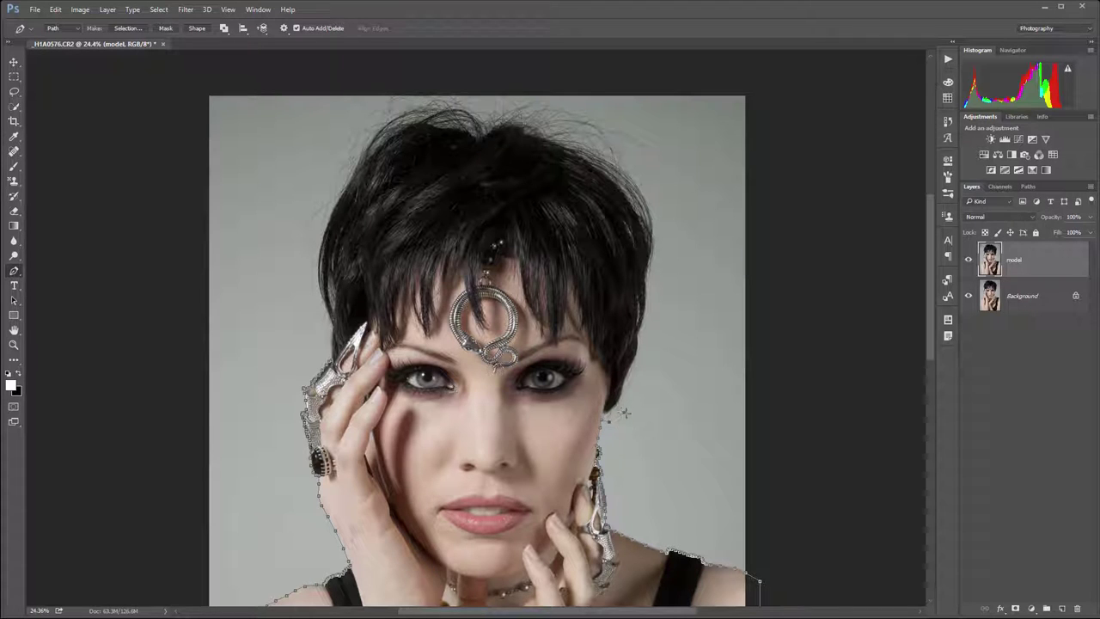
{"action": "left_click", "coordinate": [662, 324]}
{"action": "left_click", "coordinate": [665, 136]}
{"action": "left_click", "coordinate": [544, 85]}
{"action": "left_click", "coordinate": [440, 77]}
{"action": "left_click", "coordinate": [361, 99]}
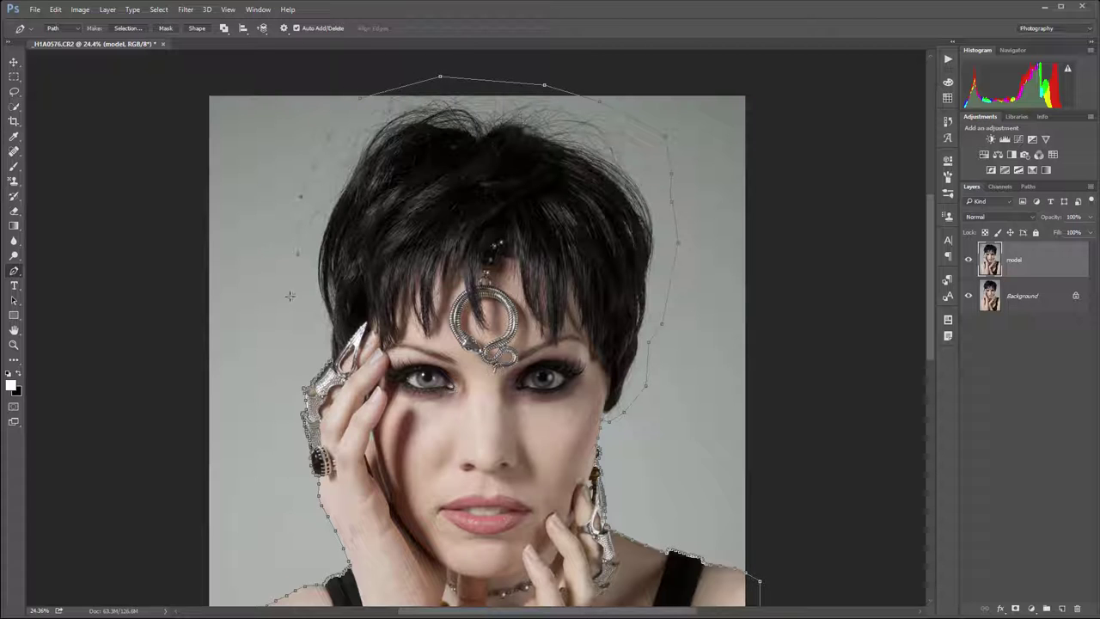
Trace the small background gap between the cheek, the earring beads and the fingernail as a separate closed path
{"action": "scroll", "coordinate": [324, 344], "scroll_direction": "up", "scroll_amount": 3}
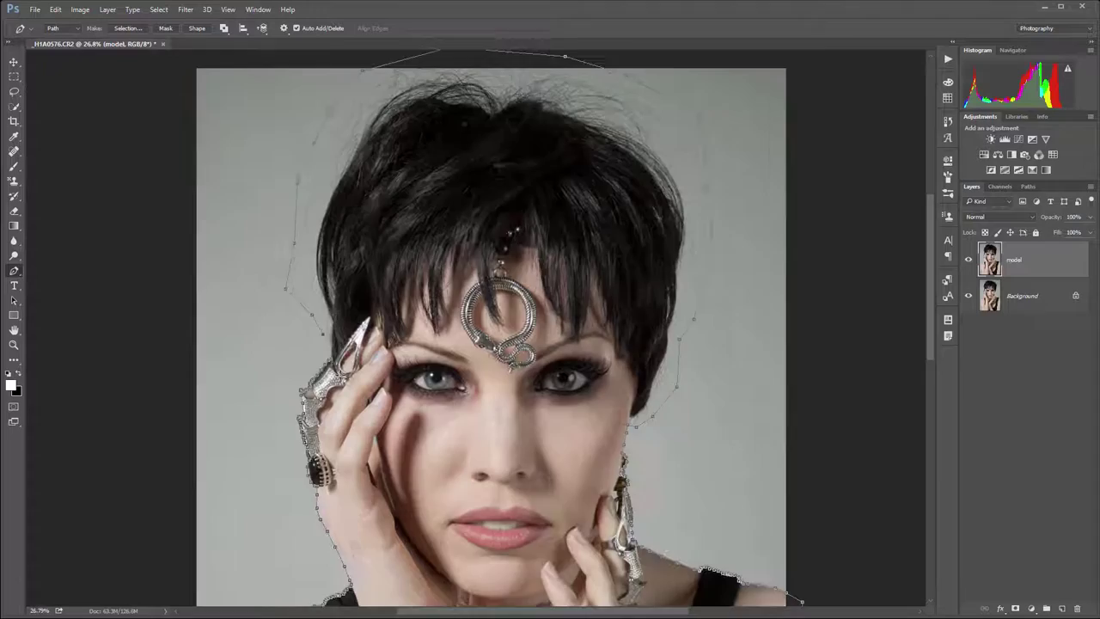
{"action": "scroll", "coordinate": [347, 373], "scroll_direction": "up", "scroll_amount": 2}
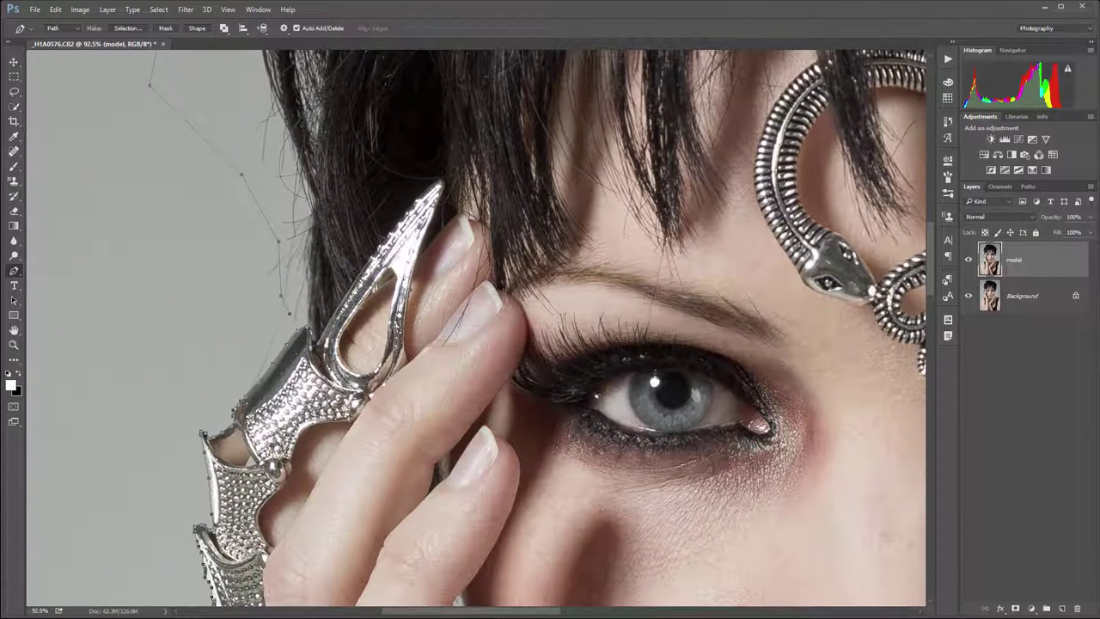
{"action": "left_click_drag", "start_coordinate": [761, 414], "coordinate": [258, 344]}
{"action": "left_click_drag", "start_coordinate": [815, 379], "coordinate": [490, 129]}
{"action": "left_click_drag", "start_coordinate": [593, 323], "coordinate": [652, 82]}
{"action": "left_click_drag", "start_coordinate": [605, 266], "coordinate": [602, 282]}
{"action": "scroll", "coordinate": [542, 215], "scroll_direction": "up", "scroll_amount": 6}
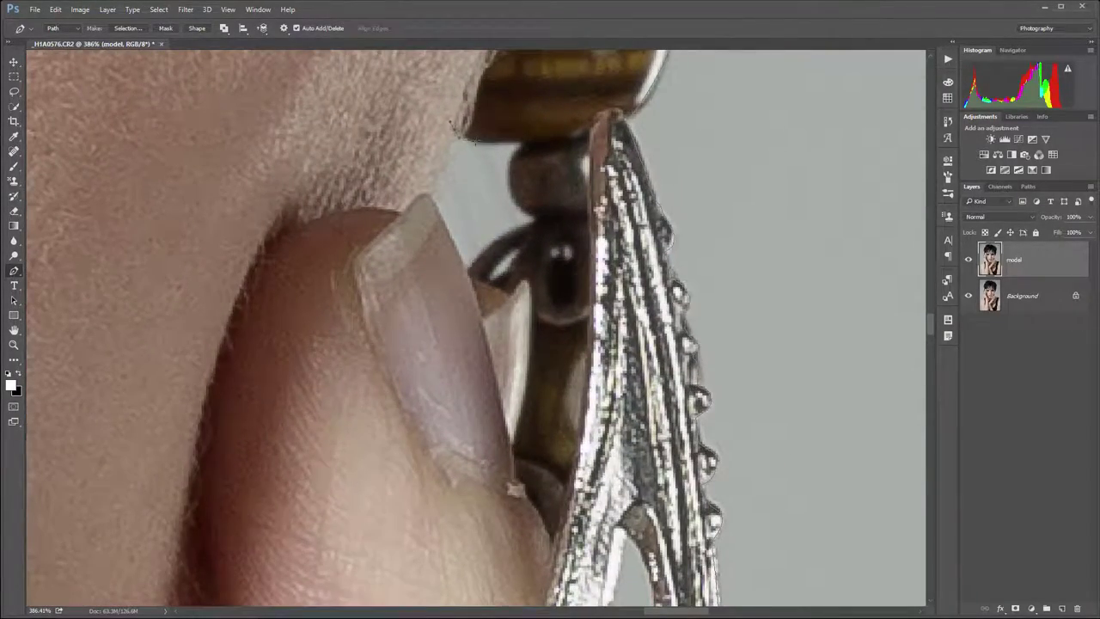
{"action": "left_click_drag", "start_coordinate": [526, 147], "coordinate": [478, 259]}
{"action": "left_click", "coordinate": [515, 195]}
{"action": "left_click", "coordinate": [467, 273]}
{"action": "left_click", "coordinate": [431, 201]}
{"action": "left_click", "coordinate": [445, 144]}
{"action": "left_click", "coordinate": [454, 131]}
Trace the background gap inside the teardrop opening of the finger jewelry above the shoulder
{"action": "left_click_drag", "start_coordinate": [516, 387], "coordinate": [562, 113]}
{"action": "left_click_drag", "start_coordinate": [624, 431], "coordinate": [509, 253]}
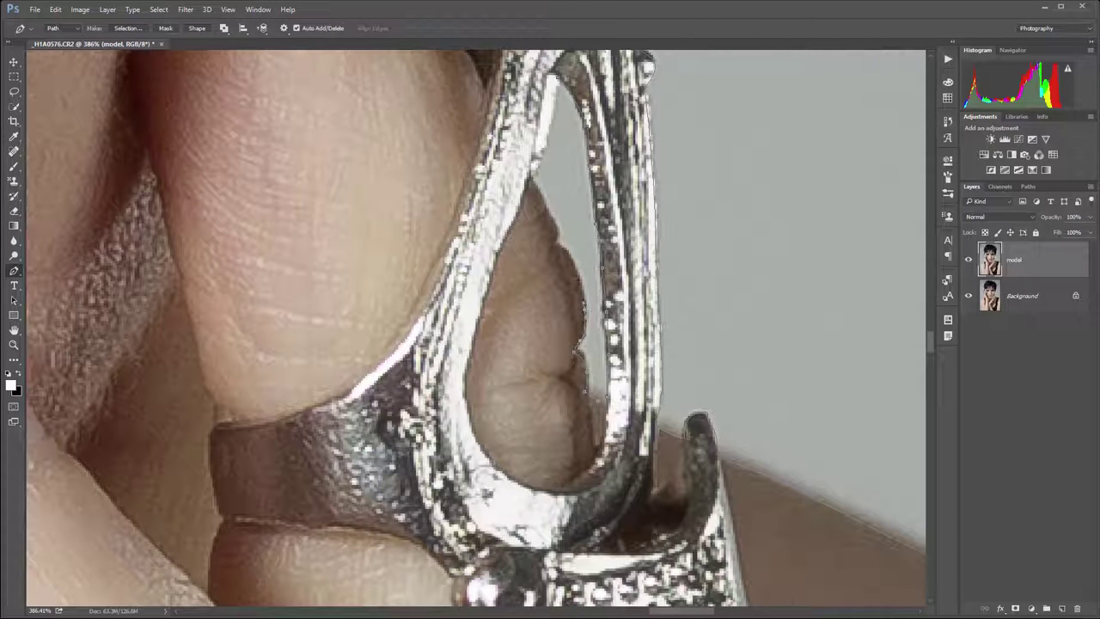
{"action": "left_click_drag", "start_coordinate": [575, 272], "coordinate": [561, 248]}
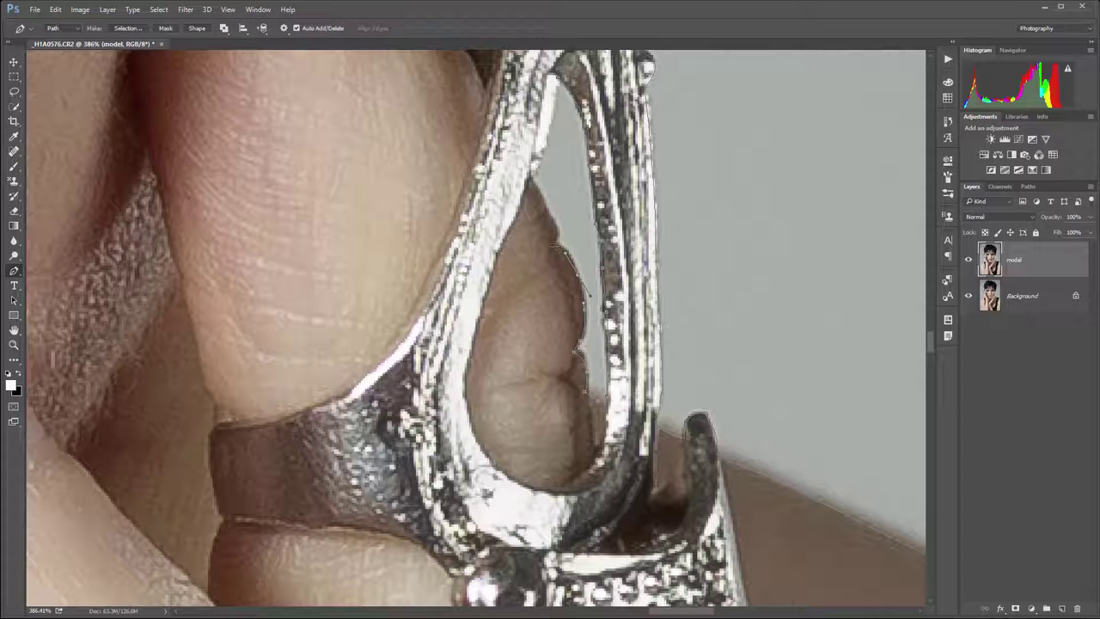
{"action": "left_click", "coordinate": [556, 227]}
{"action": "left_click", "coordinate": [551, 102]}
{"action": "left_click", "coordinate": [556, 78]}
Inspect the lower finger jewelry, arms, neck and hands for remaining background gaps that need tracing
{"action": "left_click_drag", "start_coordinate": [593, 460], "coordinate": [688, 53]}
{"action": "left_click_drag", "start_coordinate": [541, 226], "coordinate": [411, 157]}
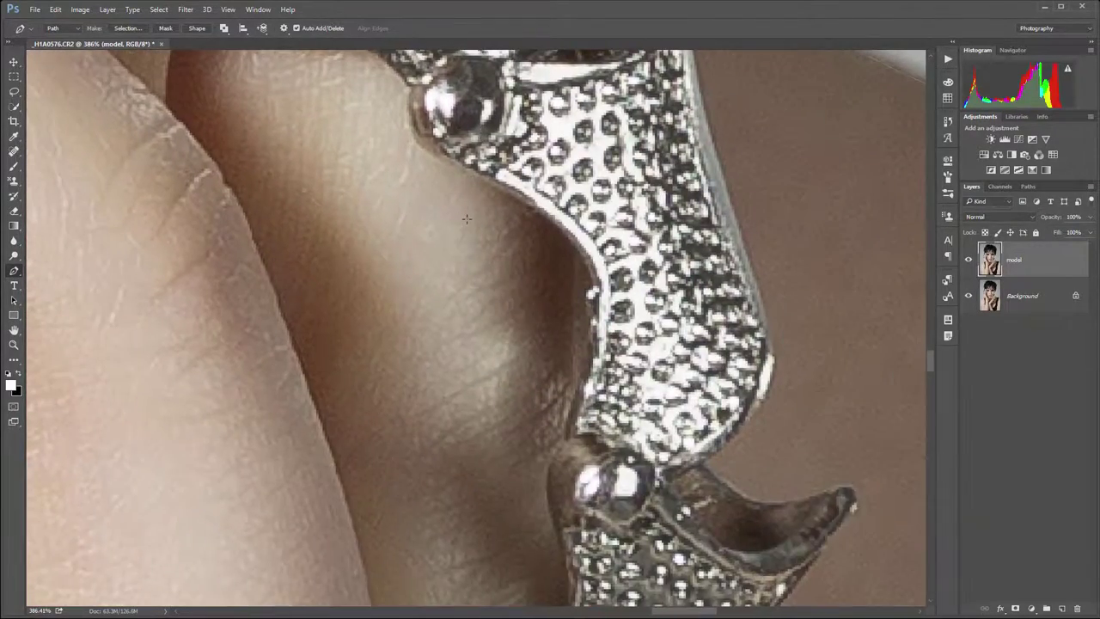
{"action": "scroll", "coordinate": [491, 232], "scroll_direction": "down", "scroll_amount": 10}
{"action": "scroll", "coordinate": [550, 258], "scroll_direction": "down", "scroll_amount": 5}
{"action": "left_click_drag", "start_coordinate": [200, 361], "coordinate": [602, 266]}
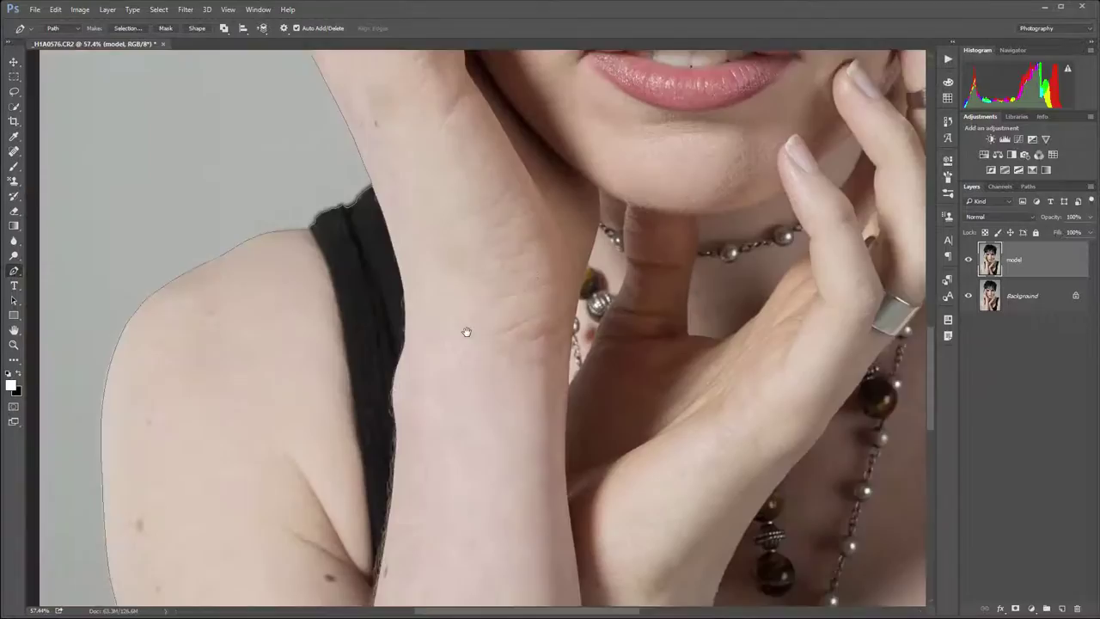
{"action": "left_click_drag", "start_coordinate": [467, 329], "coordinate": [550, 104]}
{"action": "left_click_drag", "start_coordinate": [600, 550], "coordinate": [590, 363]}
{"action": "left_click_drag", "start_coordinate": [731, 137], "coordinate": [552, 453]}
Trace the small background gap between the finger and the shaded side of the face
{"action": "scroll", "coordinate": [551, 453], "scroll_direction": "up", "scroll_amount": 10}
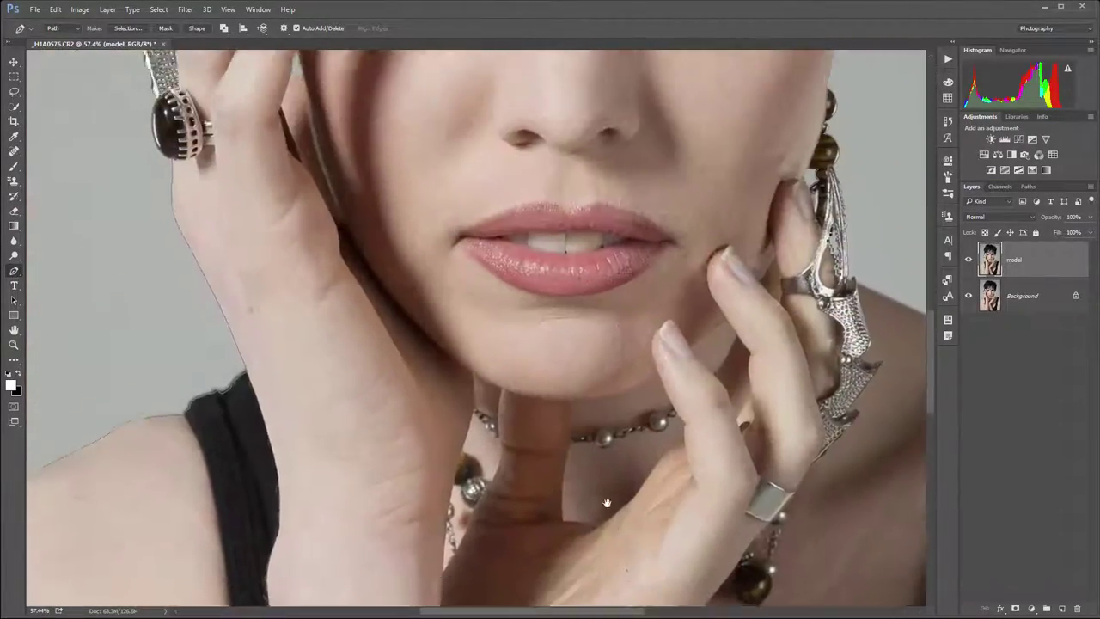
{"action": "scroll", "coordinate": [374, 334], "scroll_direction": "up", "scroll_amount": 3}
{"action": "scroll", "coordinate": [373, 333], "scroll_direction": "up", "scroll_amount": 8}
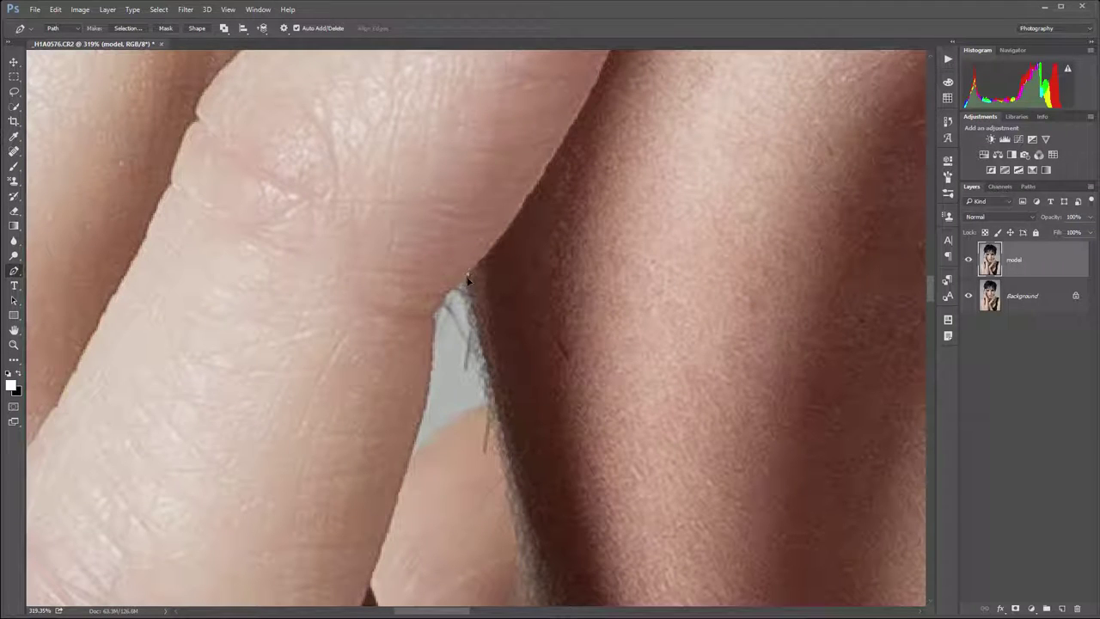
{"action": "left_click", "coordinate": [468, 275]}
{"action": "left_click_drag", "start_coordinate": [498, 399], "coordinate": [405, 458]}
{"action": "left_click_drag", "start_coordinate": [428, 393], "coordinate": [431, 311]}
Check the traced outline, turn the path into a vector mask on the model layer and hide the Background layer
{"action": "scroll", "coordinate": [471, 279], "scroll_direction": "down", "scroll_amount": 10}
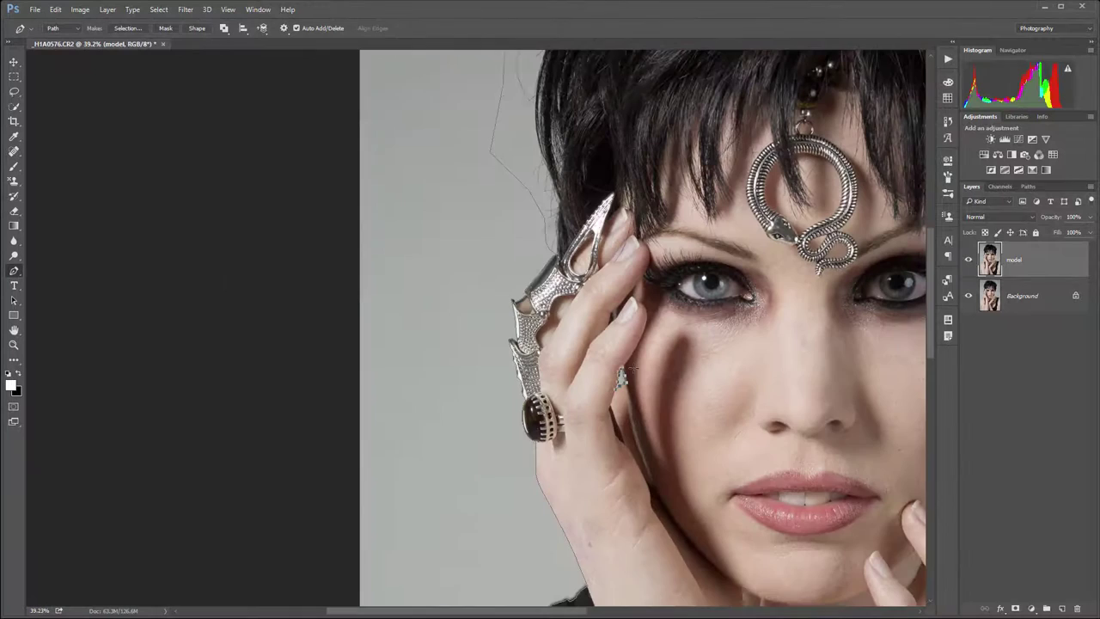
{"action": "left_click_drag", "start_coordinate": [612, 253], "coordinate": [364, 333]}
{"action": "left_click_drag", "start_coordinate": [738, 580], "coordinate": [577, 369]}
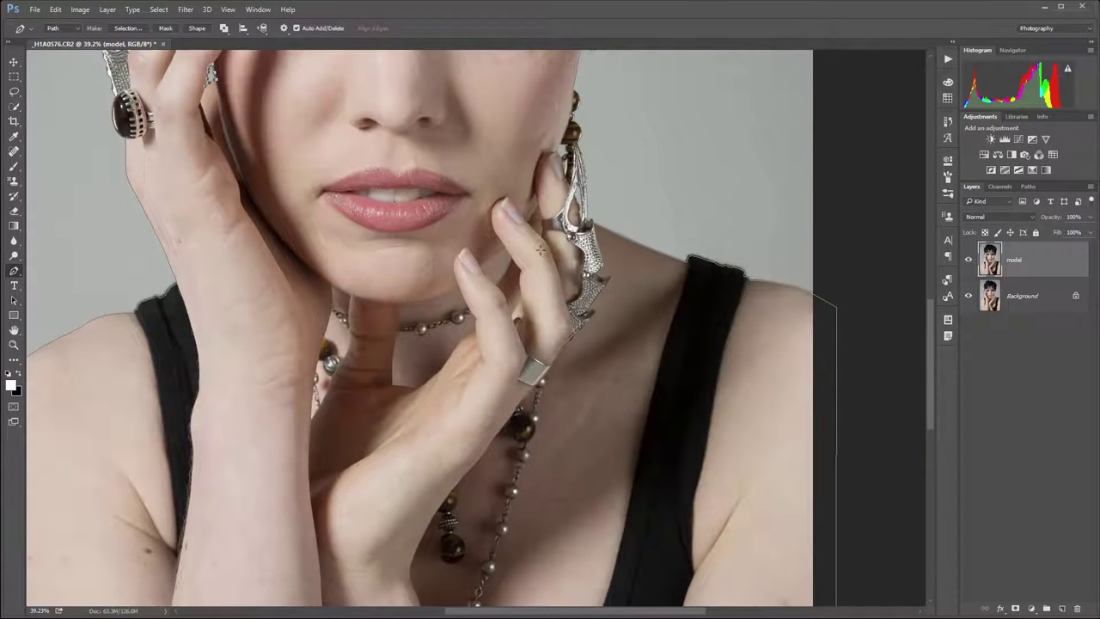
{"action": "left_click_drag", "start_coordinate": [469, 222], "coordinate": [535, 578]}
{"action": "left_click_drag", "start_coordinate": [577, 279], "coordinate": [494, 236]}
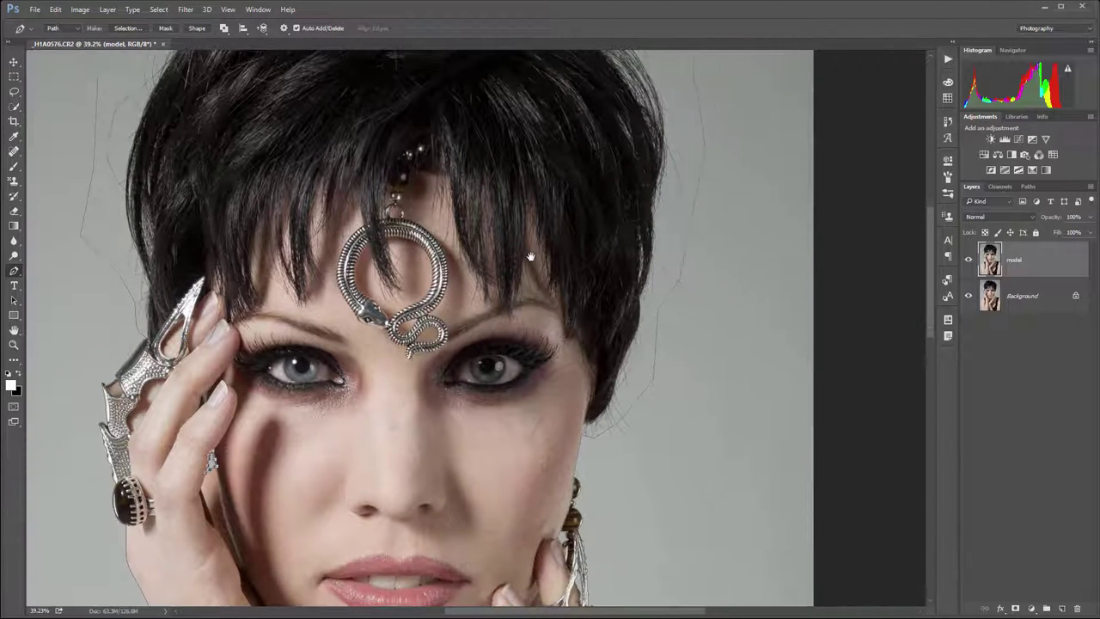
{"action": "right_click", "coordinate": [681, 272]}
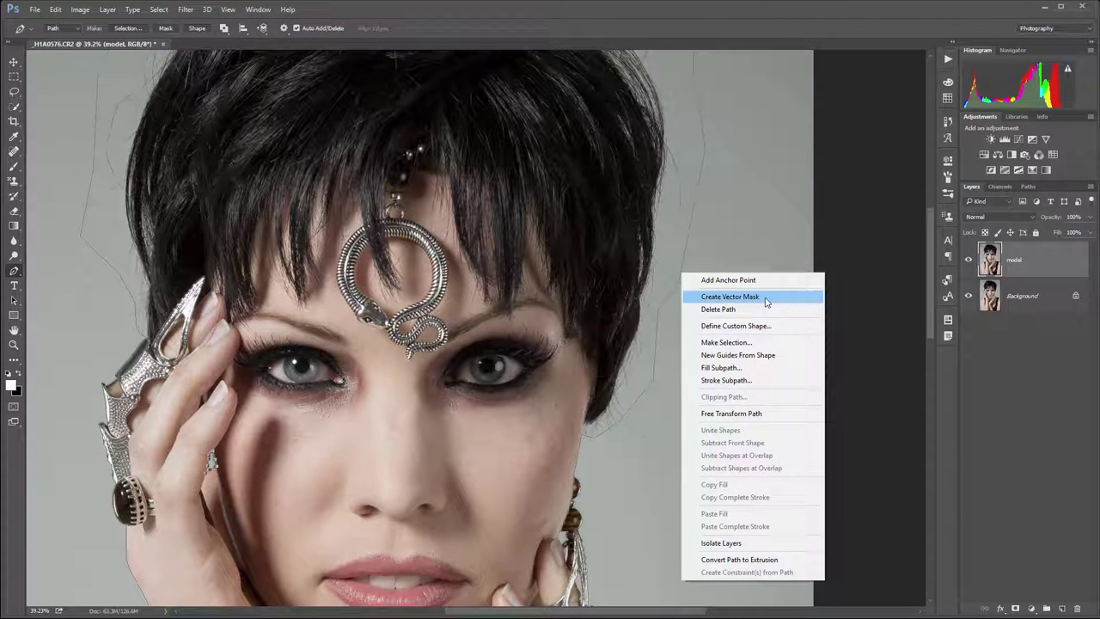
{"action": "left_click", "coordinate": [766, 299]}
{"action": "left_click", "coordinate": [969, 295]}
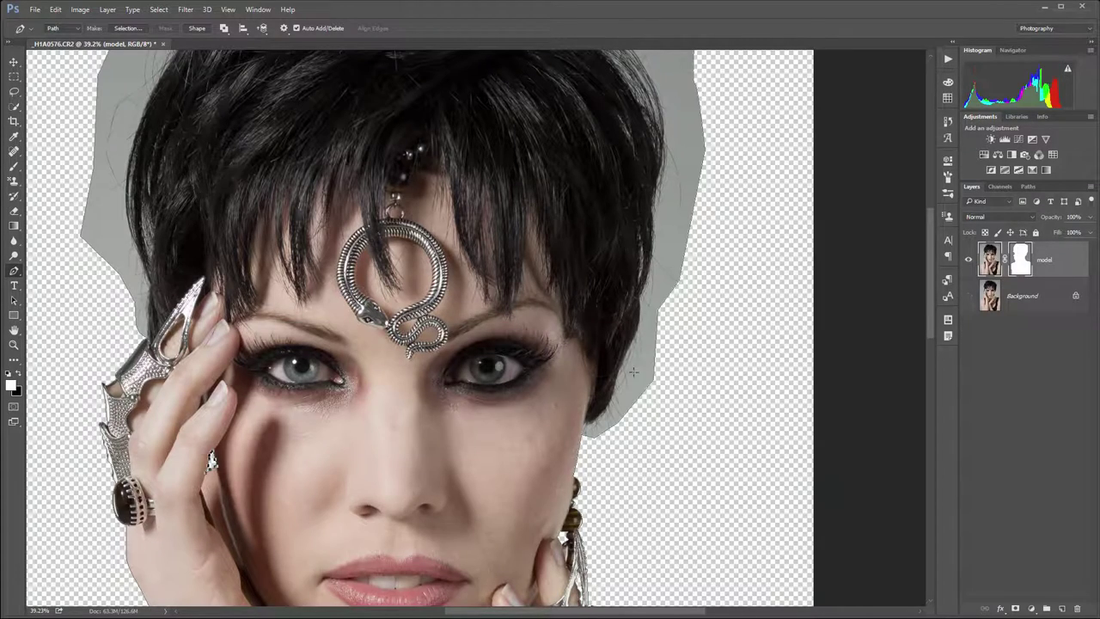
Compare the cutout with and without the Background layer and examine the masked edges around the hair and face
{"action": "left_click_drag", "start_coordinate": [441, 259], "coordinate": [549, 335]}
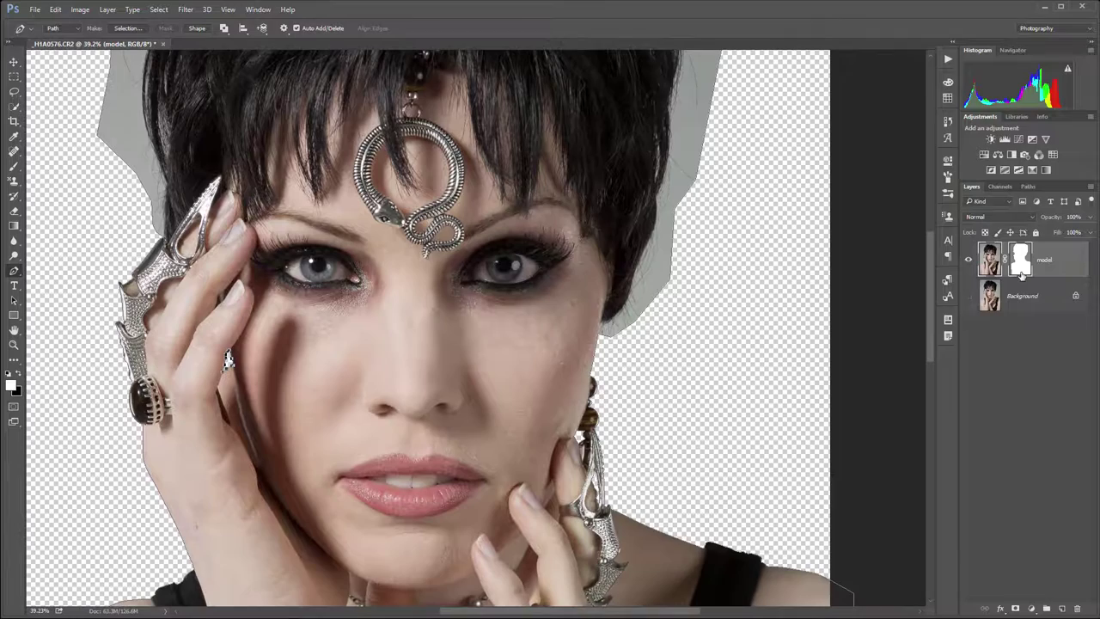
{"action": "left_click", "coordinate": [968, 297]}
{"action": "left_click", "coordinate": [968, 296]}
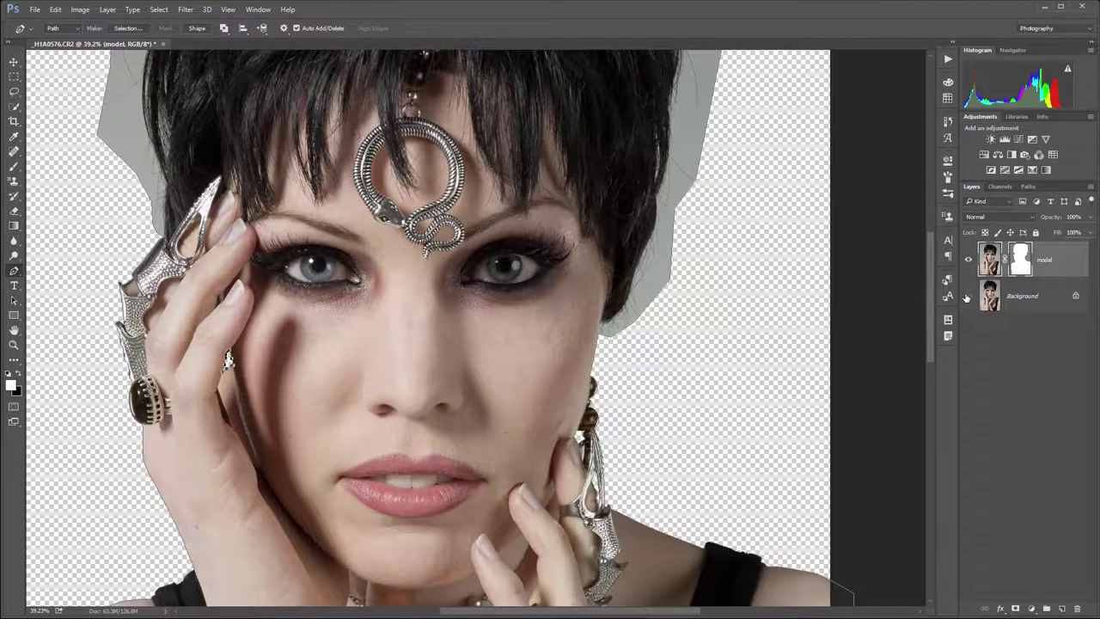
{"action": "left_click", "coordinate": [968, 296]}
{"action": "left_click", "coordinate": [968, 296]}
{"action": "left_click_drag", "start_coordinate": [551, 242], "coordinate": [489, 403]}
{"action": "left_click_drag", "start_coordinate": [455, 256], "coordinate": [528, 278]}
{"action": "left_click_drag", "start_coordinate": [650, 220], "coordinate": [675, 256]}
{"action": "left_click_drag", "start_coordinate": [594, 213], "coordinate": [575, 212]}
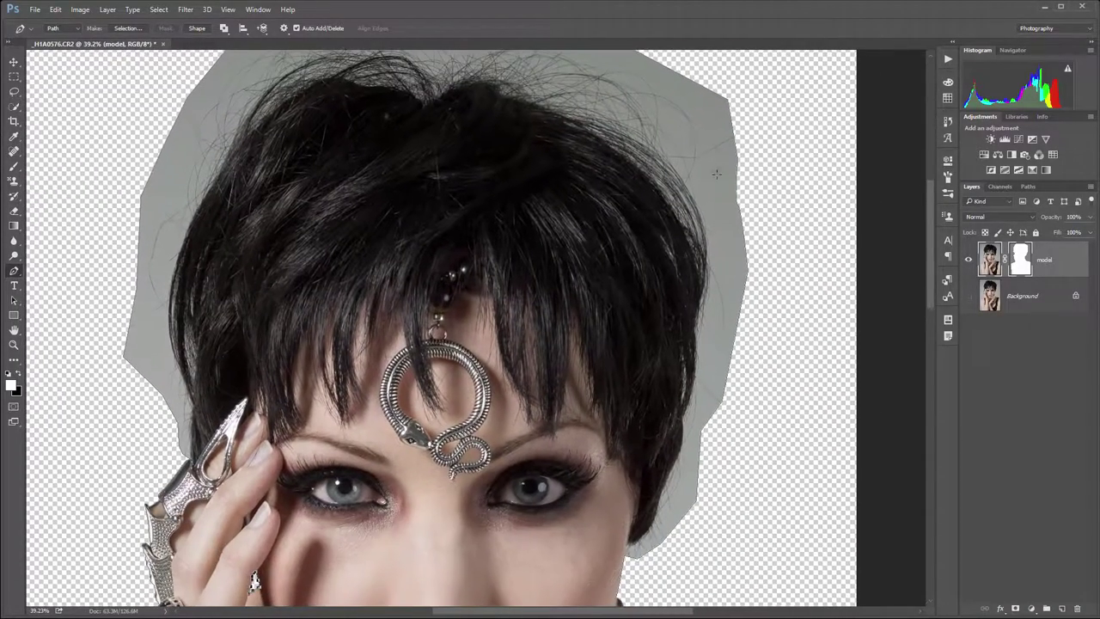
Start a Color Range selection on the model layer and sample the gray backdrop left around the hair
{"action": "scroll", "coordinate": [374, 207], "scroll_direction": "down", "scroll_amount": 1}
{"action": "scroll", "coordinate": [375, 207], "scroll_direction": "down", "scroll_amount": 1}
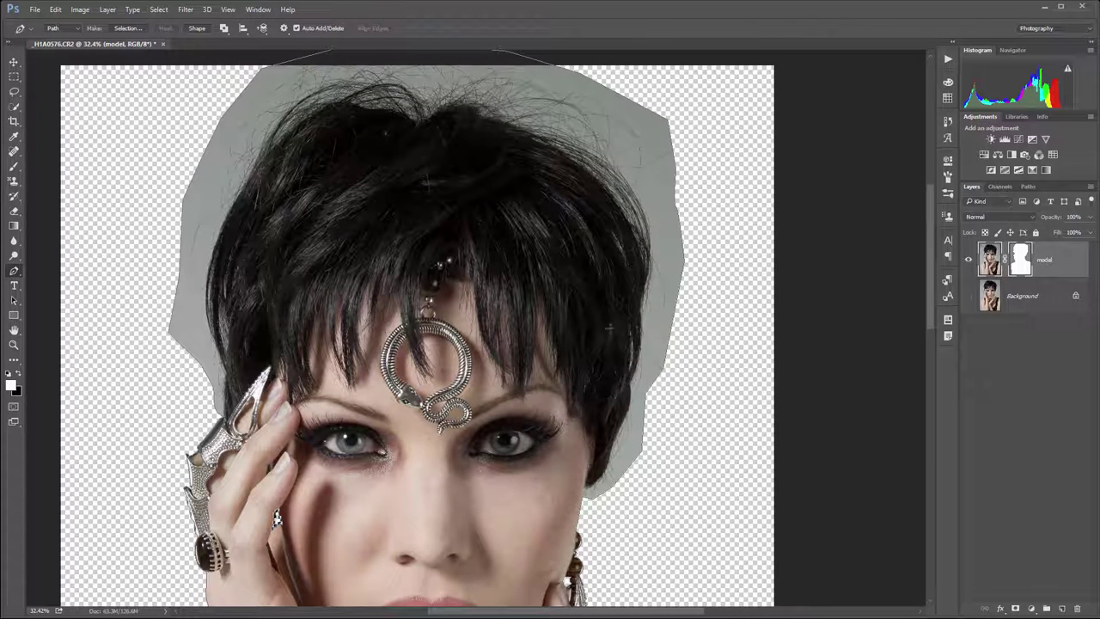
{"action": "scroll", "coordinate": [569, 286], "scroll_direction": "up", "scroll_amount": 1}
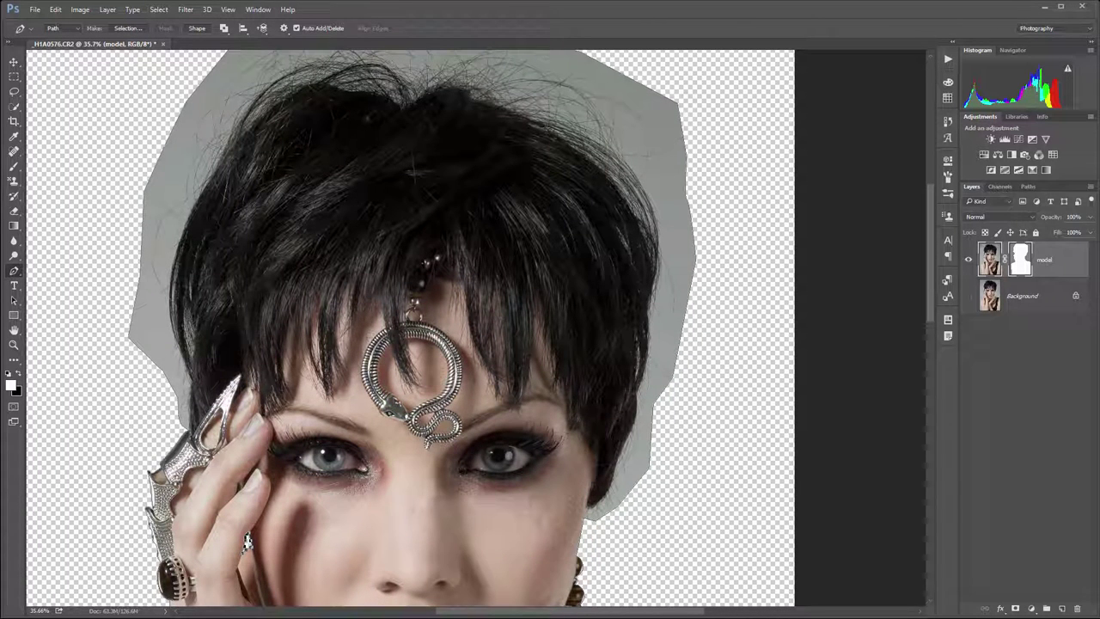
{"action": "scroll", "coordinate": [615, 266], "scroll_direction": "down", "scroll_amount": 10}
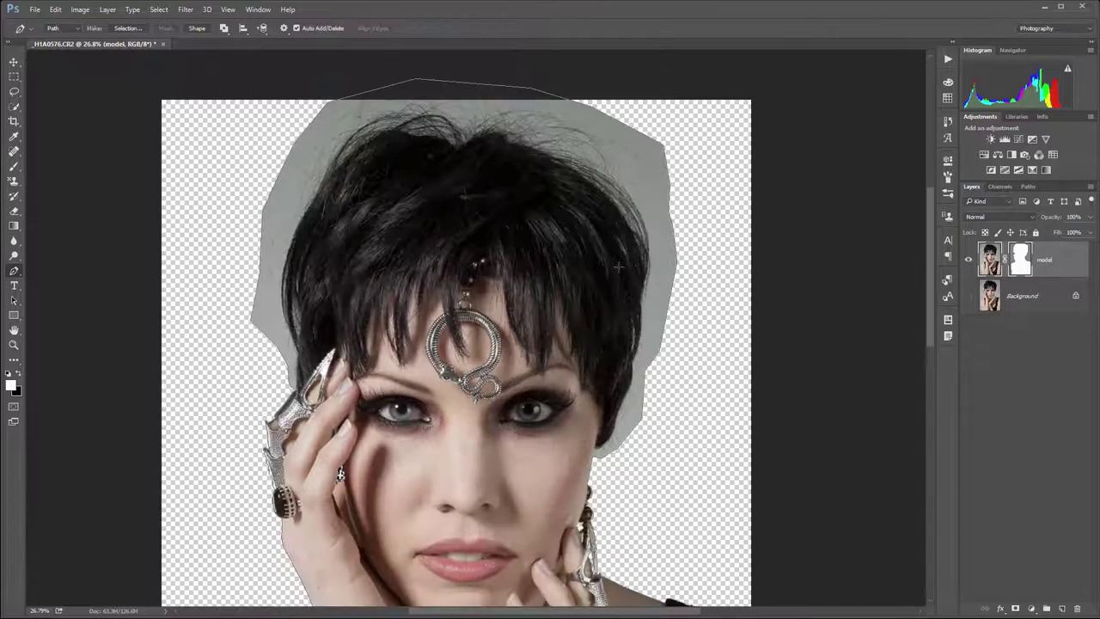
{"action": "scroll", "coordinate": [476, 295], "scroll_direction": "up", "scroll_amount": 8}
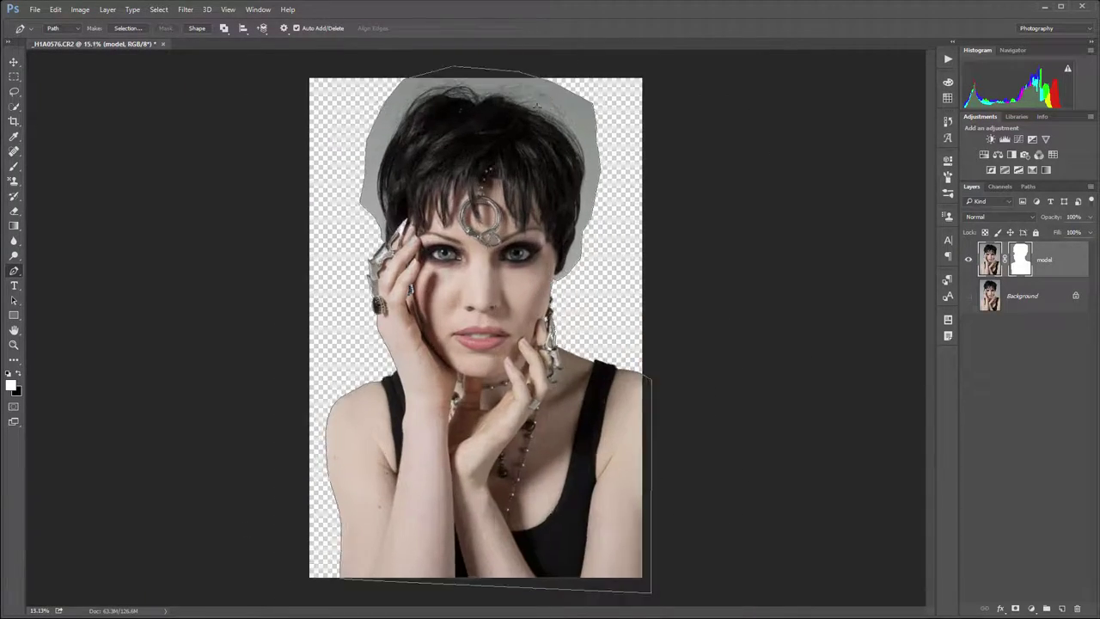
{"action": "scroll", "coordinate": [477, 295], "scroll_direction": "up", "scroll_amount": 1}
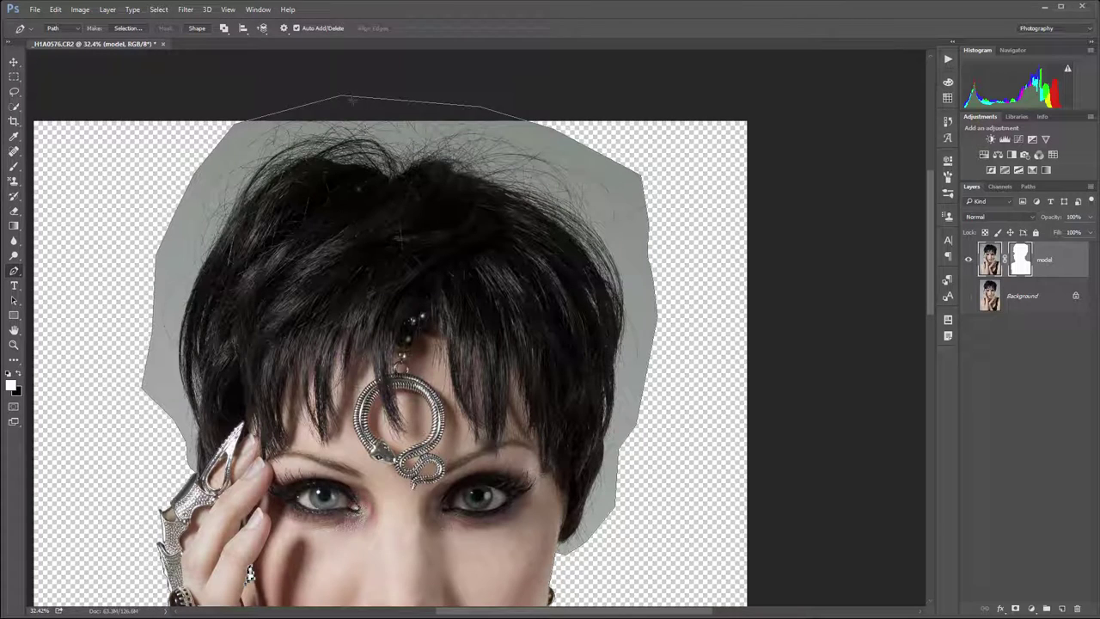
{"action": "left_click", "coordinate": [159, 10]}
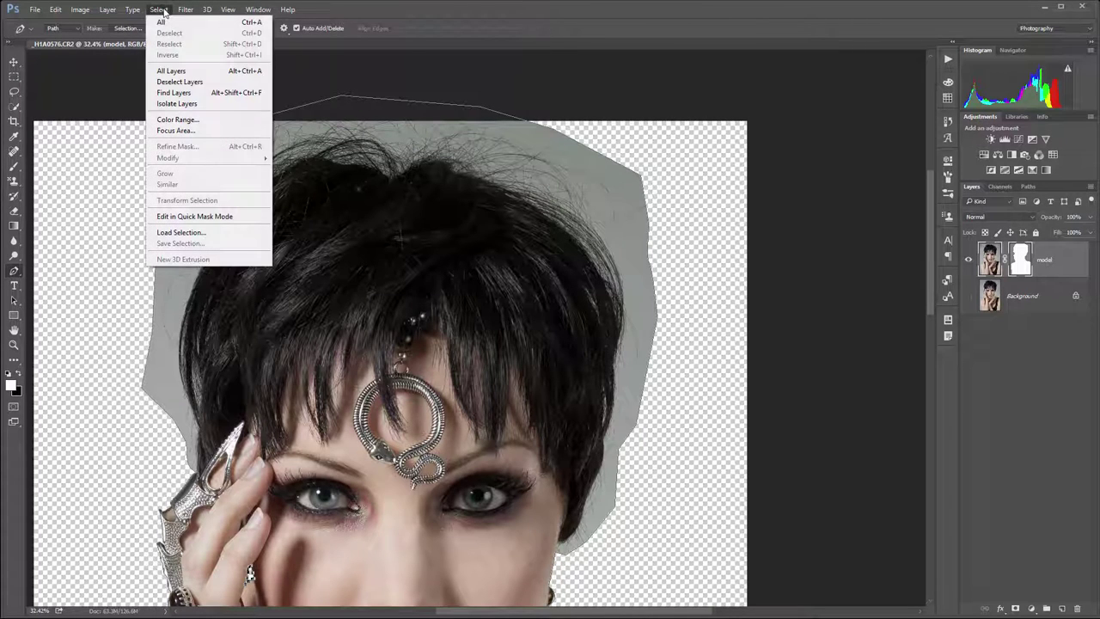
{"action": "left_click", "coordinate": [182, 119]}
{"action": "left_click", "coordinate": [638, 197]}
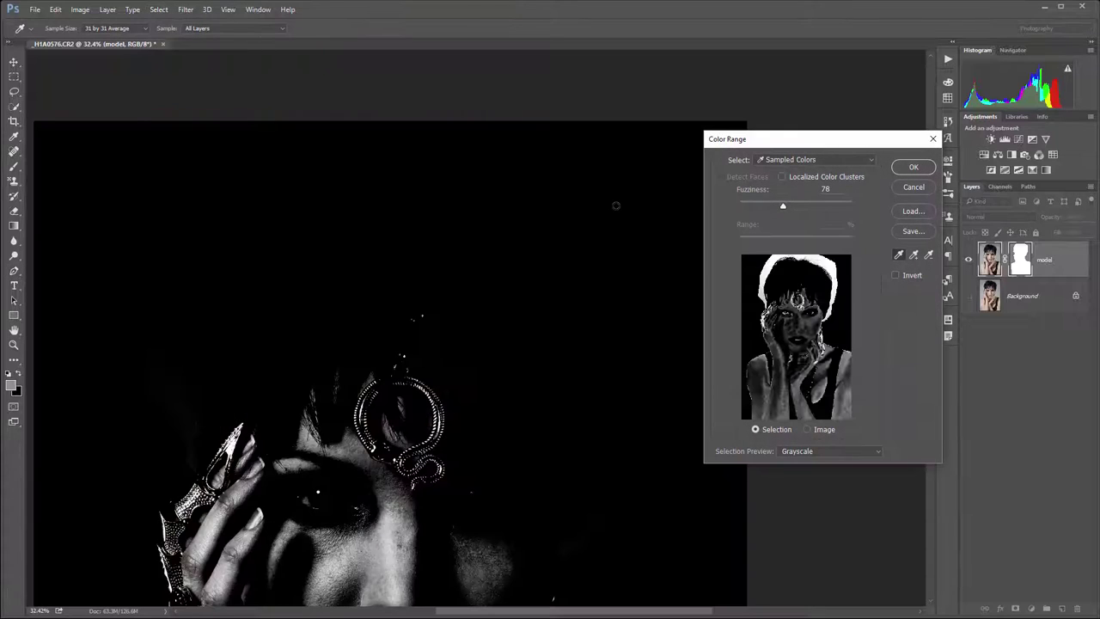
{"action": "left_click", "coordinate": [618, 183]}
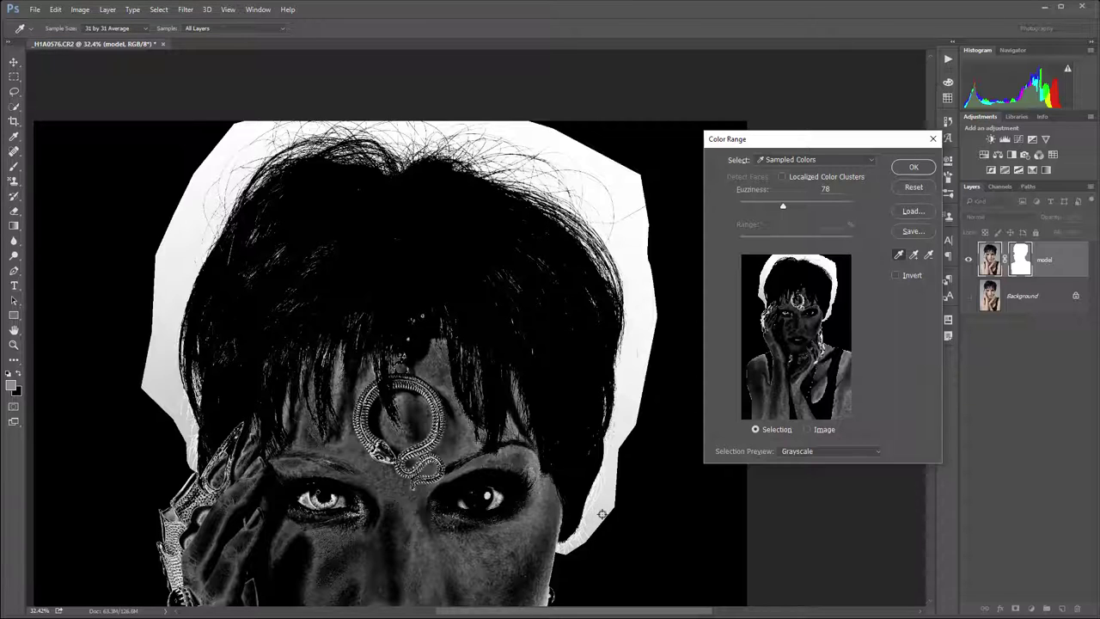
{"action": "left_click", "coordinate": [607, 501]}
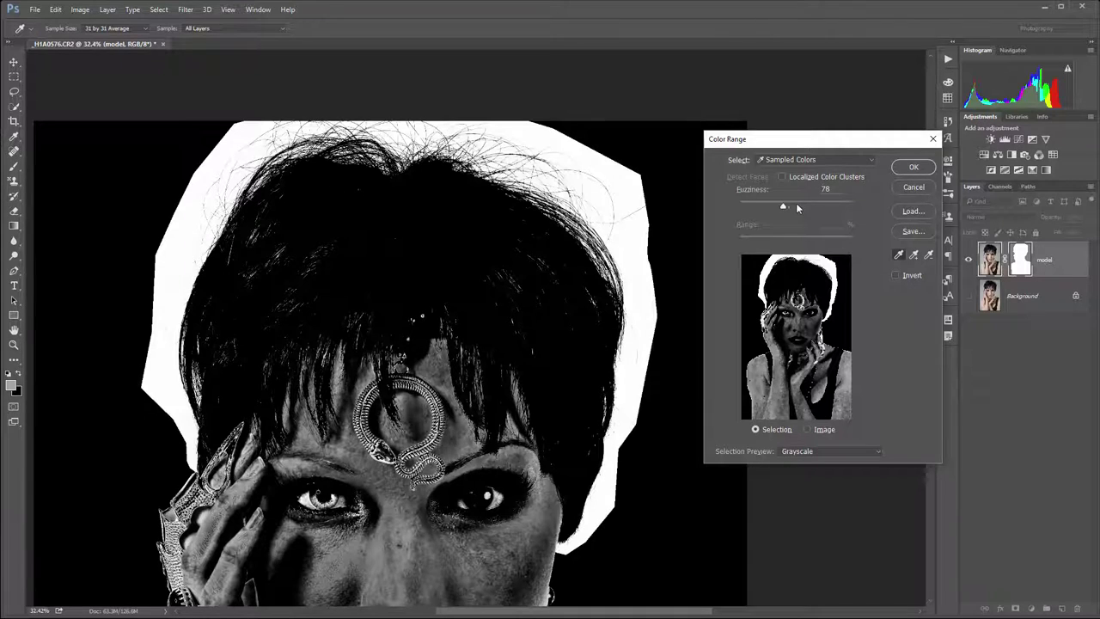
Set the Color Range fuzziness to 42 and create the selection
{"action": "left_click_drag", "start_coordinate": [781, 207], "coordinate": [754, 208]}
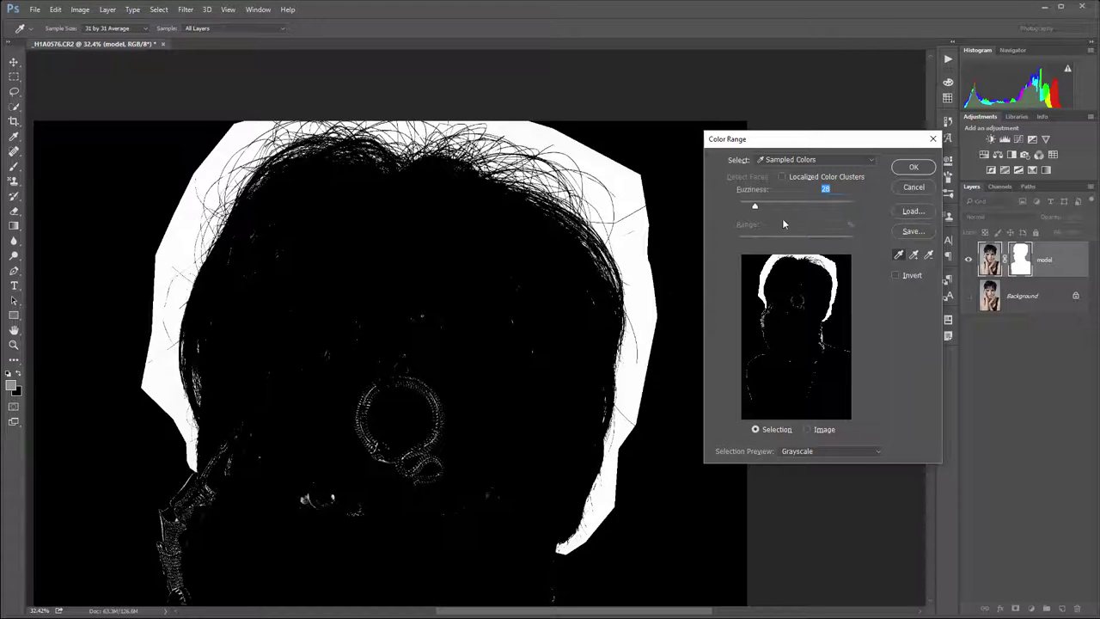
{"action": "mouse_move", "coordinate": [764, 204]}
{"action": "left_mouse_down"}
{"action": "mouse_move", "coordinate": [753, 203]}
{"action": "mouse_move", "coordinate": [763, 204]}
{"action": "left_mouse_up"}
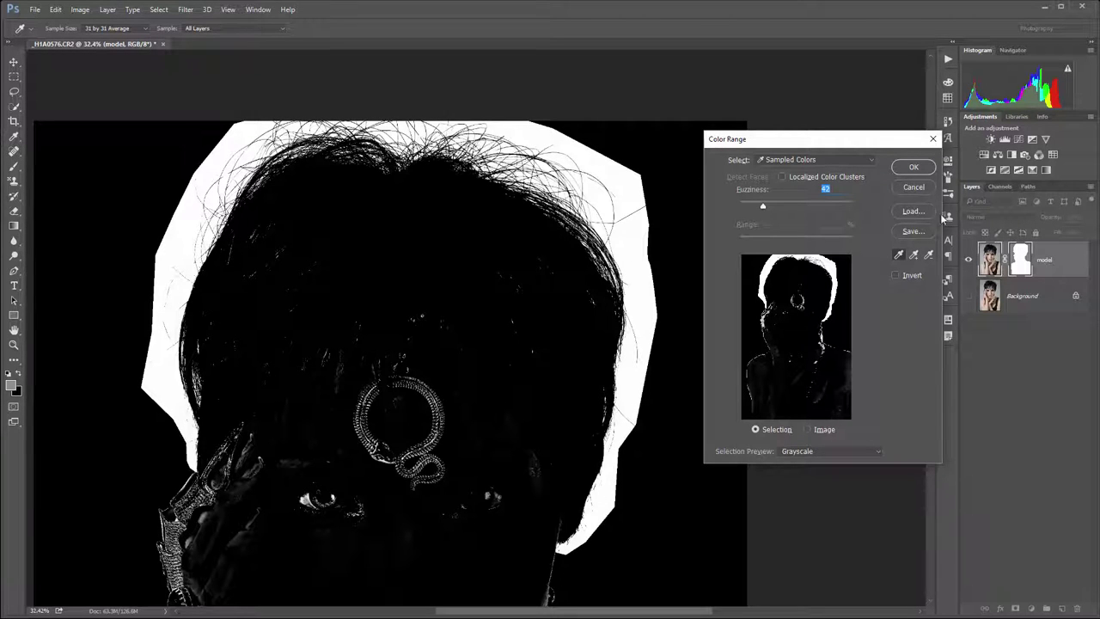
{"action": "left_click", "coordinate": [910, 167]}
Add a layer mask to the model layer from the backdrop selection and invert that mask
{"action": "key", "text": "p"}
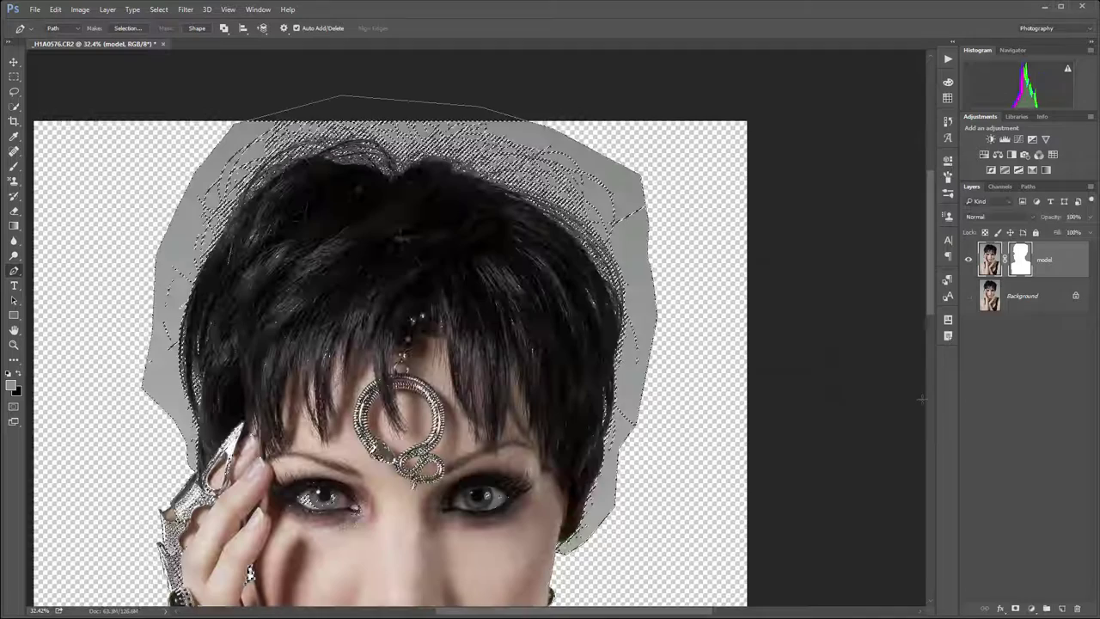
{"action": "left_click", "coordinate": [1001, 610]}
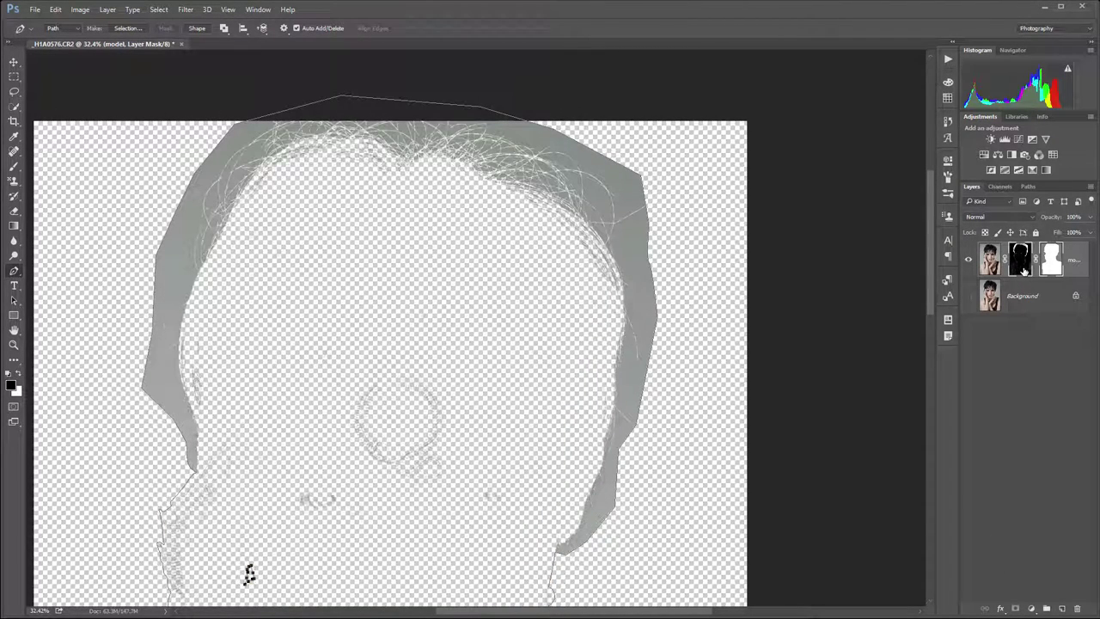
{"action": "key", "text": "ctrl+i"}
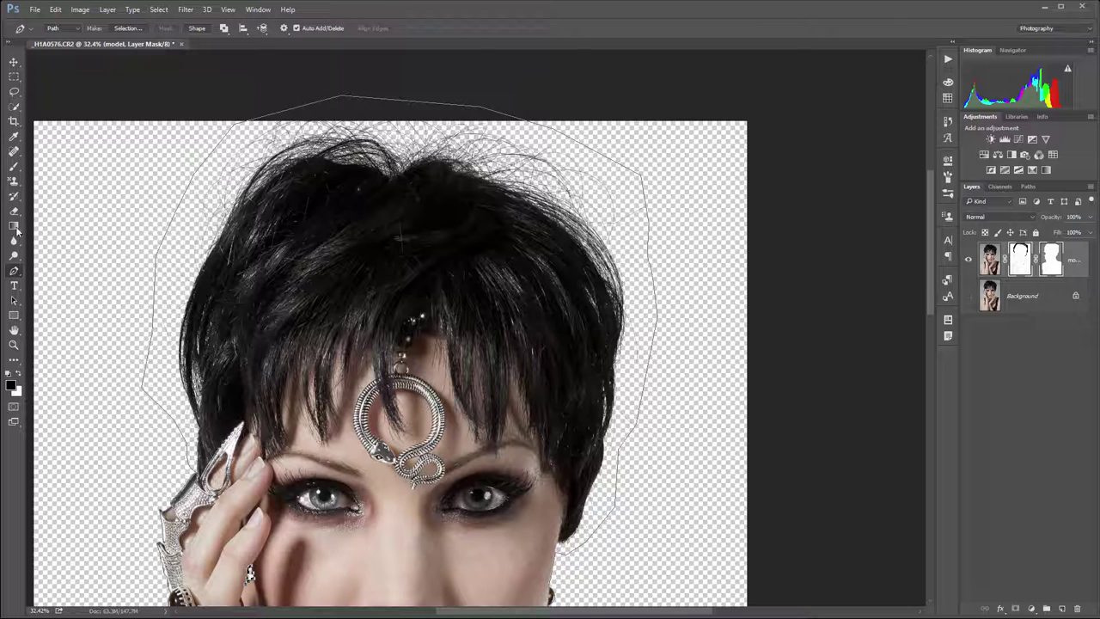
Set up a hard round 105 px brush at 100% opacity with white as foreground, and display the layer mask alone
{"action": "left_click", "coordinate": [14, 166]}
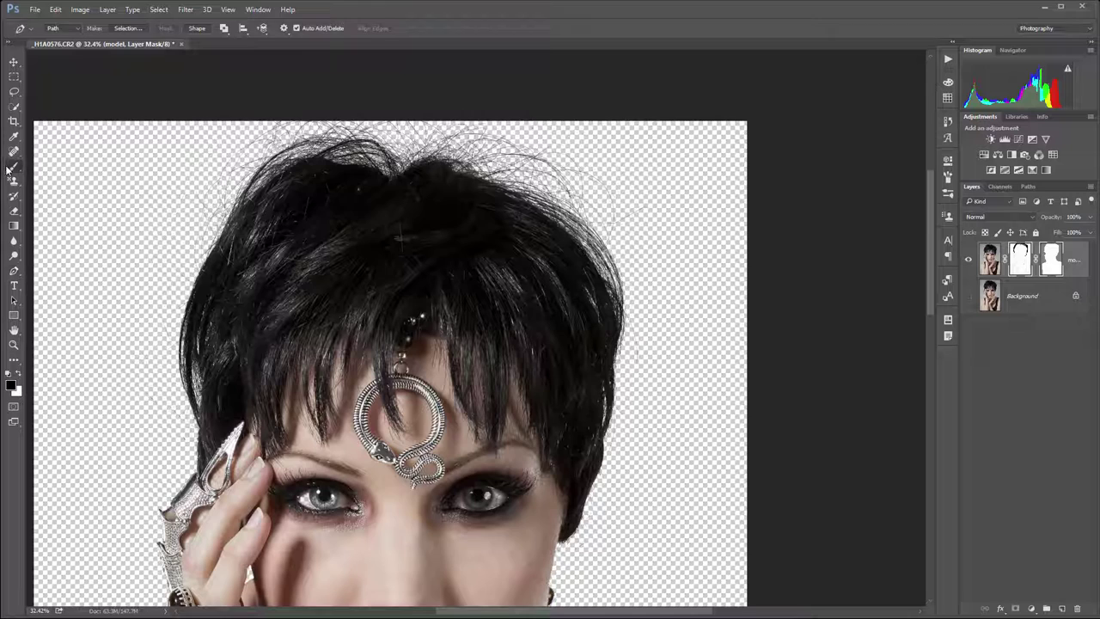
{"action": "right_click", "coordinate": [358, 288]}
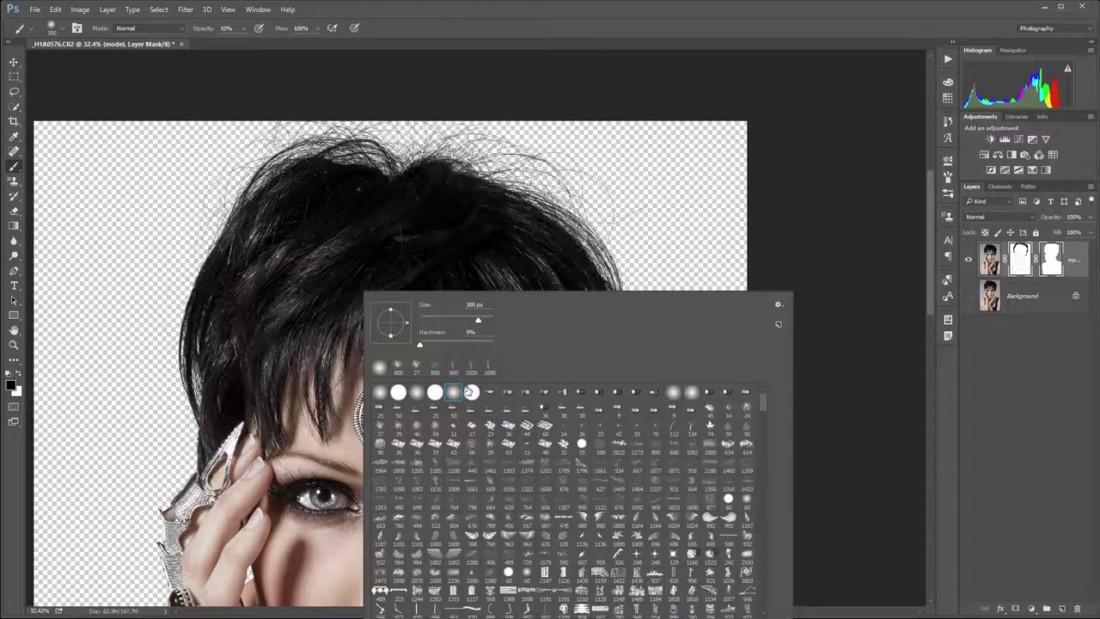
{"action": "left_click", "coordinate": [471, 392]}
{"action": "left_click", "coordinate": [458, 321]}
{"action": "left_click", "coordinate": [351, 283]}
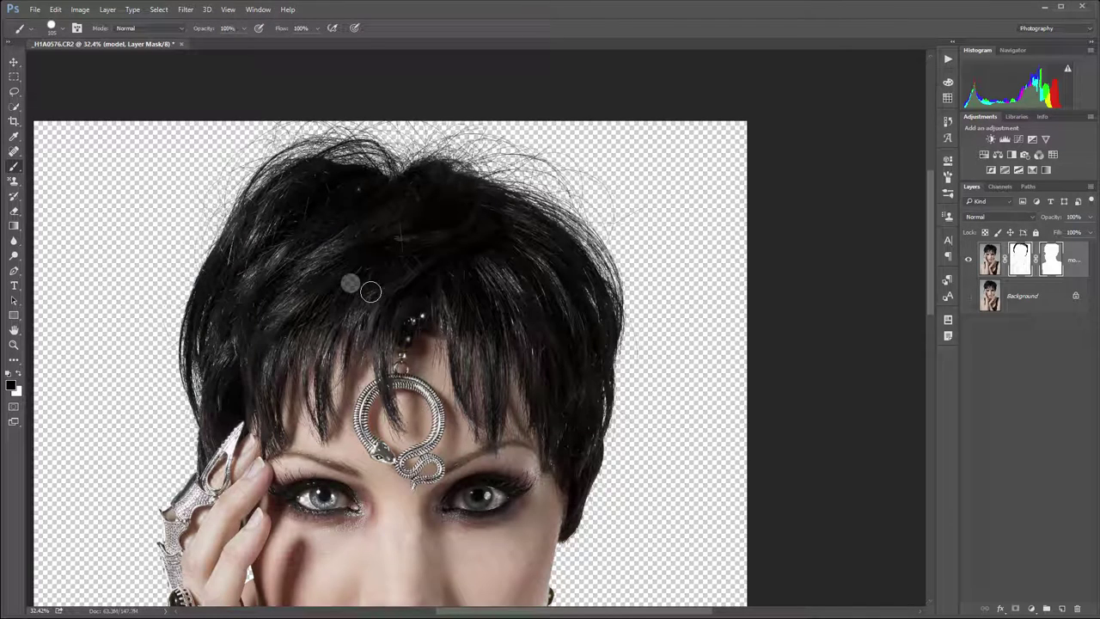
{"action": "key", "text": "x"}
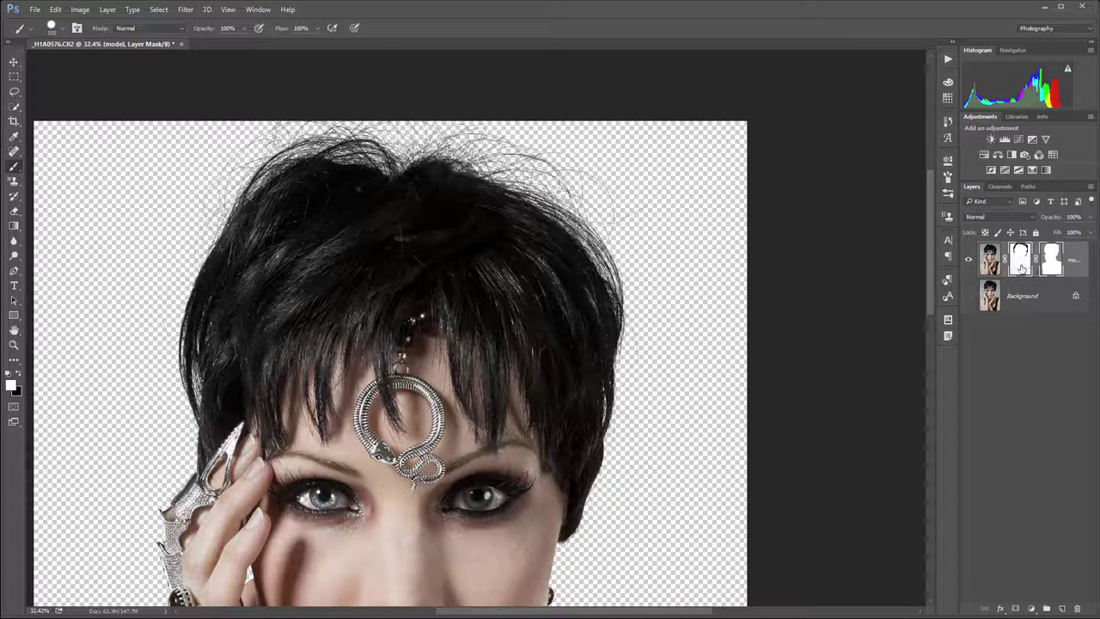
{"action": "left_click", "coordinate": [1022, 267], "text": "alt"}
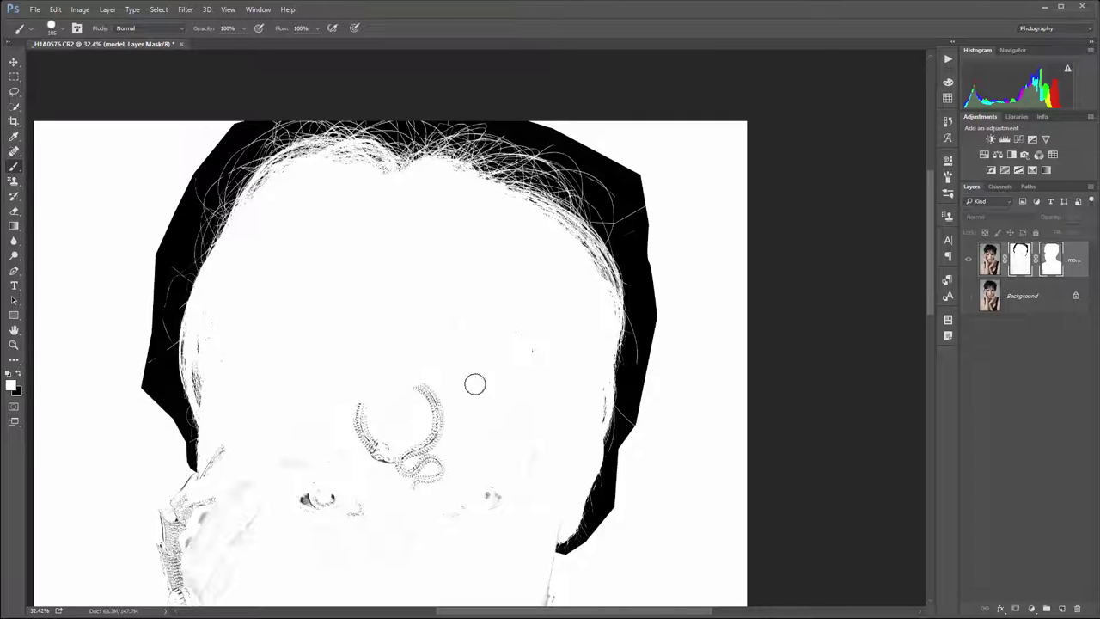
Paint white on the mask over the gray traces of the headpiece, eyes, raised hand and finger jewelry
{"action": "mouse_move", "coordinate": [474, 383]}
{"action": "left_mouse_down"}
{"action": "mouse_move", "coordinate": [432, 374]}
{"action": "mouse_move", "coordinate": [352, 413]}
{"action": "left_mouse_up"}
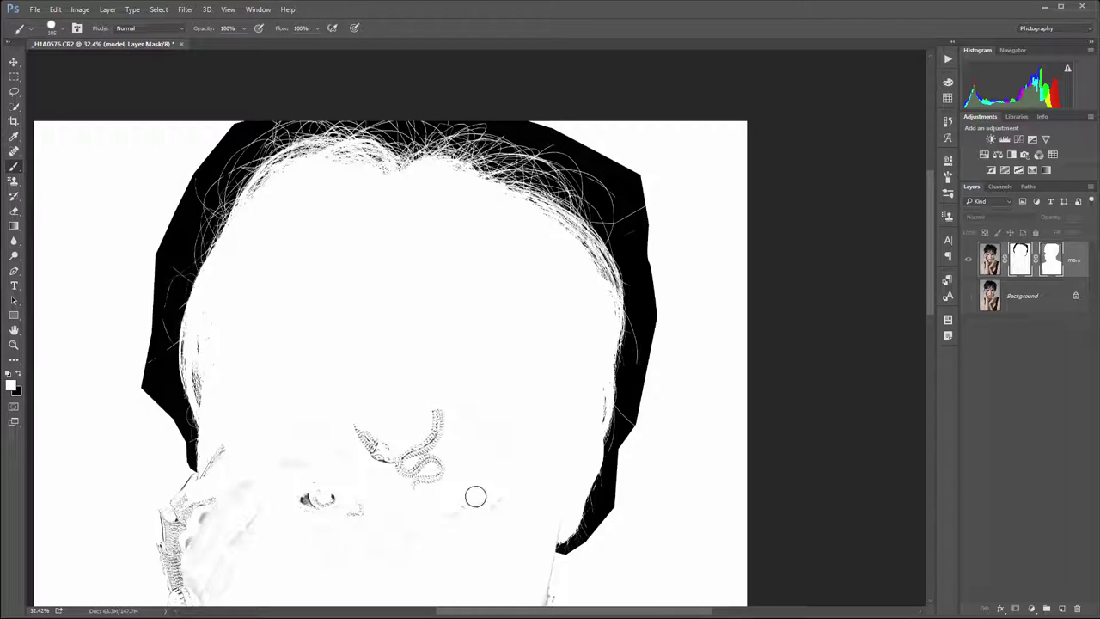
{"action": "left_click_drag", "start_coordinate": [449, 482], "coordinate": [369, 435]}
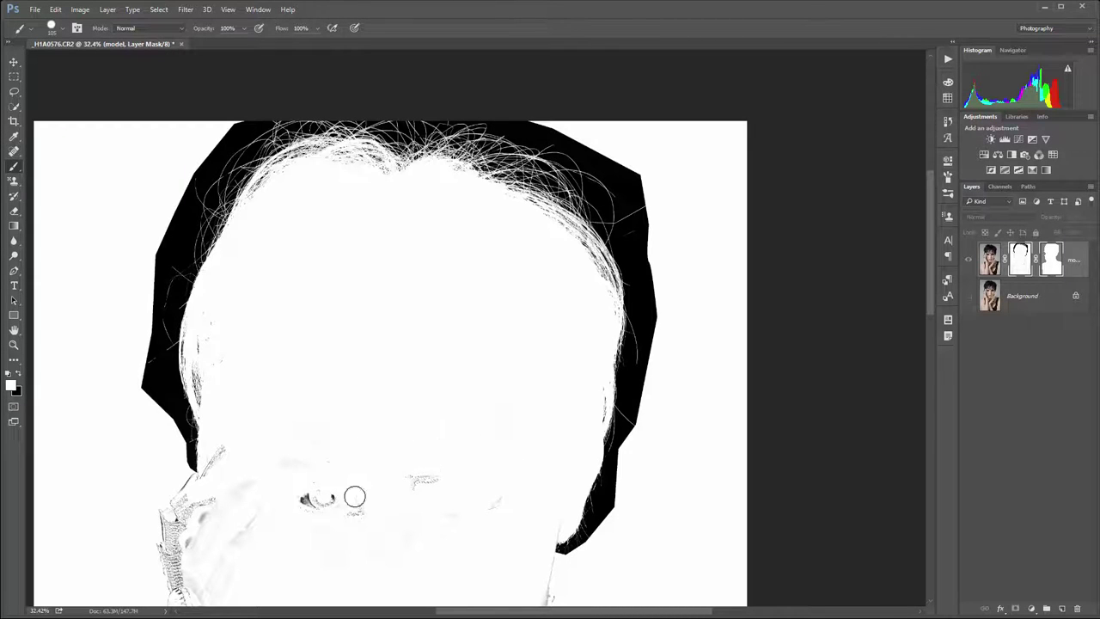
{"action": "mouse_move", "coordinate": [327, 476]}
{"action": "left_mouse_down"}
{"action": "mouse_move", "coordinate": [358, 502]}
{"action": "mouse_move", "coordinate": [334, 526]}
{"action": "left_mouse_up"}
{"action": "left_click_drag", "start_coordinate": [449, 477], "coordinate": [525, 229]}
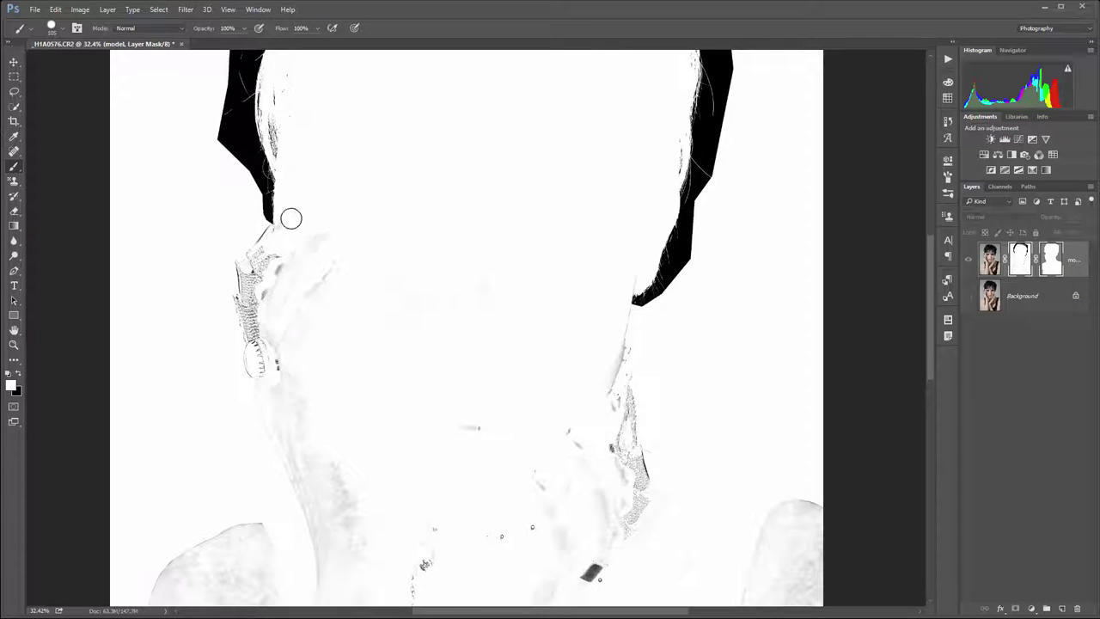
{"action": "mouse_move", "coordinate": [265, 236]}
{"action": "left_mouse_down"}
{"action": "mouse_move", "coordinate": [244, 263]}
{"action": "mouse_move", "coordinate": [323, 267]}
{"action": "mouse_move", "coordinate": [361, 229]}
{"action": "mouse_move", "coordinate": [265, 246]}
{"action": "mouse_move", "coordinate": [189, 293]}
{"action": "mouse_move", "coordinate": [229, 310]}
{"action": "mouse_move", "coordinate": [323, 287]}
{"action": "mouse_move", "coordinate": [337, 324]}
{"action": "mouse_move", "coordinate": [297, 309]}
{"action": "mouse_move", "coordinate": [245, 352]}
{"action": "mouse_move", "coordinate": [465, 403]}
{"action": "left_mouse_up"}
Enlarge the brush to 250 px and paint white over the mask traces on the lower face, hands and earring
{"action": "scroll", "coordinate": [465, 404], "scroll_direction": "down", "scroll_amount": 3}
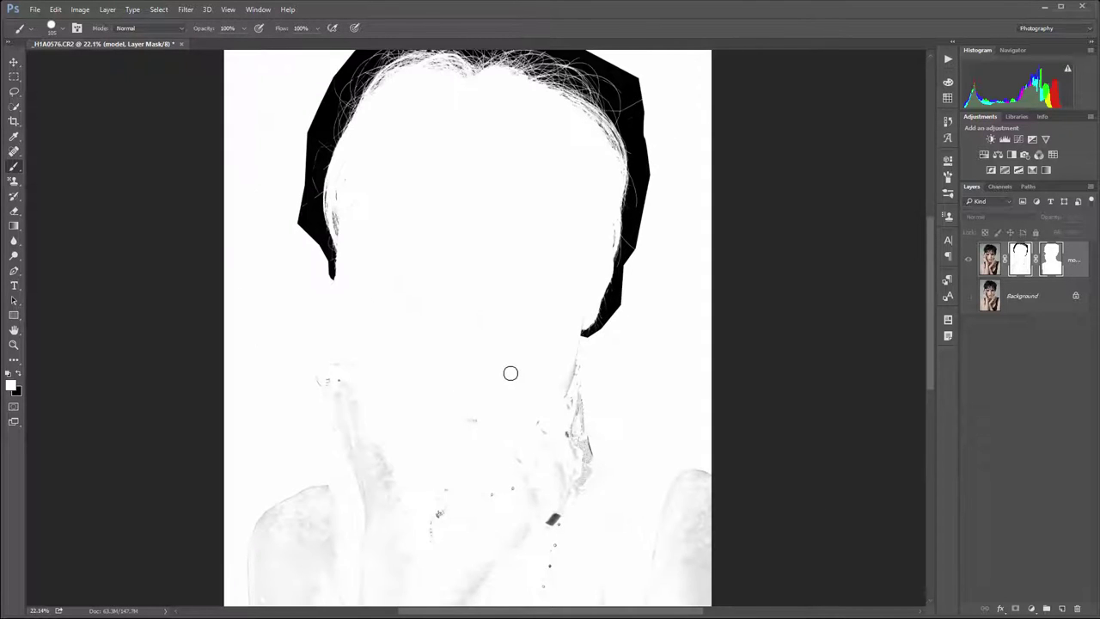
{"action": "key", "text": "bracketright"}
{"action": "key", "text": "bracketright"}
{"action": "key", "text": "bracketright"}
{"action": "mouse_move", "coordinate": [484, 298]}
{"action": "left_mouse_down"}
{"action": "mouse_move", "coordinate": [392, 333]}
{"action": "mouse_move", "coordinate": [484, 334]}
{"action": "mouse_move", "coordinate": [482, 348]}
{"action": "mouse_move", "coordinate": [666, 382]}
{"action": "mouse_move", "coordinate": [668, 371]}
{"action": "mouse_move", "coordinate": [474, 413]}
{"action": "mouse_move", "coordinate": [345, 364]}
{"action": "mouse_move", "coordinate": [245, 386]}
{"action": "mouse_move", "coordinate": [370, 428]}
{"action": "mouse_move", "coordinate": [633, 399]}
{"action": "mouse_move", "coordinate": [710, 428]}
{"action": "mouse_move", "coordinate": [556, 434]}
{"action": "mouse_move", "coordinate": [481, 423]}
{"action": "left_mouse_up"}
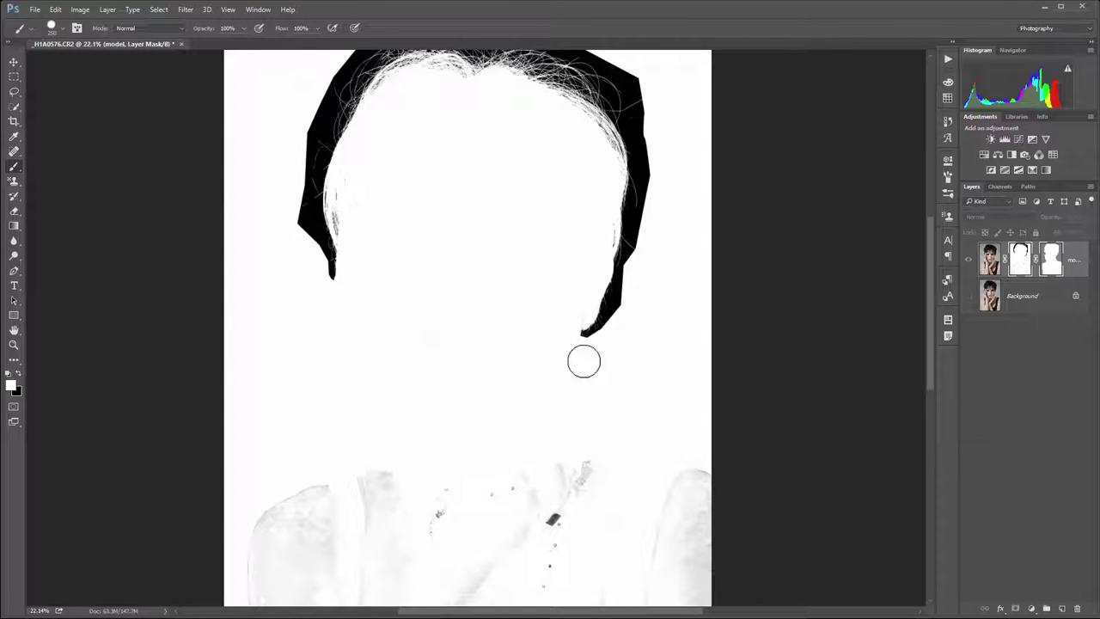
Enlarge the brush to 1000 px and paint white over the remaining mask traces on the neck, arms and shoulders
{"action": "key", "text": "ctrl+minus"}
{"action": "scroll", "coordinate": [614, 448], "scroll_direction": "down", "scroll_amount": 1}
{"action": "mouse_move", "coordinate": [624, 435]}
{"action": "left_mouse_down"}
{"action": "mouse_move", "coordinate": [463, 351]}
{"action": "mouse_move", "coordinate": [532, 379]}
{"action": "mouse_move", "coordinate": [644, 384]}
{"action": "mouse_move", "coordinate": [276, 426]}
{"action": "mouse_move", "coordinate": [300, 437]}
{"action": "mouse_move", "coordinate": [274, 471]}
{"action": "mouse_move", "coordinate": [433, 498]}
{"action": "mouse_move", "coordinate": [415, 535]}
{"action": "mouse_move", "coordinate": [645, 530]}
{"action": "left_mouse_up"}
{"action": "key", "text": "bracketright"}
{"action": "key", "text": "bracketright"}
{"action": "key", "text": "bracketright"}
{"action": "key", "text": "bracketright"}
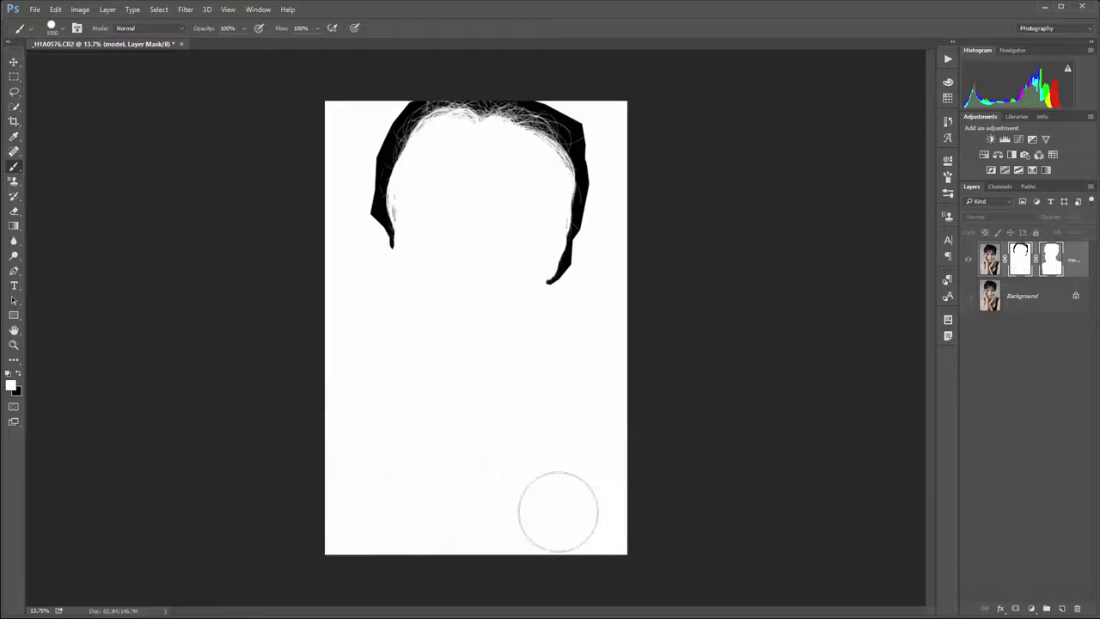
{"action": "scroll", "coordinate": [479, 238], "scroll_direction": "up", "scroll_amount": 8}
{"action": "scroll", "coordinate": [493, 237], "scroll_direction": "down", "scroll_amount": 1}
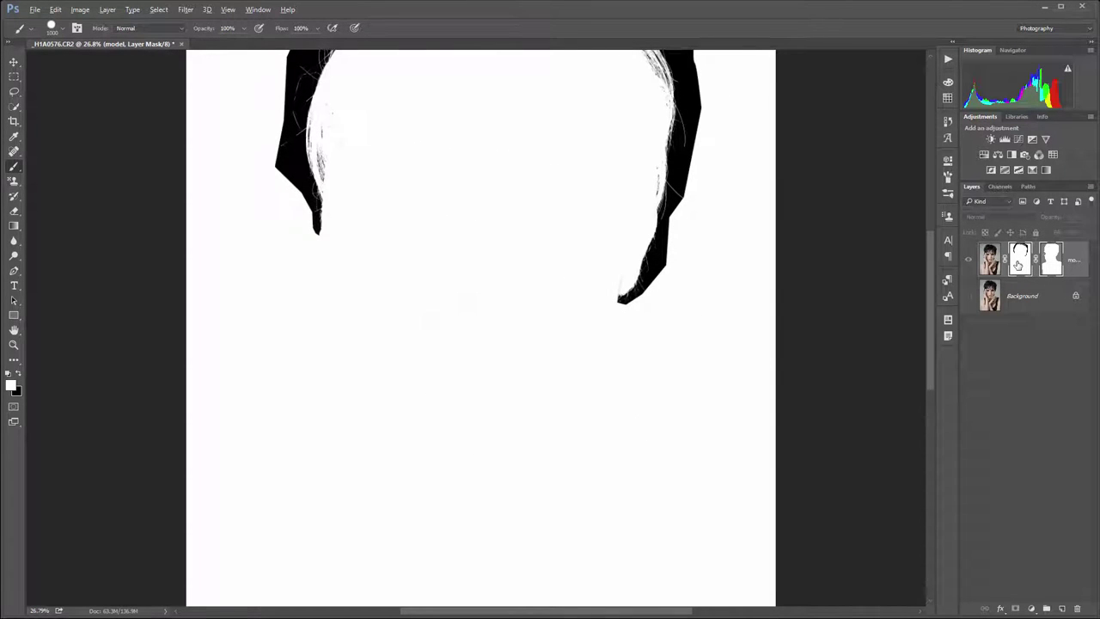
Return from the mask view to the image and examine the cutout around the fine hair strands, hands and shoulders
{"action": "left_click", "coordinate": [1019, 264], "text": "alt"}
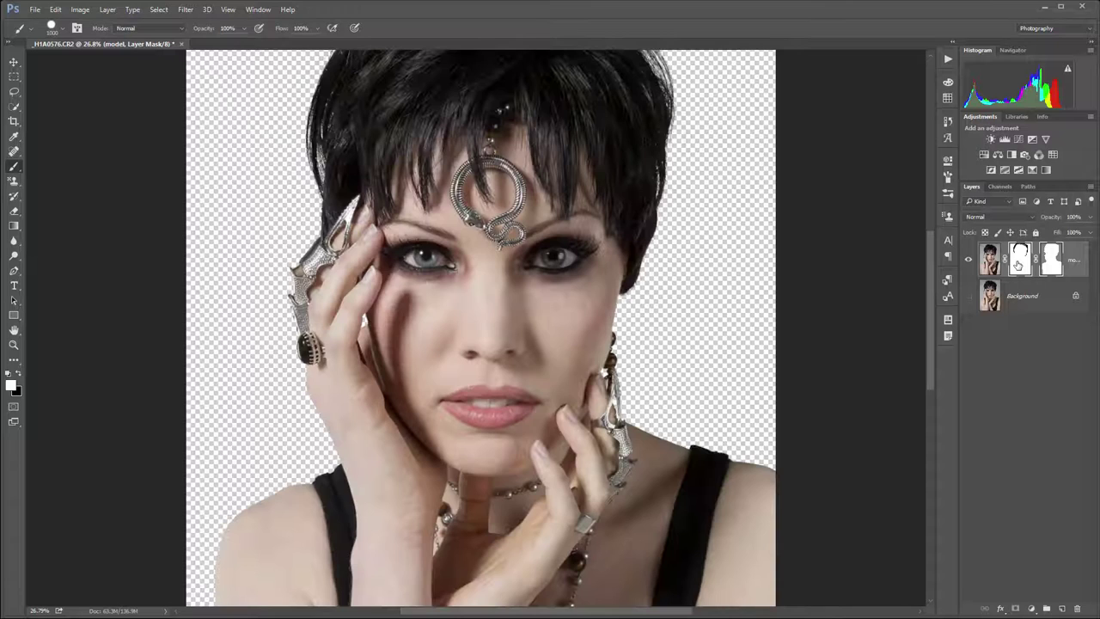
{"action": "left_click", "coordinate": [14, 62]}
{"action": "scroll", "coordinate": [563, 142], "scroll_direction": "up", "scroll_amount": 3}
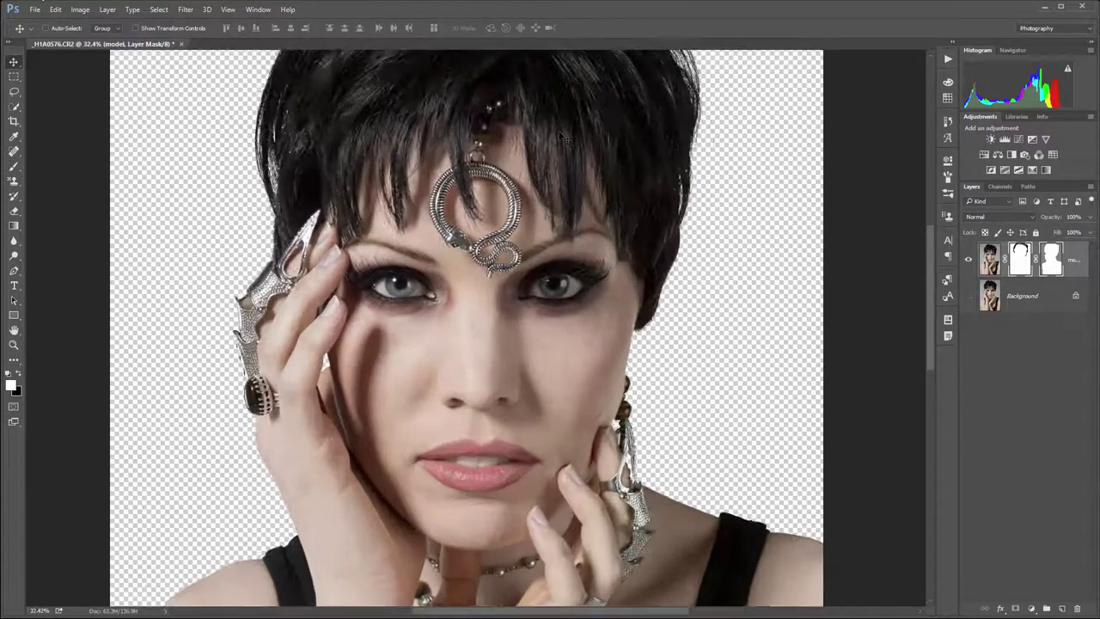
{"action": "left_click_drag", "start_coordinate": [670, 129], "coordinate": [688, 311]}
{"action": "scroll", "coordinate": [589, 118], "scroll_direction": "up", "scroll_amount": 5}
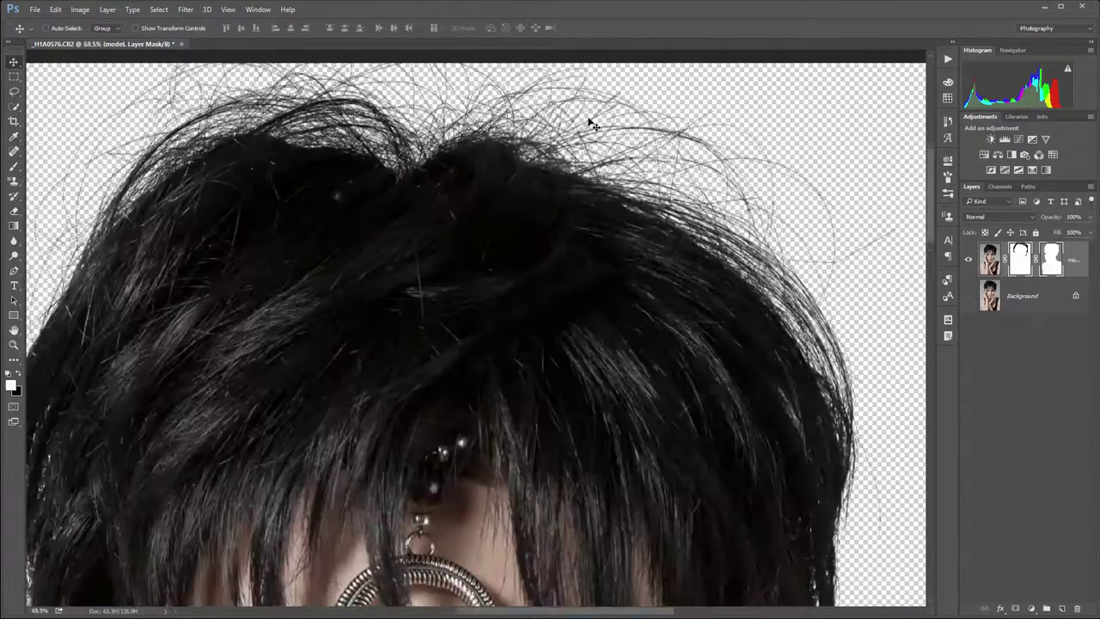
{"action": "scroll", "coordinate": [602, 167], "scroll_direction": "down", "scroll_amount": 5}
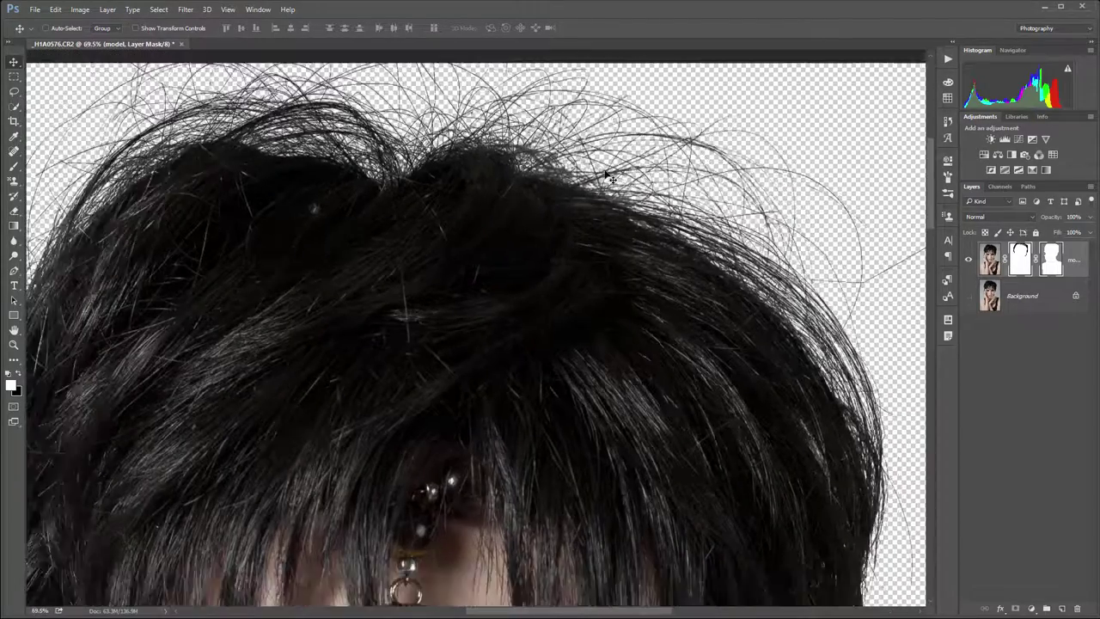
{"action": "scroll", "coordinate": [601, 258], "scroll_direction": "down", "scroll_amount": 4}
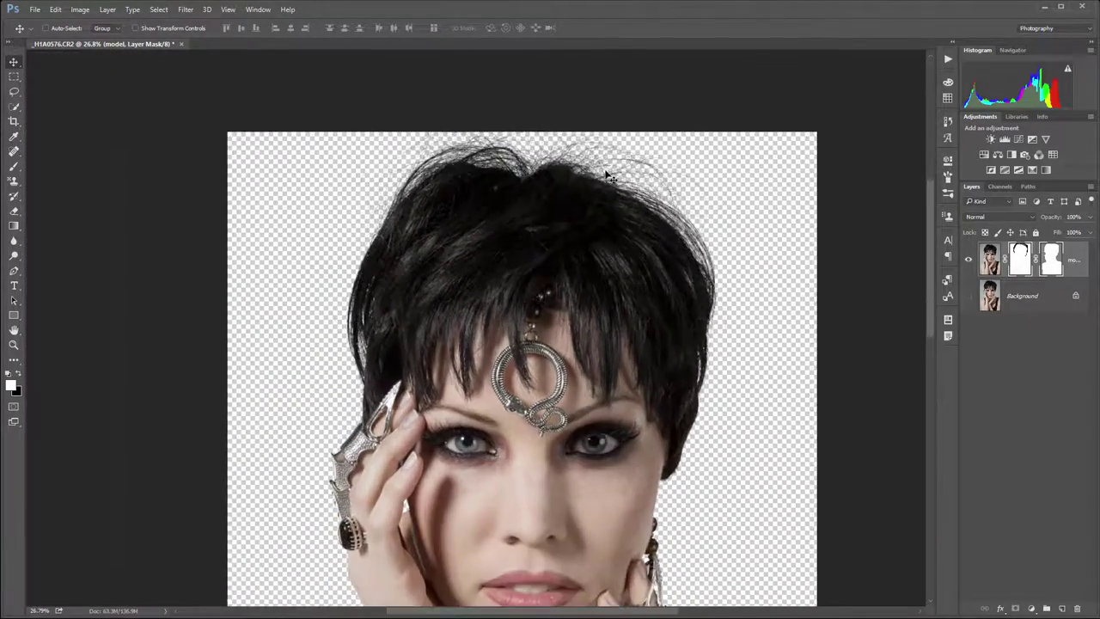
{"action": "scroll", "coordinate": [590, 408], "scroll_direction": "up", "scroll_amount": 4}
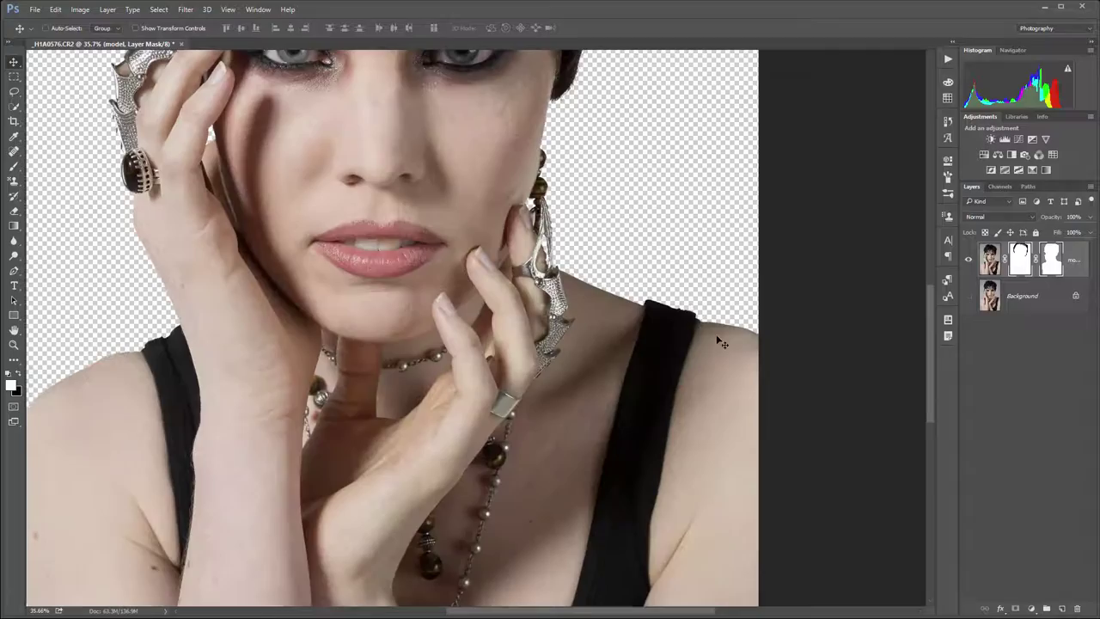
{"action": "scroll", "coordinate": [540, 178], "scroll_direction": "down", "scroll_amount": 3}
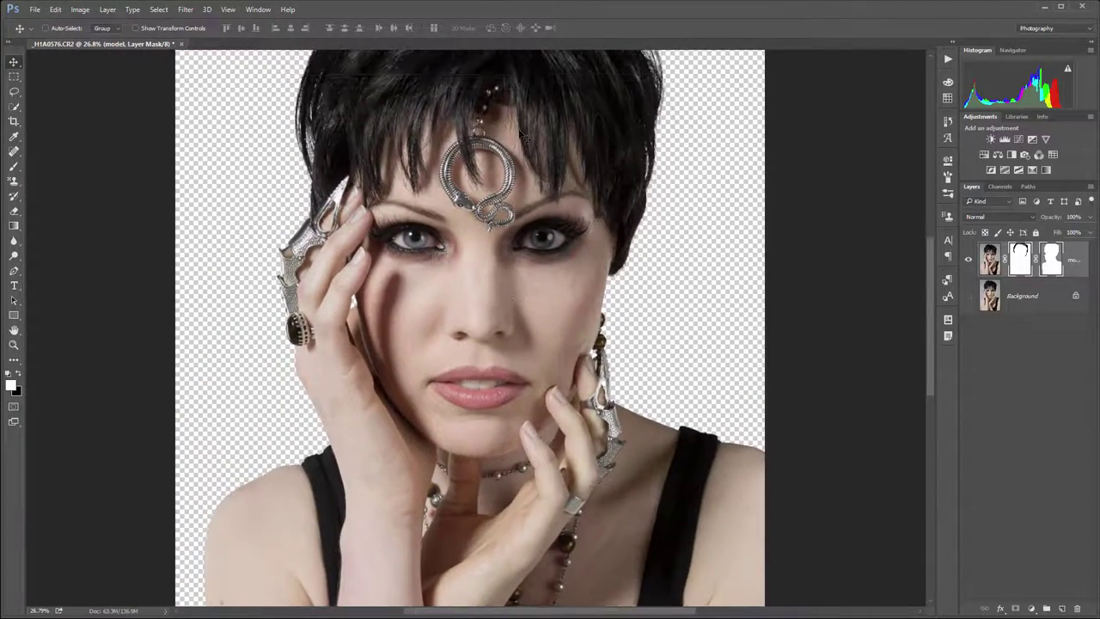
{"action": "scroll", "coordinate": [522, 133], "scroll_direction": "up", "scroll_amount": 4}
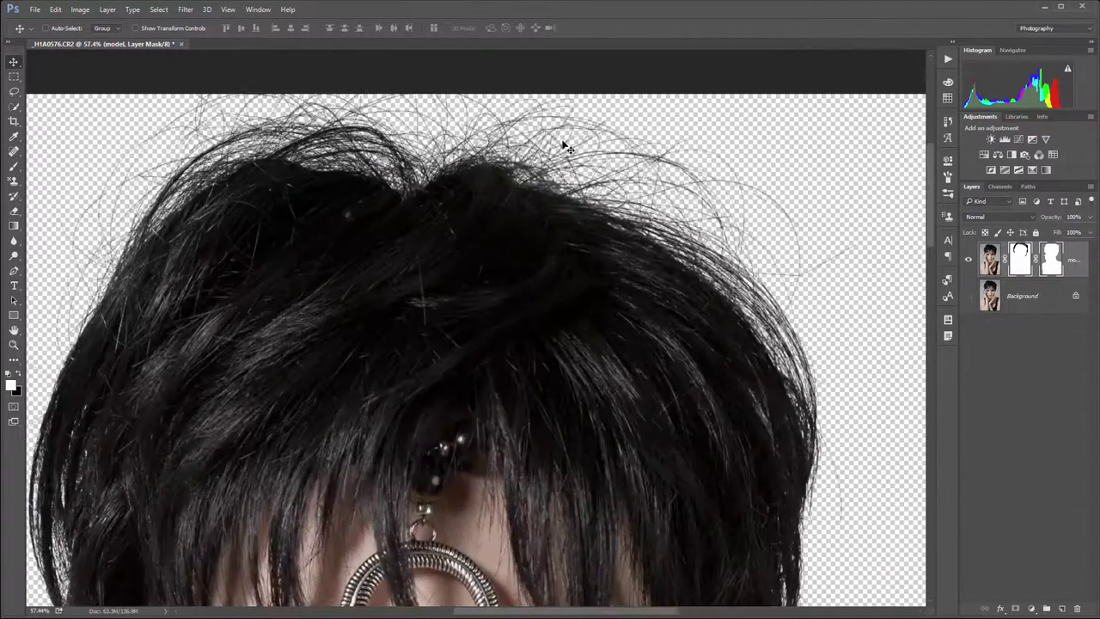
{"action": "scroll", "coordinate": [565, 147], "scroll_direction": "up", "scroll_amount": 2}
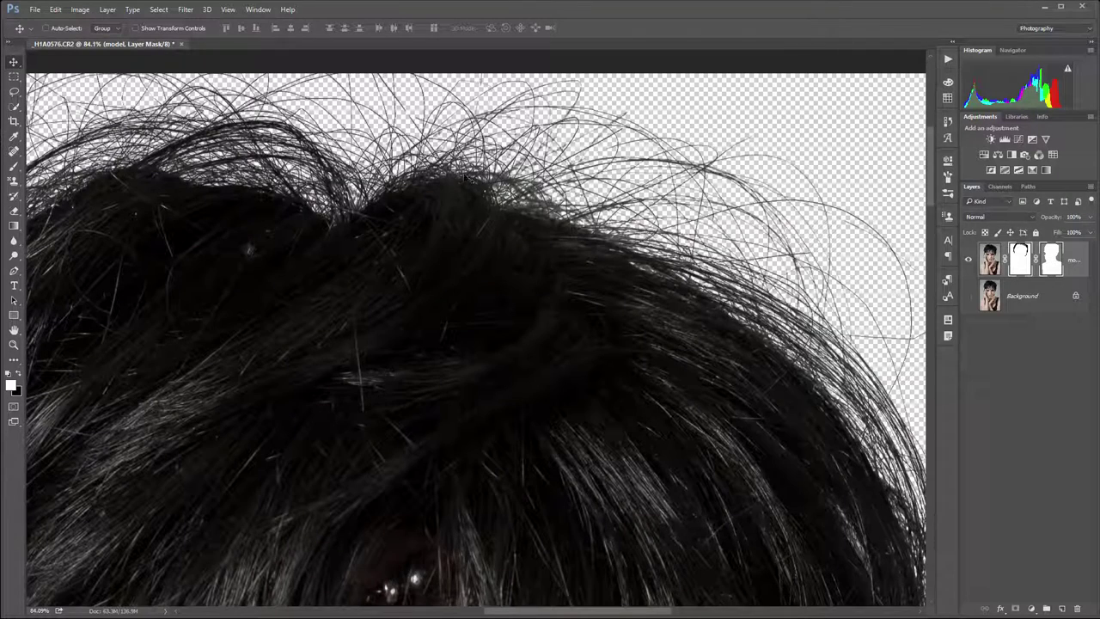
Open Refine Mask for the model's layer mask and brush over the fine hair edges along the crown
{"action": "left_click", "coordinate": [159, 9]}
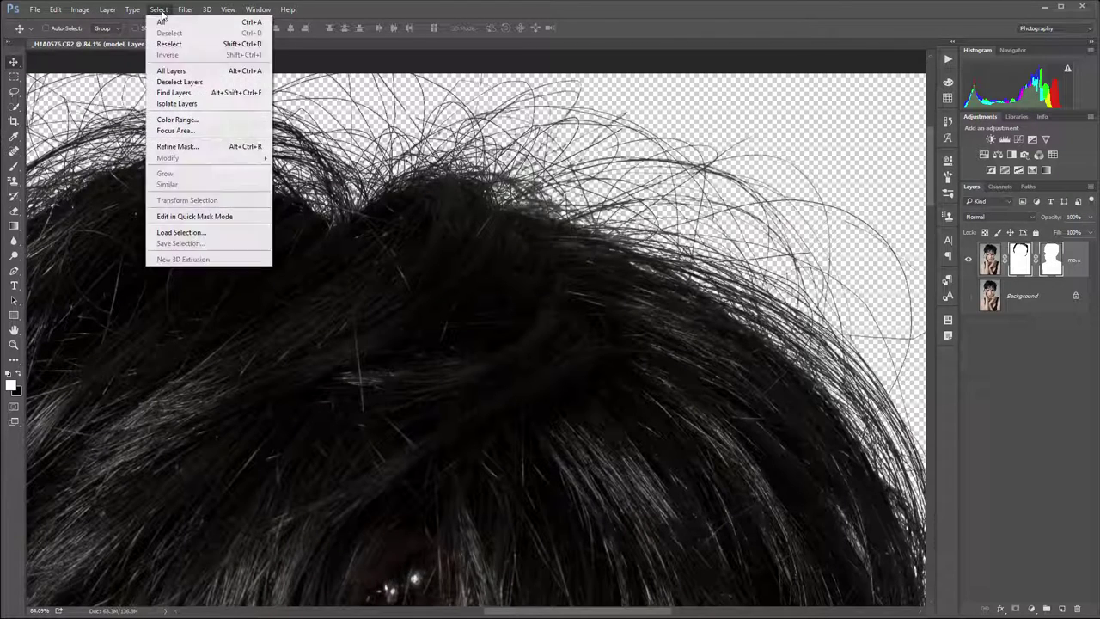
{"action": "left_click", "coordinate": [227, 152]}
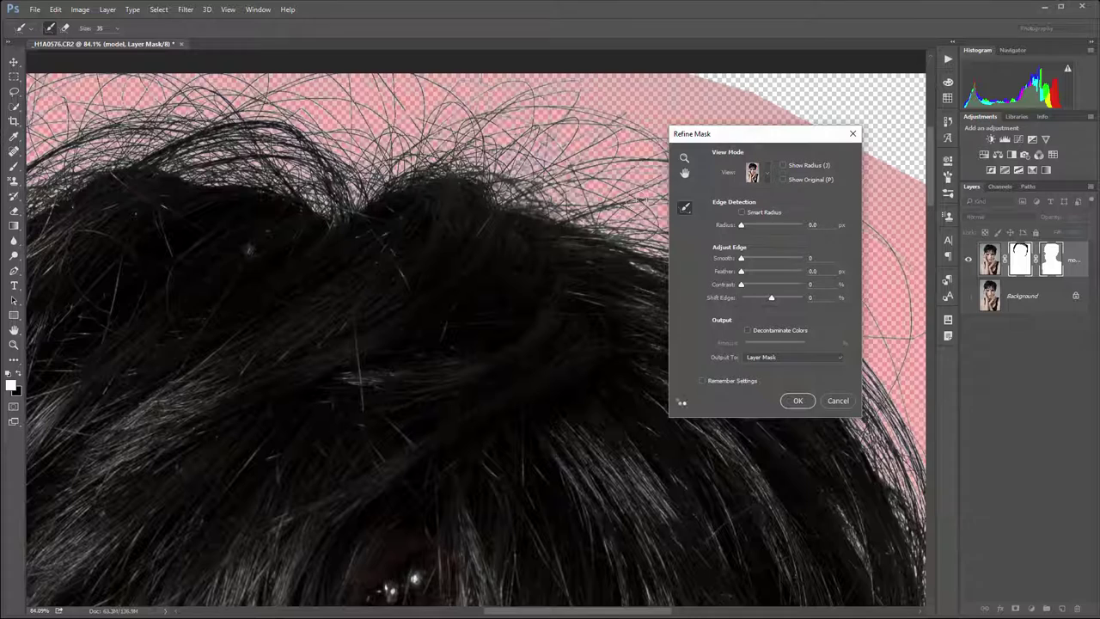
{"action": "left_click_drag", "start_coordinate": [532, 198], "coordinate": [597, 229]}
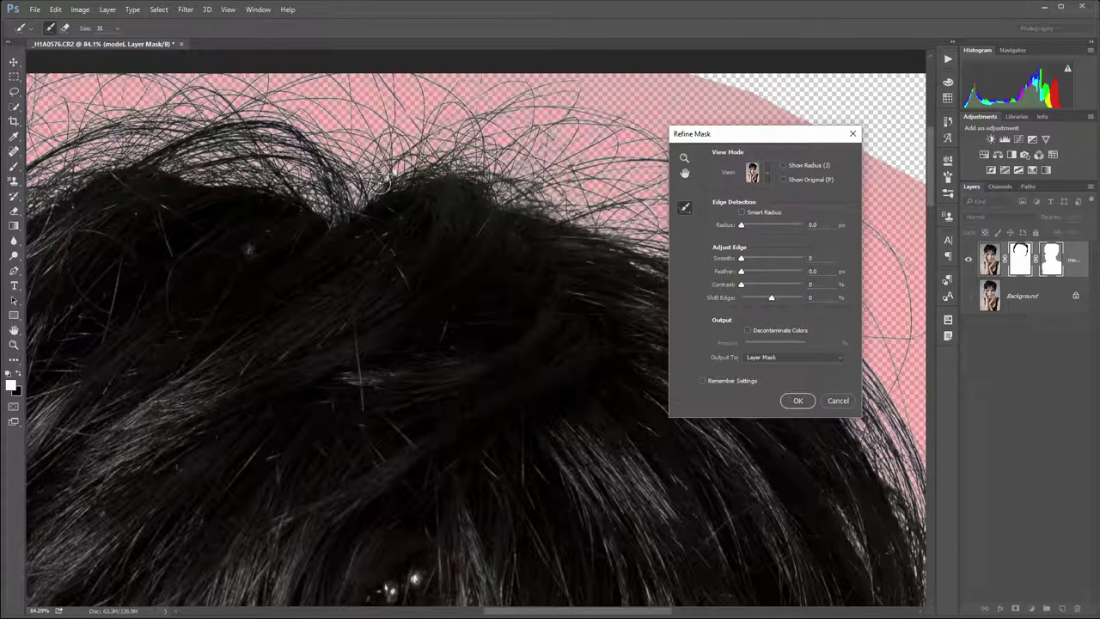
{"action": "left_click_drag", "start_coordinate": [572, 246], "coordinate": [467, 292]}
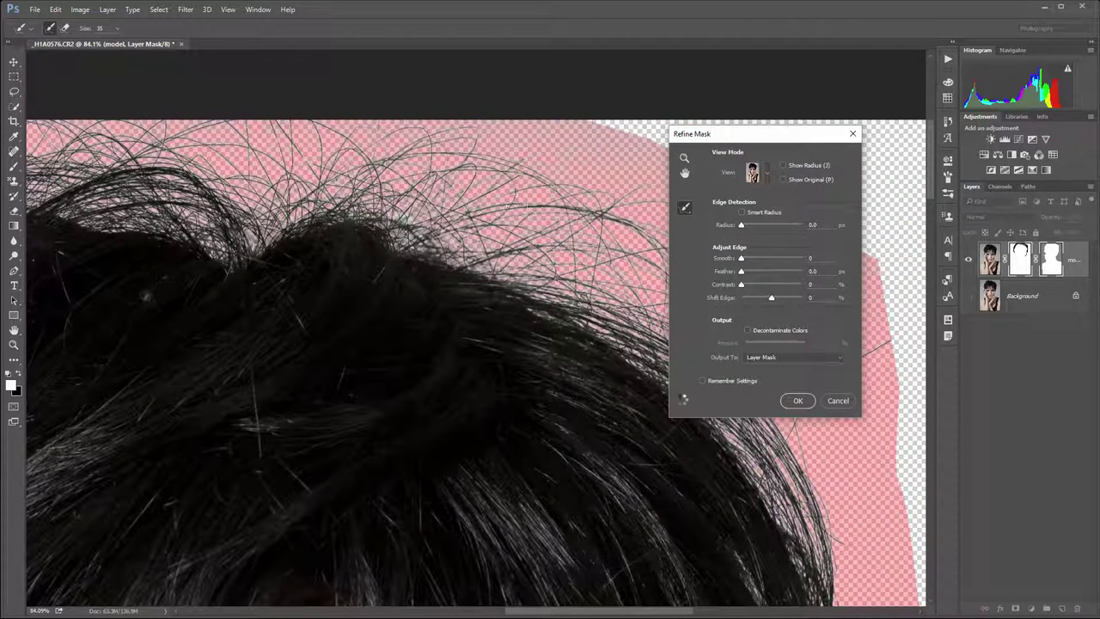
{"action": "left_click_drag", "start_coordinate": [587, 308], "coordinate": [455, 243]}
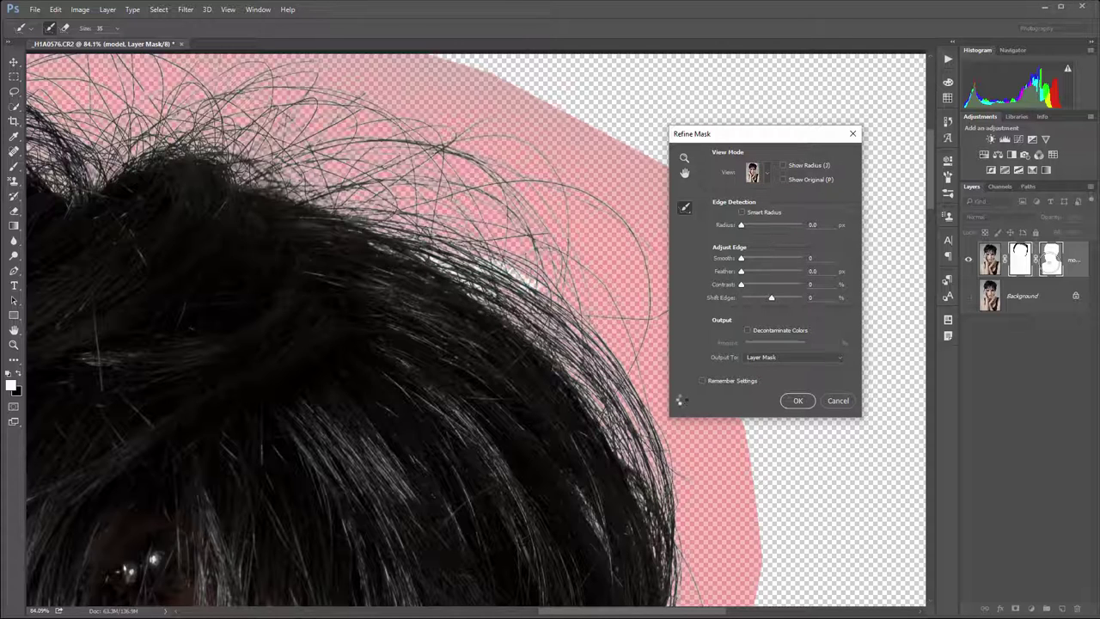
{"action": "mouse_move", "coordinate": [482, 176]}
{"action": "left_mouse_down"}
{"action": "mouse_move", "coordinate": [528, 246]}
{"action": "mouse_move", "coordinate": [525, 232]}
{"action": "left_mouse_up"}
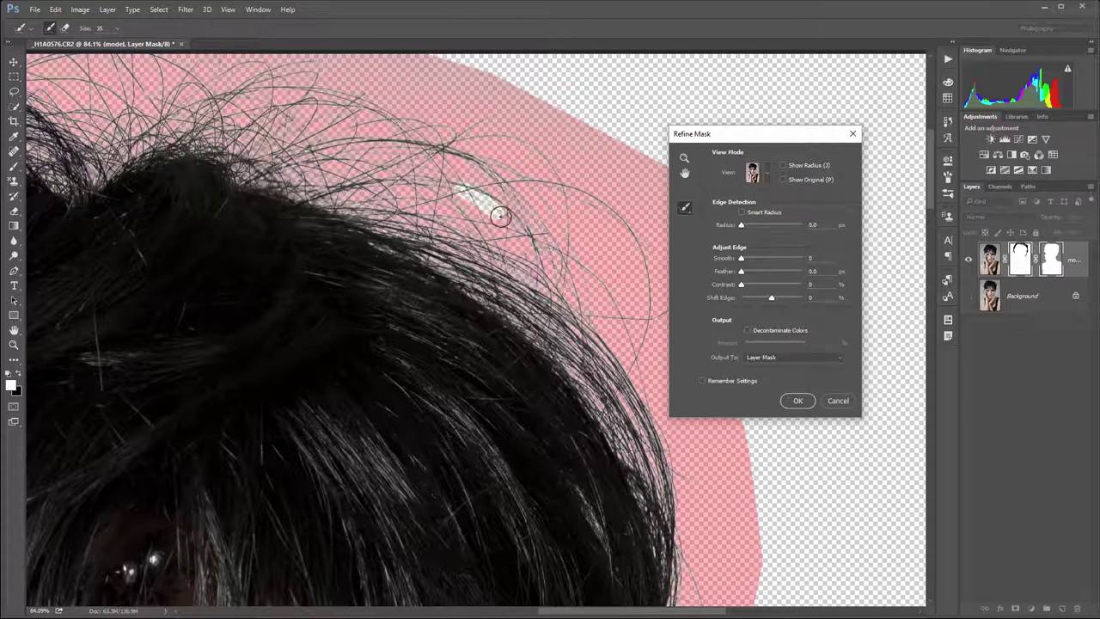
{"action": "left_click_drag", "start_coordinate": [413, 145], "coordinate": [476, 158]}
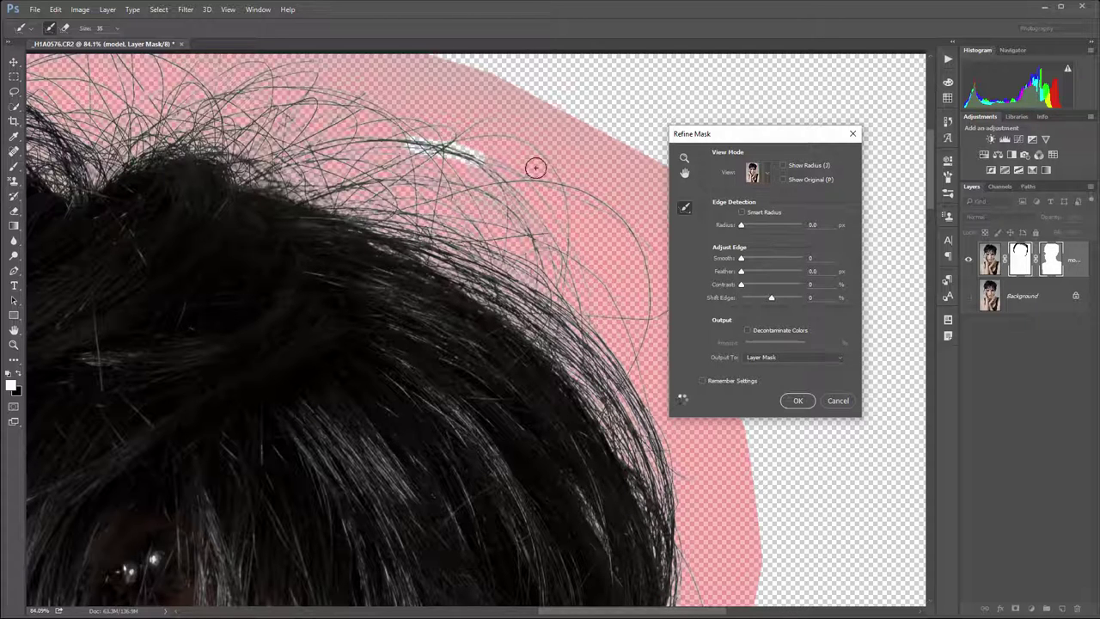
Brush the edge refinement down the outer hair edge on the image's right side of the head
{"action": "left_click_drag", "start_coordinate": [496, 300], "coordinate": [344, 90]}
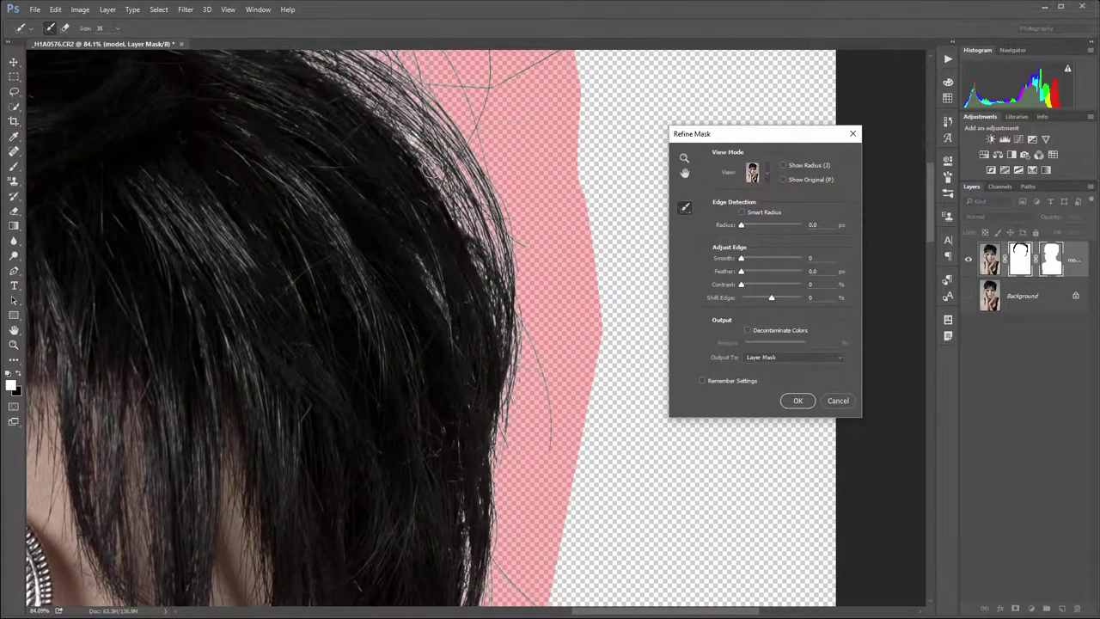
{"action": "left_click_drag", "start_coordinate": [426, 158], "coordinate": [502, 278]}
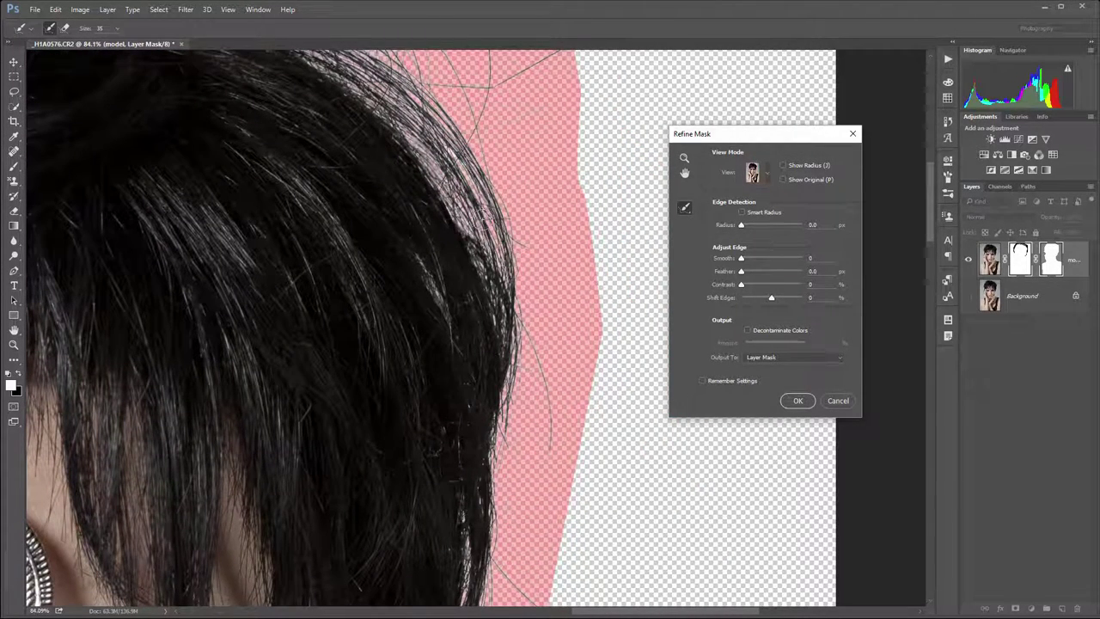
{"action": "left_click_drag", "start_coordinate": [516, 283], "coordinate": [507, 381]}
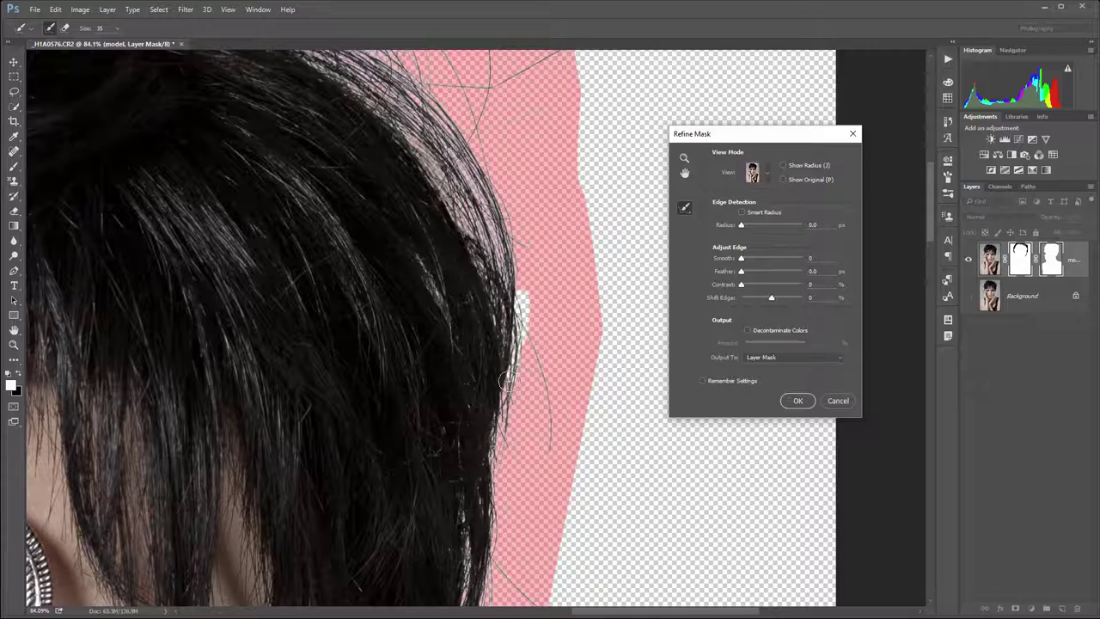
{"action": "left_click_drag", "start_coordinate": [572, 430], "coordinate": [578, 291]}
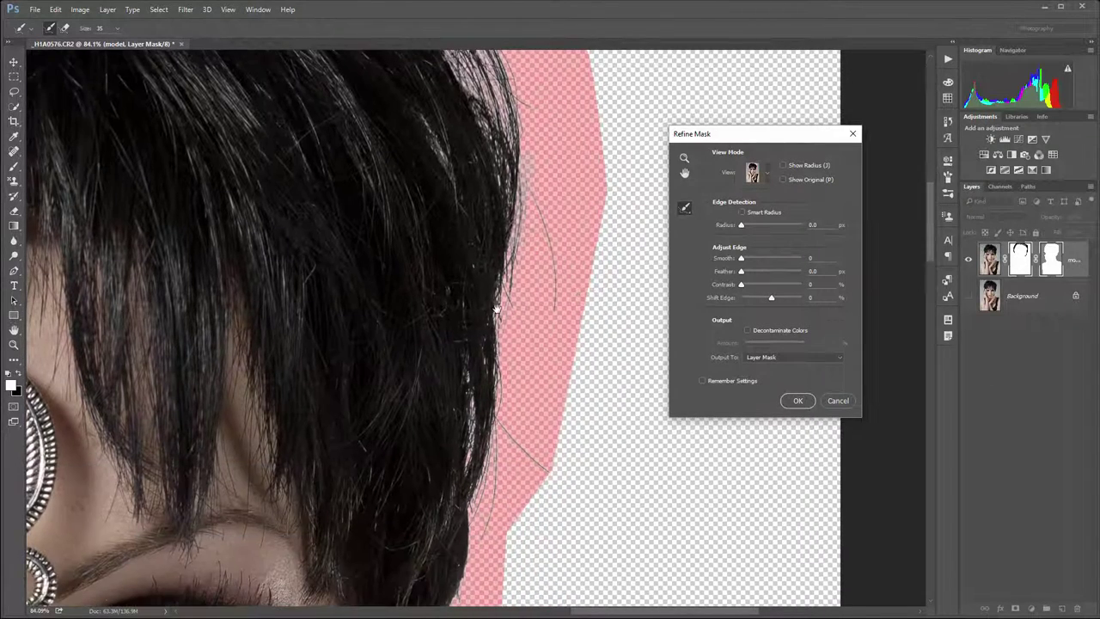
{"action": "left_click_drag", "start_coordinate": [510, 284], "coordinate": [504, 331]}
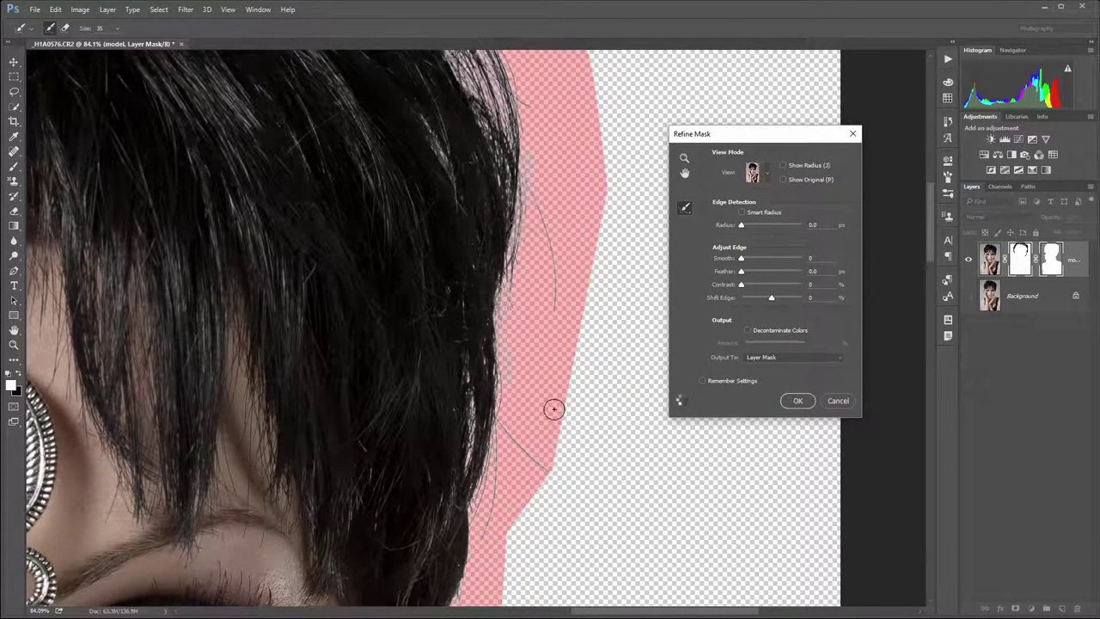
Refine the stray strand and lower hair edge beside the eye, and apply the refinement to the layer mask
{"action": "mouse_move", "coordinate": [556, 408]}
{"action": "left_mouse_down"}
{"action": "mouse_move", "coordinate": [572, 226]}
{"action": "mouse_move", "coordinate": [538, 265]}
{"action": "mouse_move", "coordinate": [565, 292]}
{"action": "left_mouse_up"}
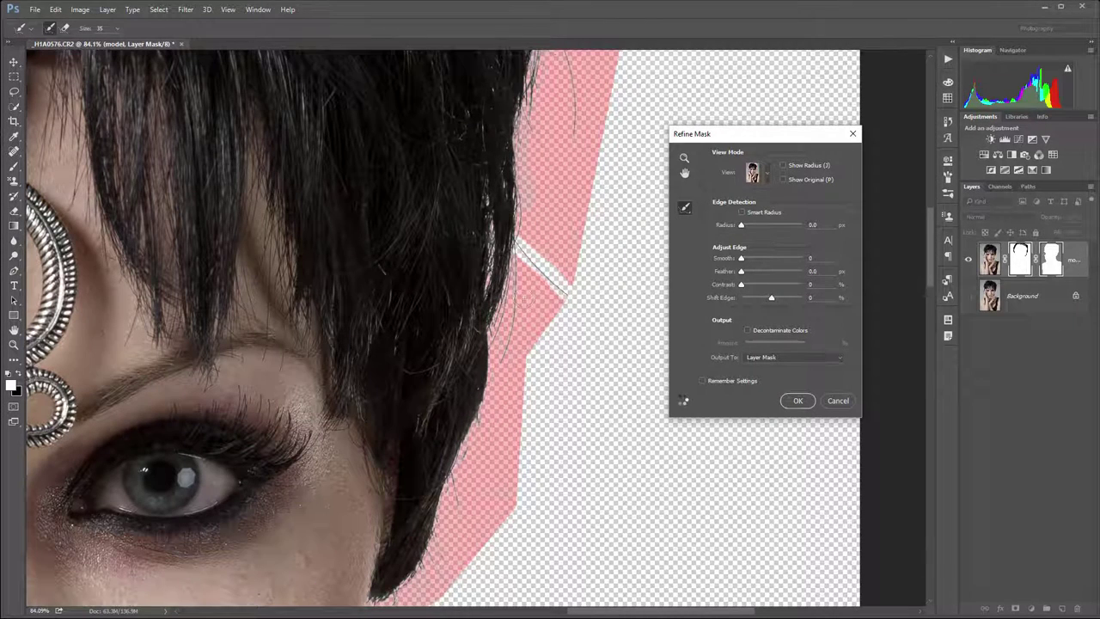
{"action": "left_click_drag", "start_coordinate": [518, 244], "coordinate": [501, 334]}
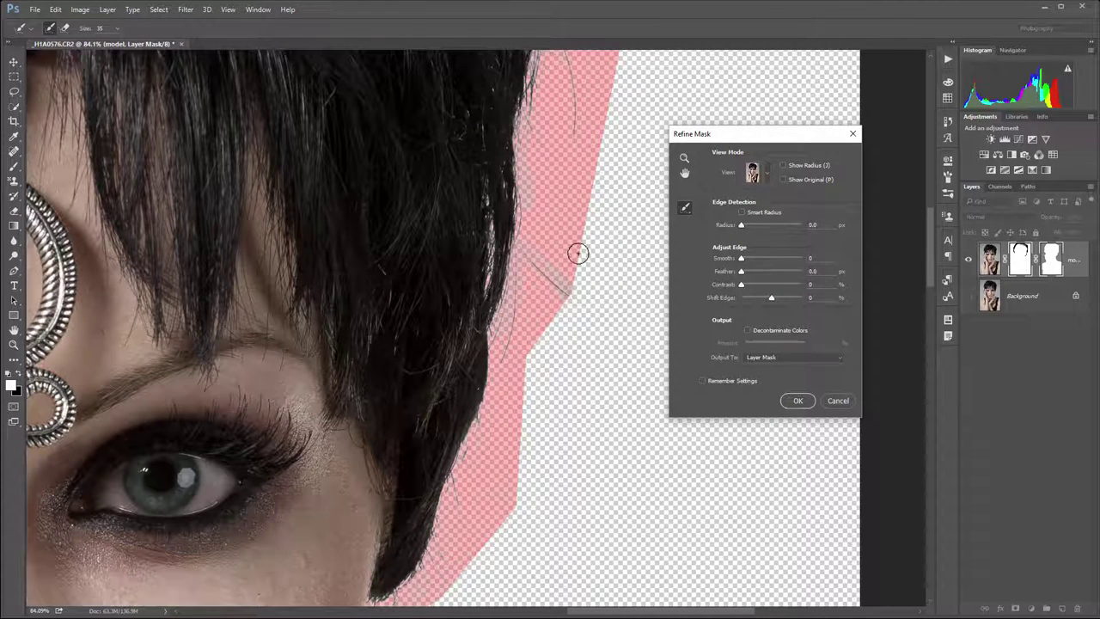
{"action": "left_click", "coordinate": [797, 401]}
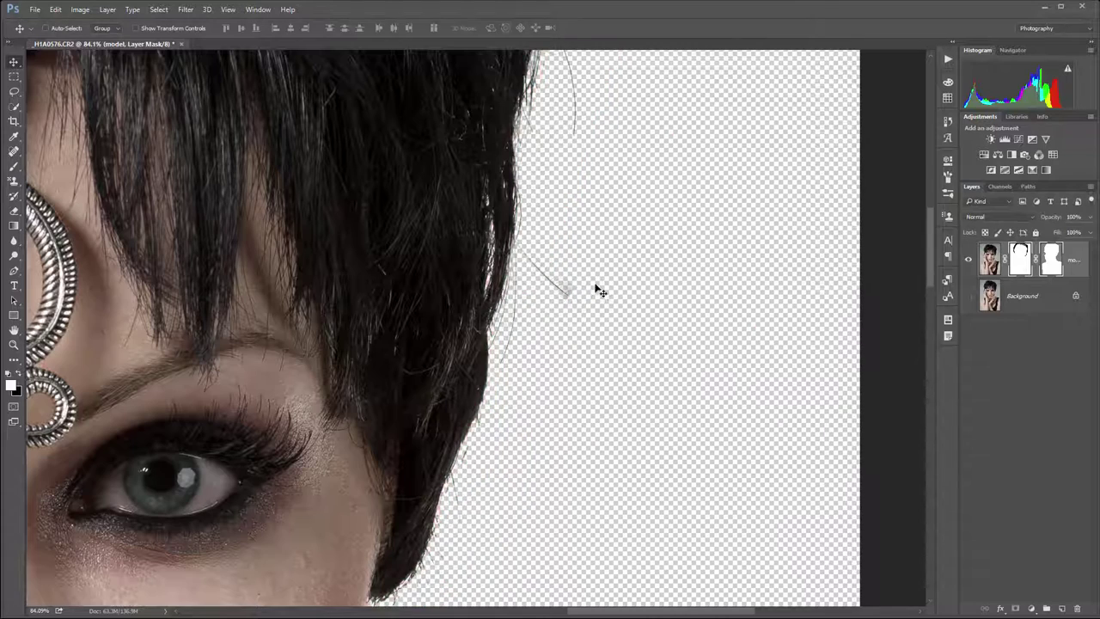
Reduce the brush to 125 px and paint black on the layer mask over the leftover stray strand beside the hair
{"action": "left_click", "coordinate": [14, 168]}
{"action": "key", "text": "bracketleft"}
{"action": "key", "text": "bracketleft"}
{"action": "key", "text": "bracketleft"}
{"action": "key", "text": "bracketleft"}
{"action": "key", "text": "bracketleft"}
{"action": "key", "text": "bracketleft"}
{"action": "key", "text": "bracketleft"}
{"action": "key", "text": "bracketleft"}
{"action": "key", "text": "bracketleft"}
{"action": "key", "text": "bracketleft"}
{"action": "key", "text": "bracketleft"}
{"action": "key", "text": "bracketleft"}
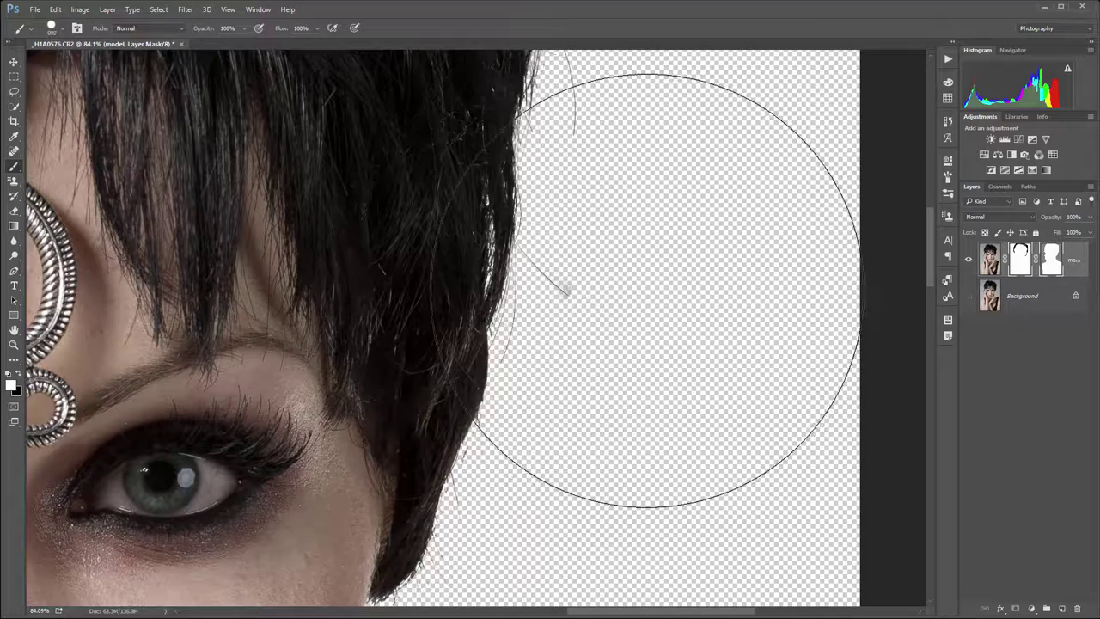
{"action": "key", "text": "bracketleft"}
{"action": "key", "text": "bracketleft"}
{"action": "left_click_drag", "start_coordinate": [586, 295], "coordinate": [575, 310]}
{"action": "key", "text": "x"}
Examine the whole cutout and its details around the hair, face, hands and shoulders
{"action": "scroll", "coordinate": [629, 307], "scroll_direction": "down", "scroll_amount": 6}
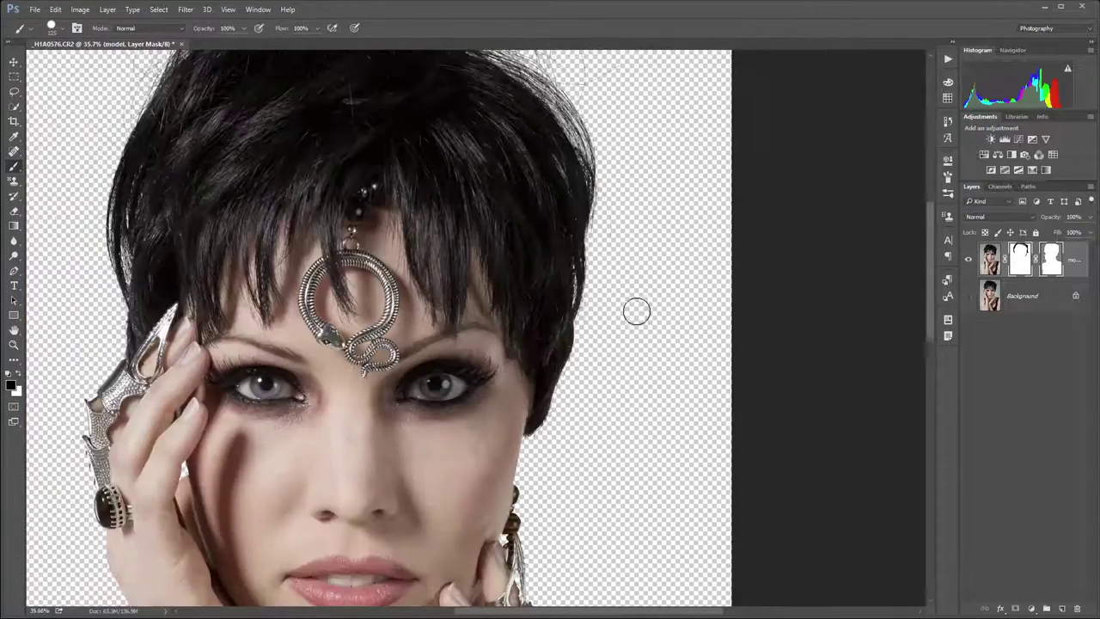
{"action": "scroll", "coordinate": [586, 343], "scroll_direction": "up", "scroll_amount": 2}
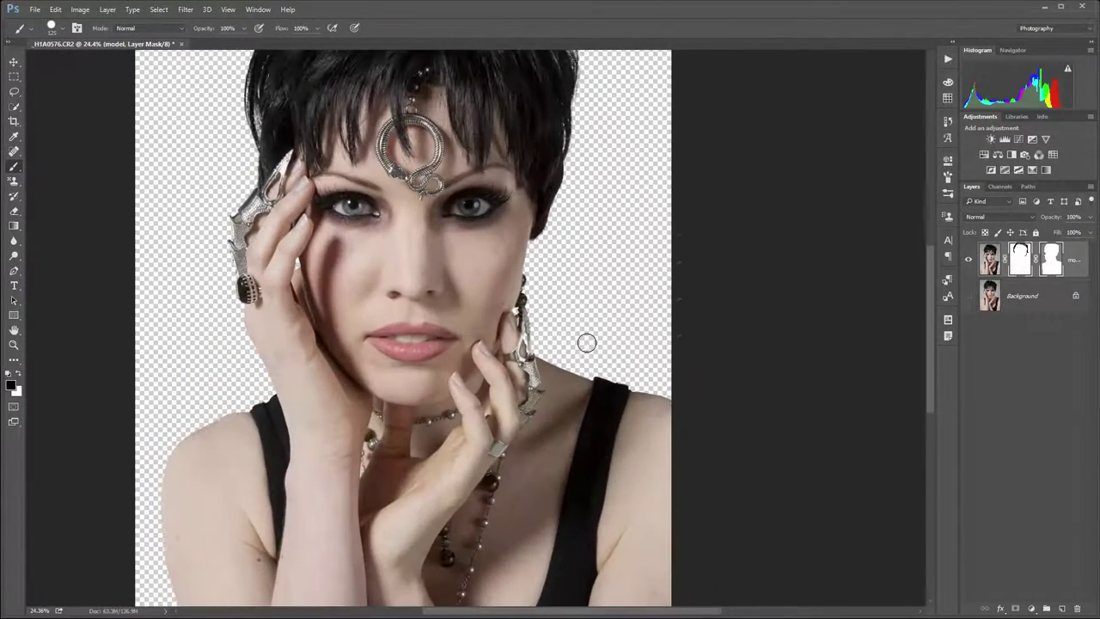
{"action": "scroll", "coordinate": [403, 343], "scroll_direction": "down", "scroll_amount": 2}
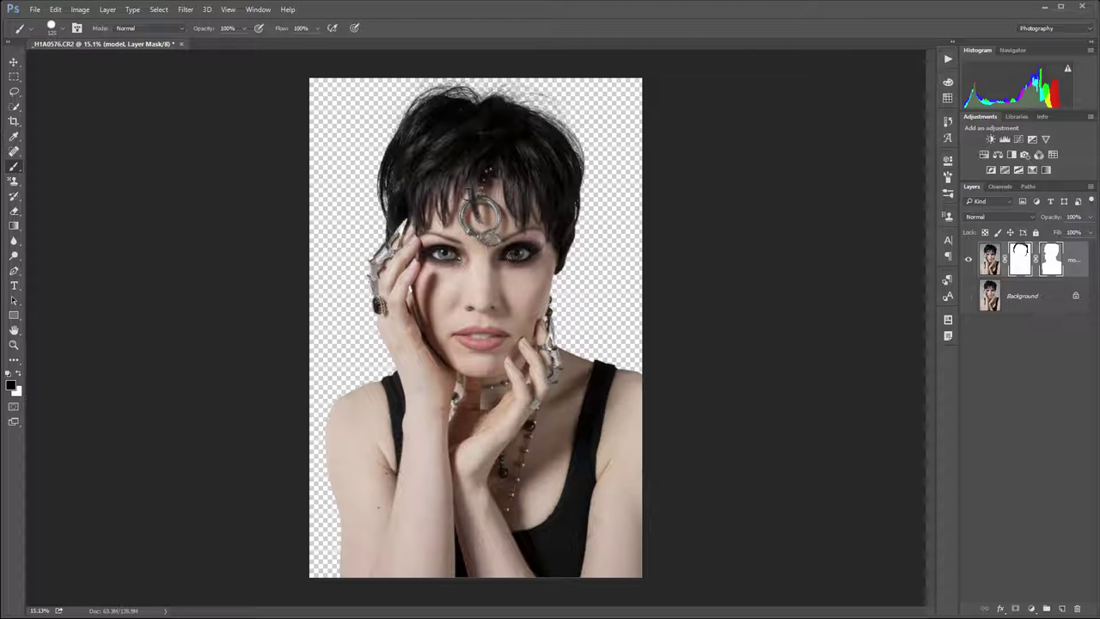
{"action": "scroll", "coordinate": [446, 253], "scroll_direction": "up", "scroll_amount": 4}
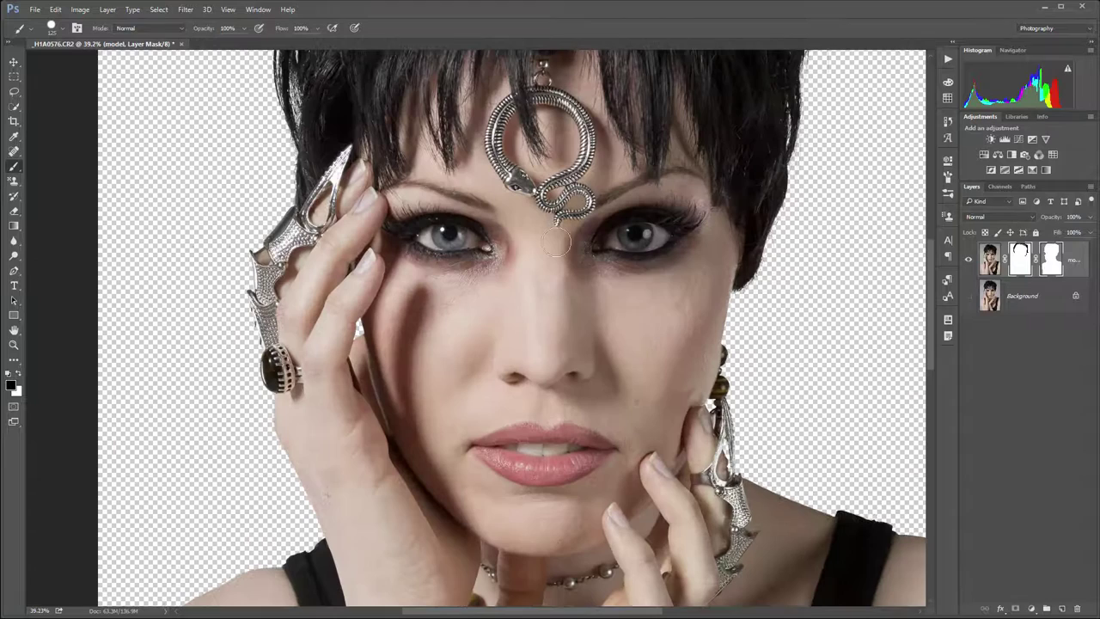
{"action": "scroll", "coordinate": [647, 304], "scroll_direction": "down", "scroll_amount": 2}
{"action": "scroll", "coordinate": [647, 304], "scroll_direction": "down", "scroll_amount": 2}
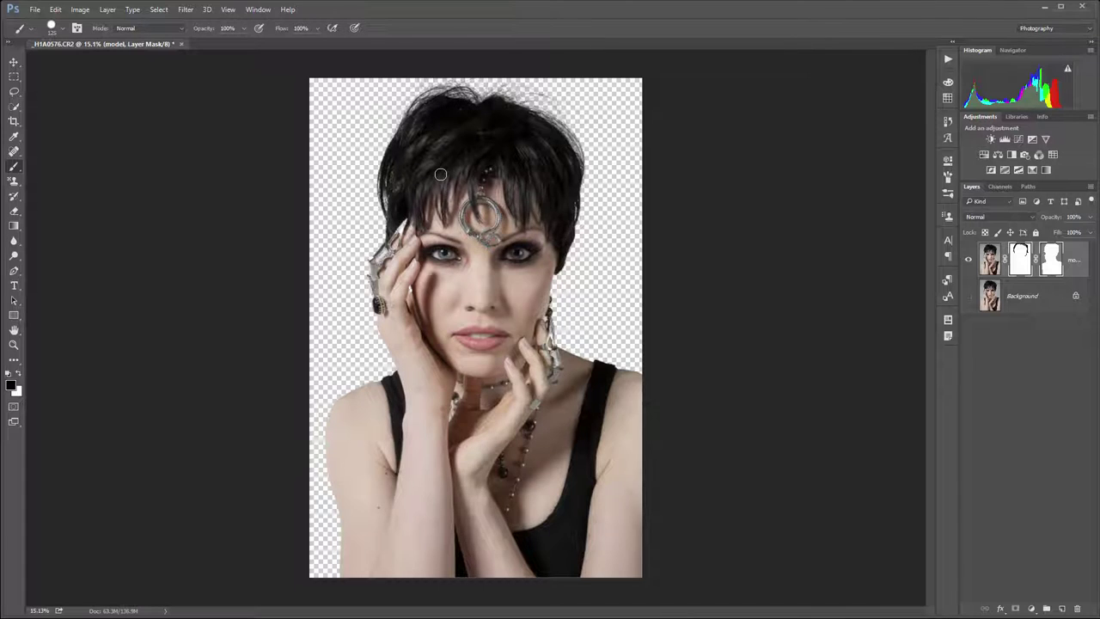
{"action": "scroll", "coordinate": [437, 174], "scroll_direction": "up", "scroll_amount": 1}
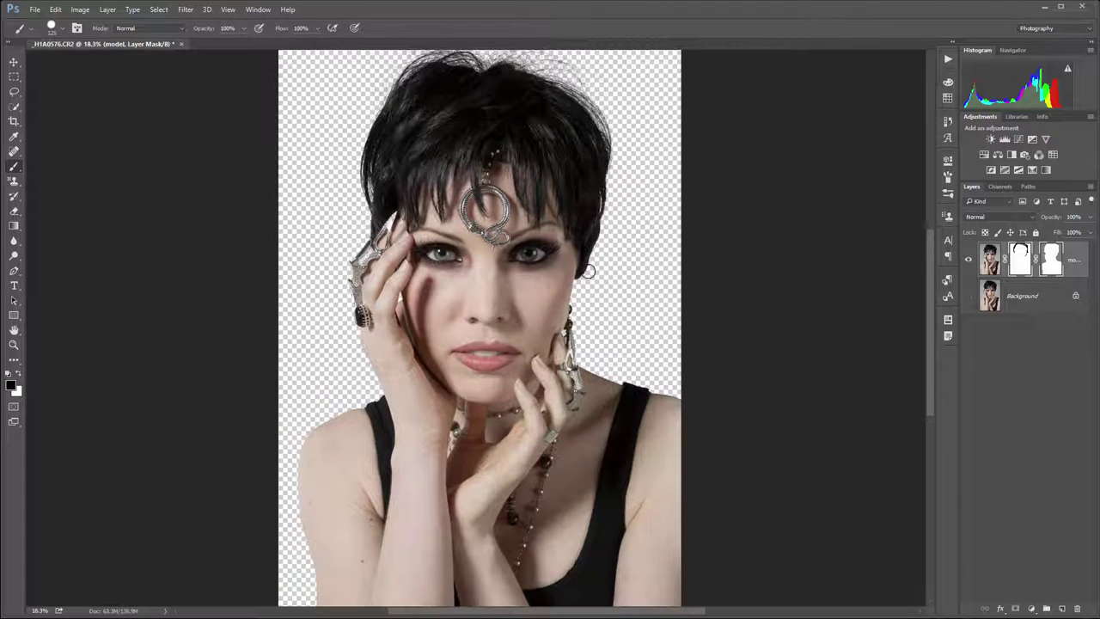
{"action": "scroll", "coordinate": [490, 215], "scroll_direction": "down", "scroll_amount": 1}
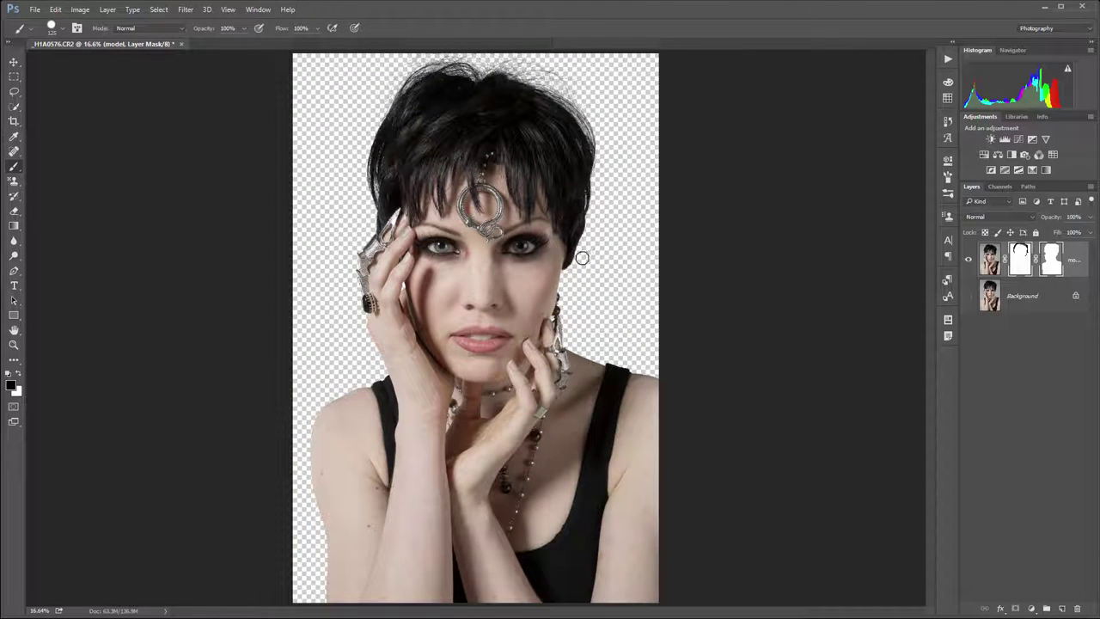